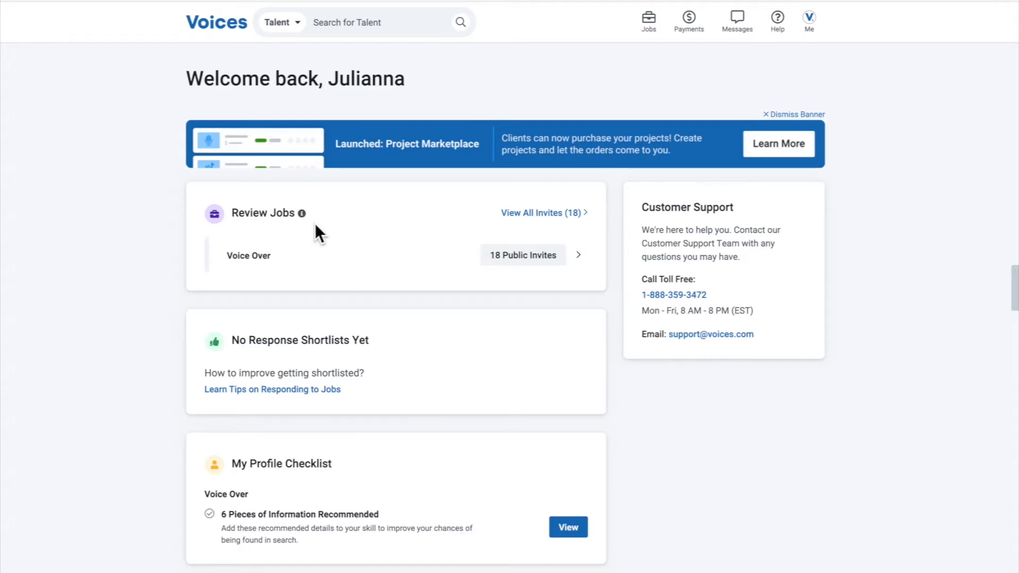
# Review the Review Jobs, response shortlist, My Profile Checklist and Grow Your Career sections of the home page
pyautogui.scroll(-2, 317, 226)
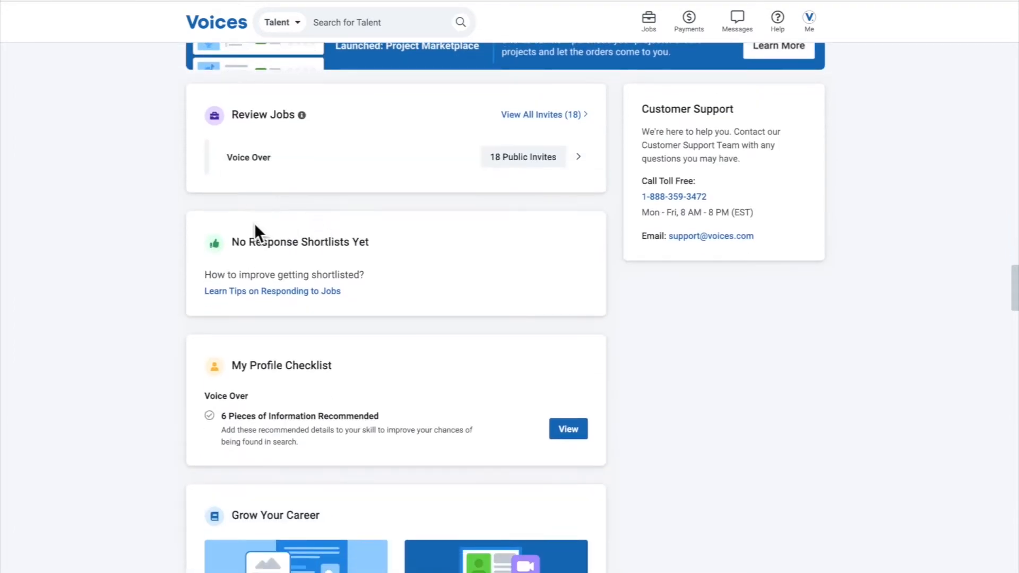
pyautogui.moveTo(208, 226); pyautogui.dragTo(377, 288)
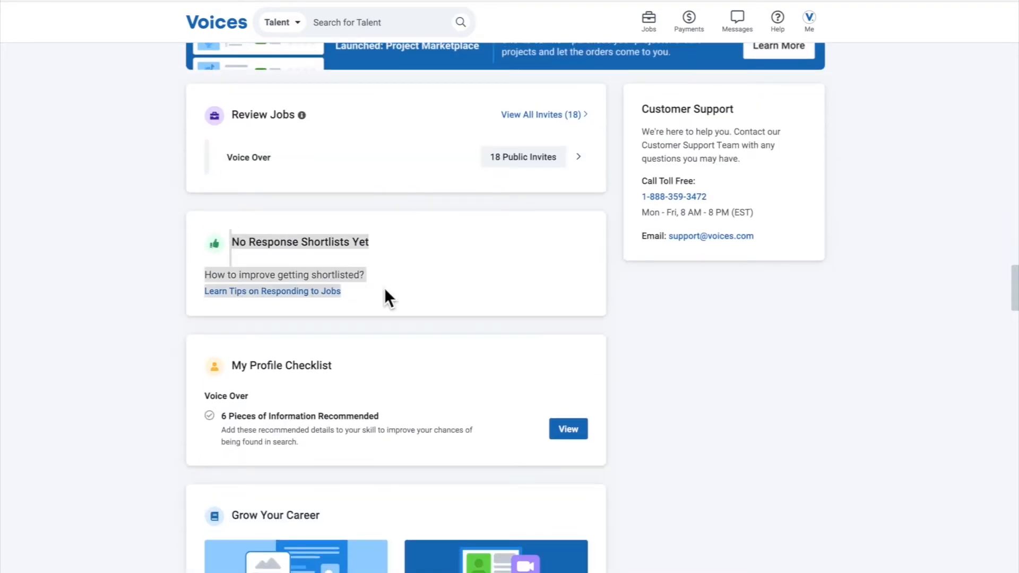
pyautogui.click(156, 256)
pyautogui.scroll(-6, 156, 256)
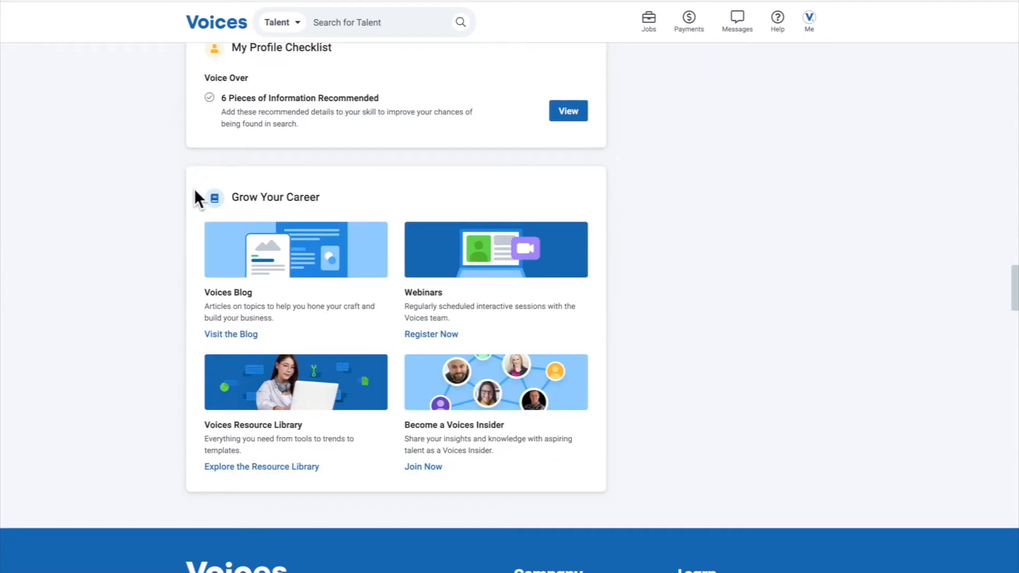
pyautogui.scroll(7, 191, 196)
pyautogui.scroll(-3, 197, 260)
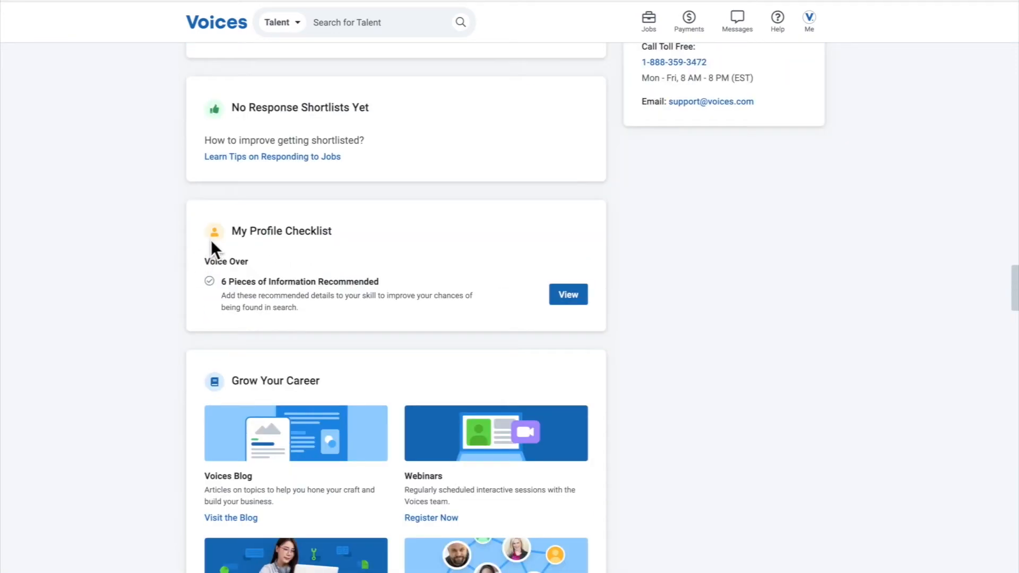
pyautogui.moveTo(228, 230); pyautogui.dragTo(469, 316)
pyautogui.click(142, 232)
pyautogui.scroll(5, 610, 355)
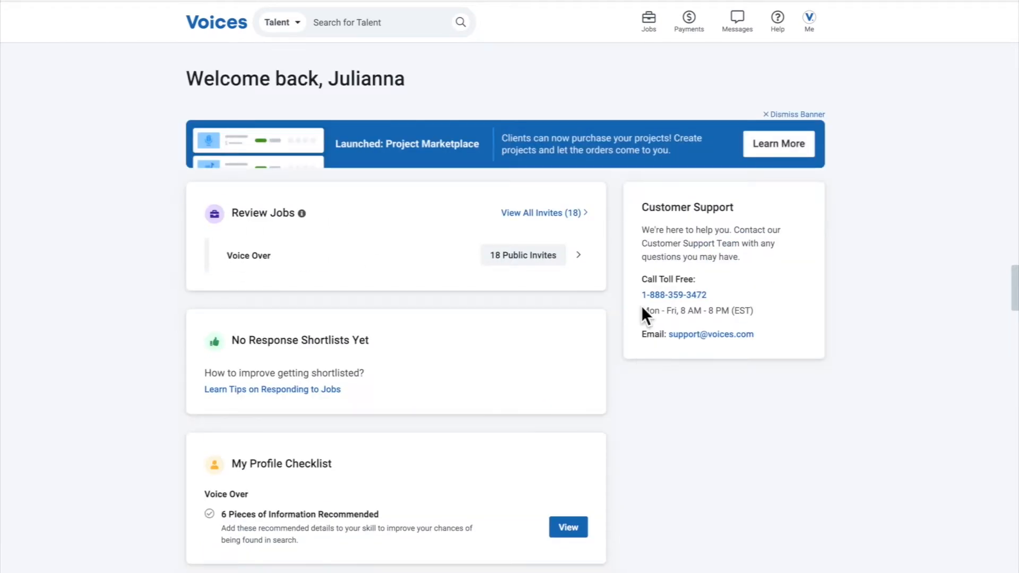
# Examine the Customer Support contact details and the blog, webinar and resource offers under Grow Your Career
pyautogui.moveTo(644, 212); pyautogui.dragTo(778, 334)
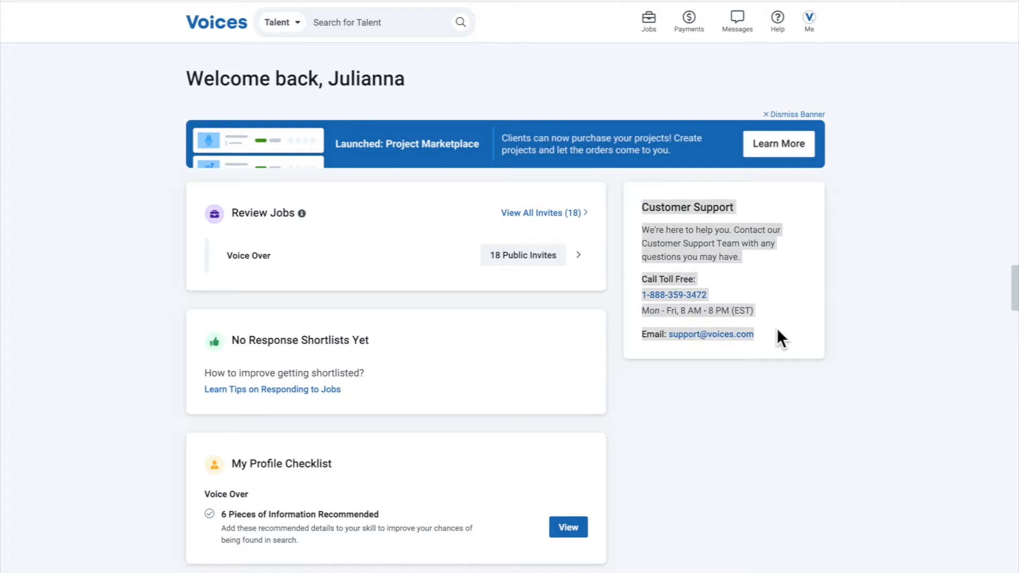
pyautogui.click(783, 406)
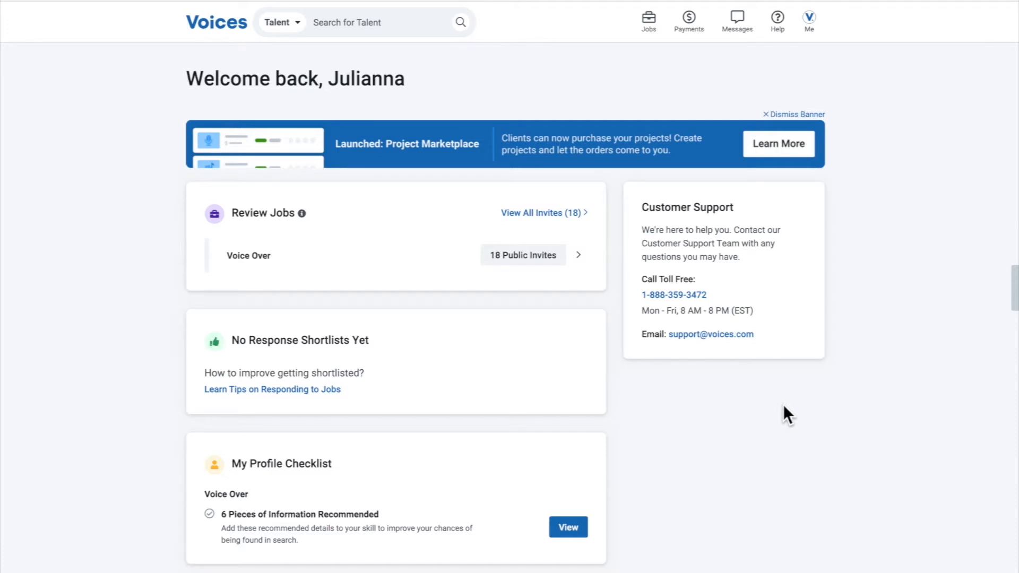
pyautogui.scroll(-10, 794, 402)
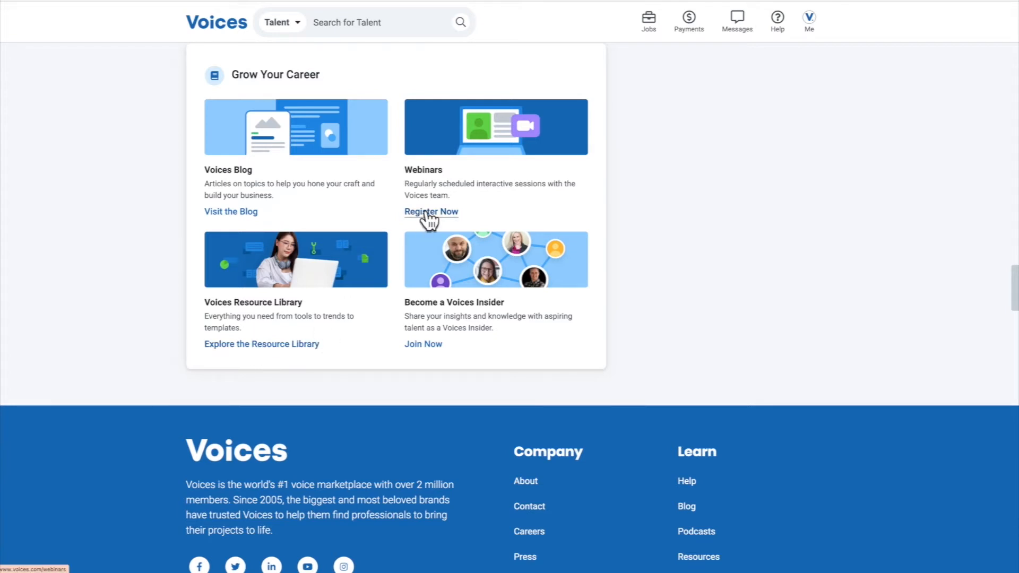
pyautogui.scroll(-4, 429, 217)
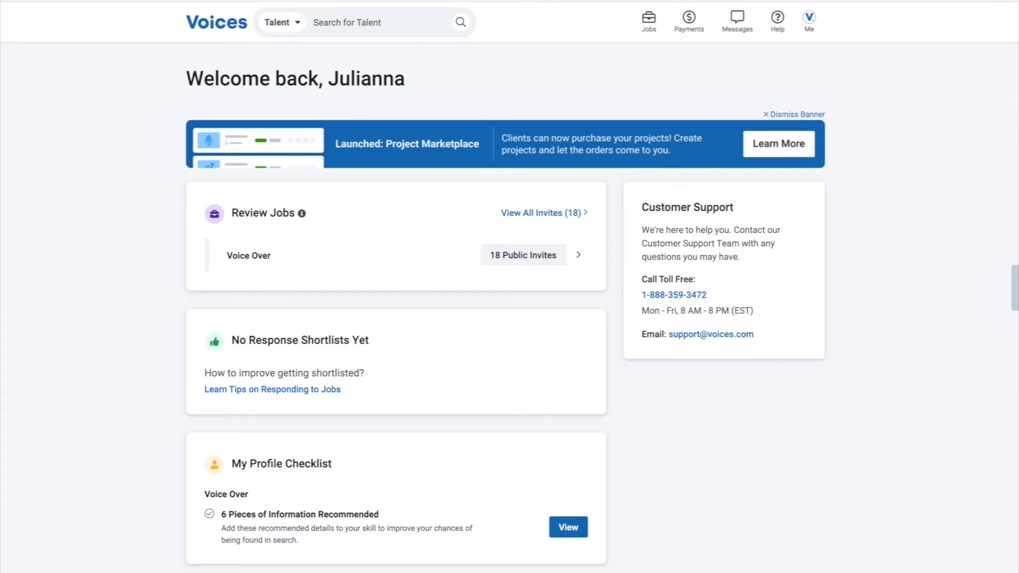
# Open the account's profile for editing at its Personal Info section
pyautogui.moveTo(810, 27)
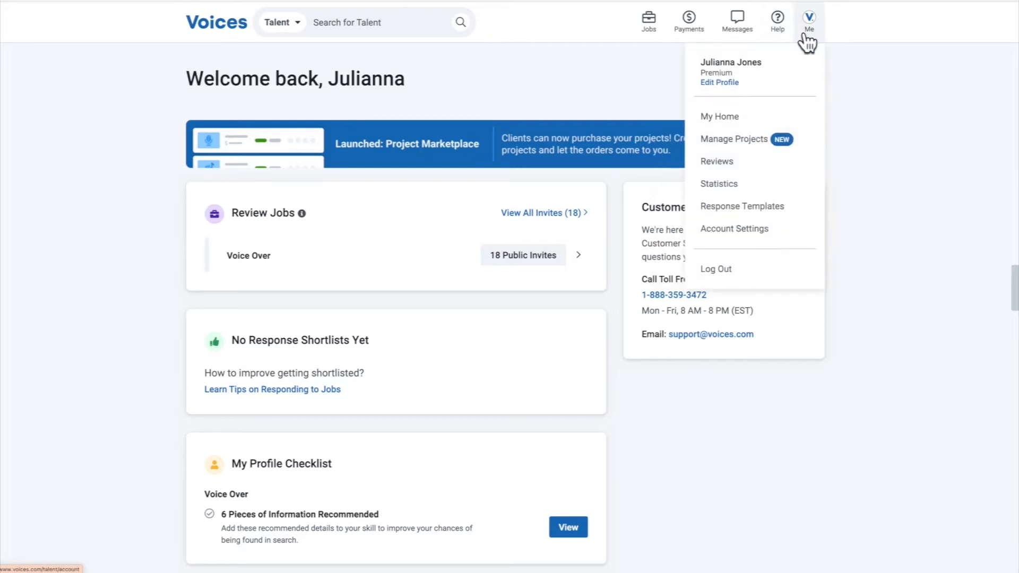
pyautogui.click(725, 84)
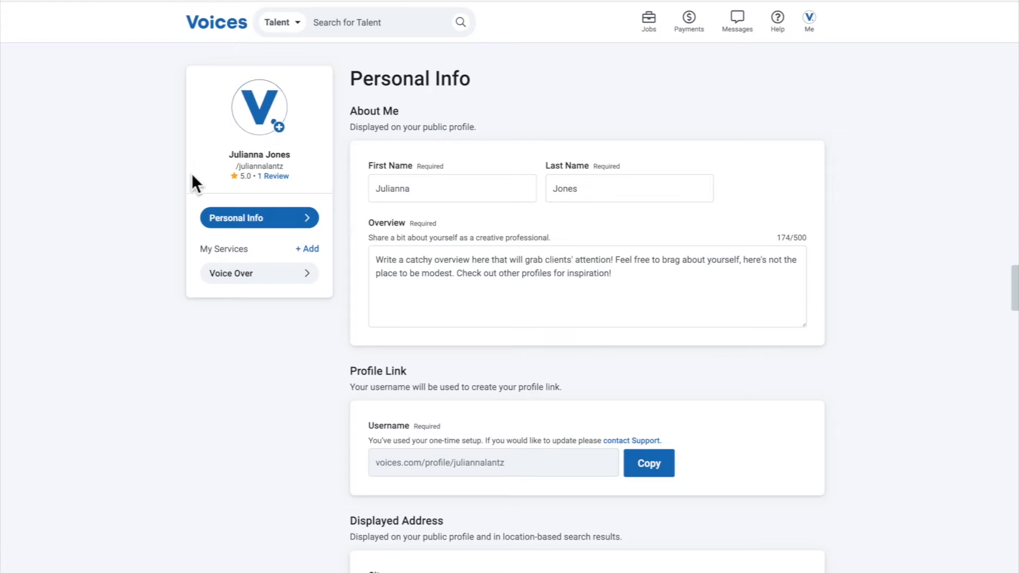
pyautogui.click(282, 225)
# Examine the First Name, Last Name and Overview fields under About Me, and the talent search field
pyautogui.moveTo(435, 197); pyautogui.dragTo(371, 189)
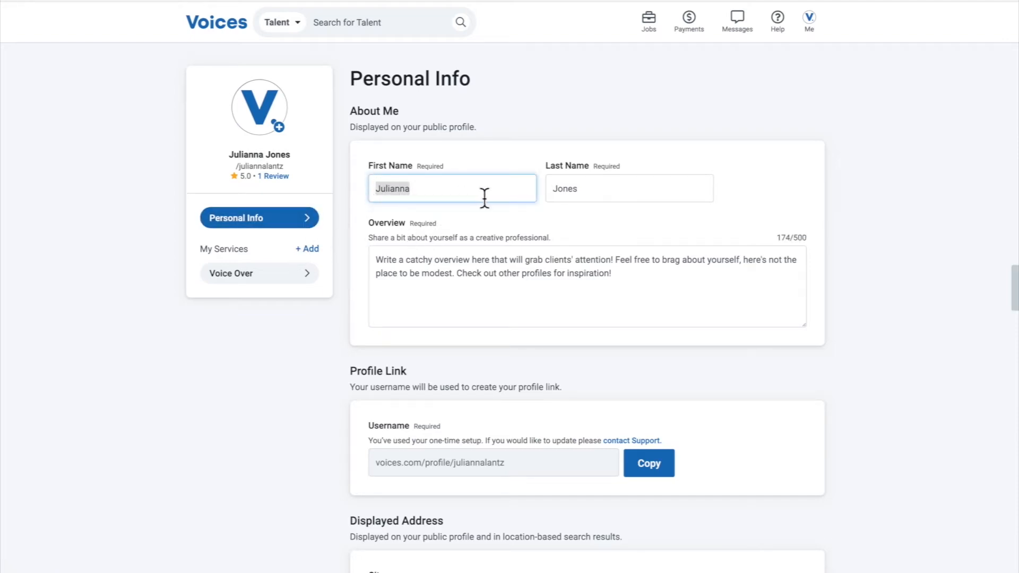
pyautogui.click(605, 191)
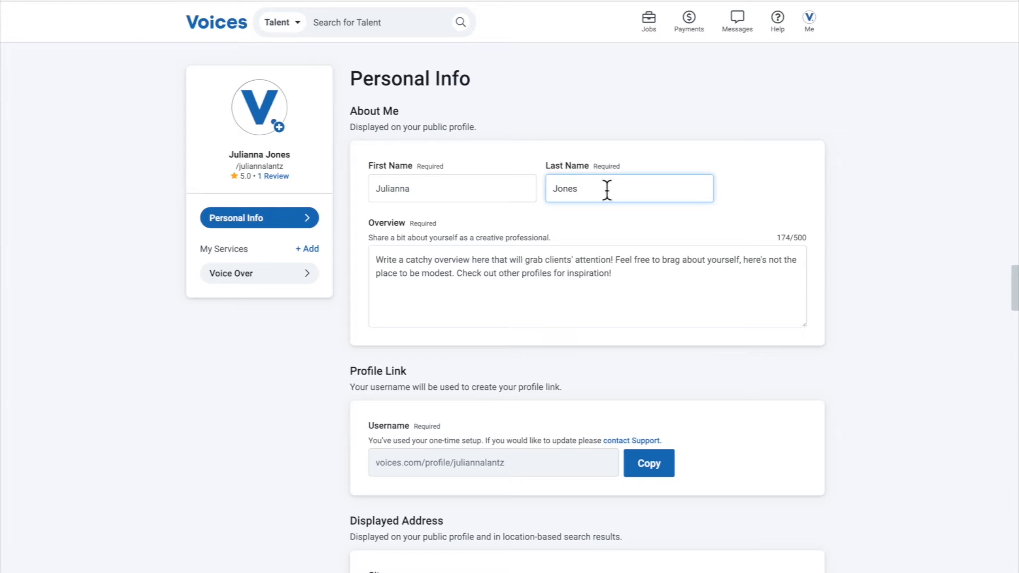
pyautogui.moveTo(633, 272); pyautogui.dragTo(371, 249)
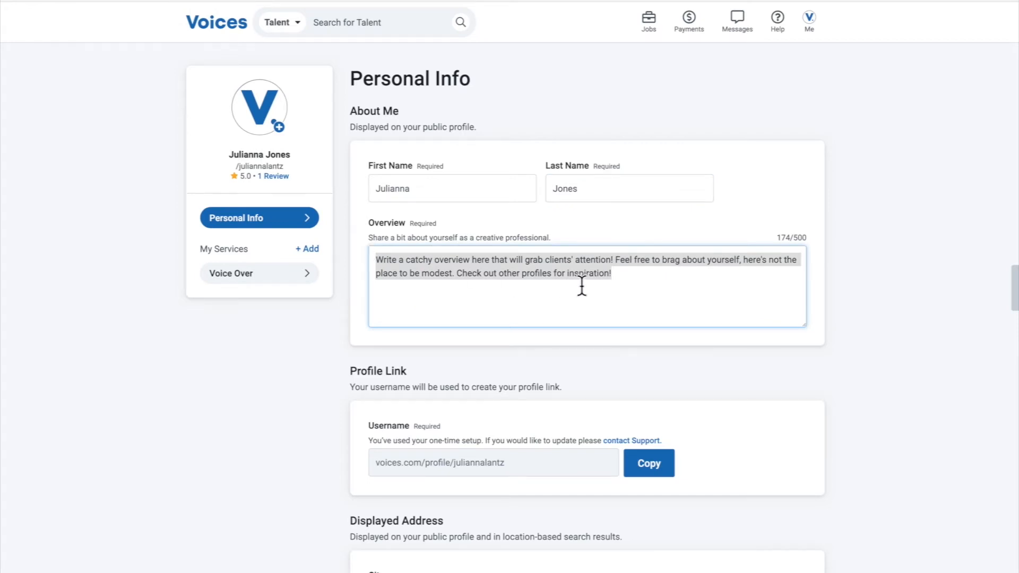
pyautogui.click(632, 284)
pyautogui.scroll(-1, 673, 287)
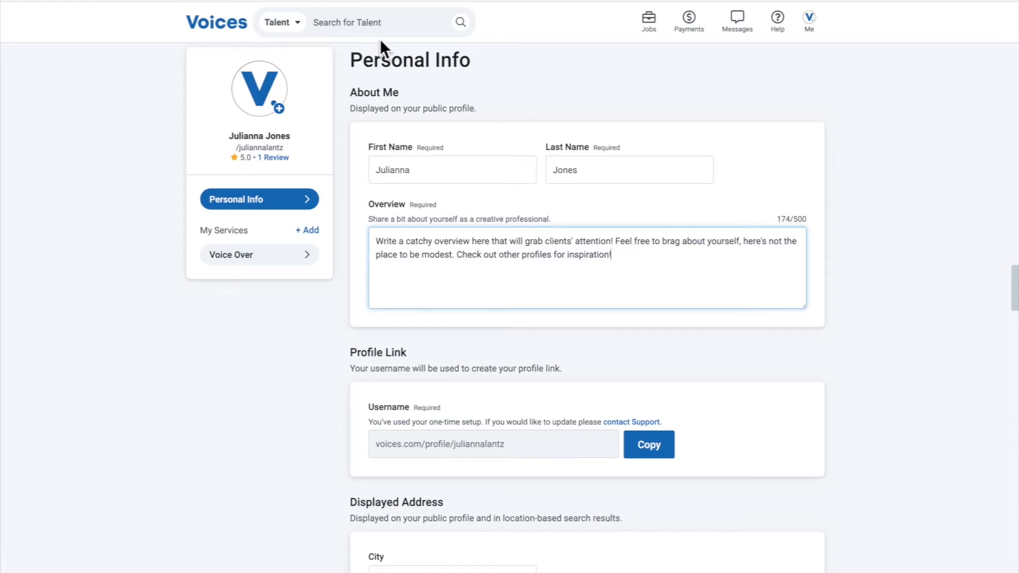
pyautogui.click(381, 22)
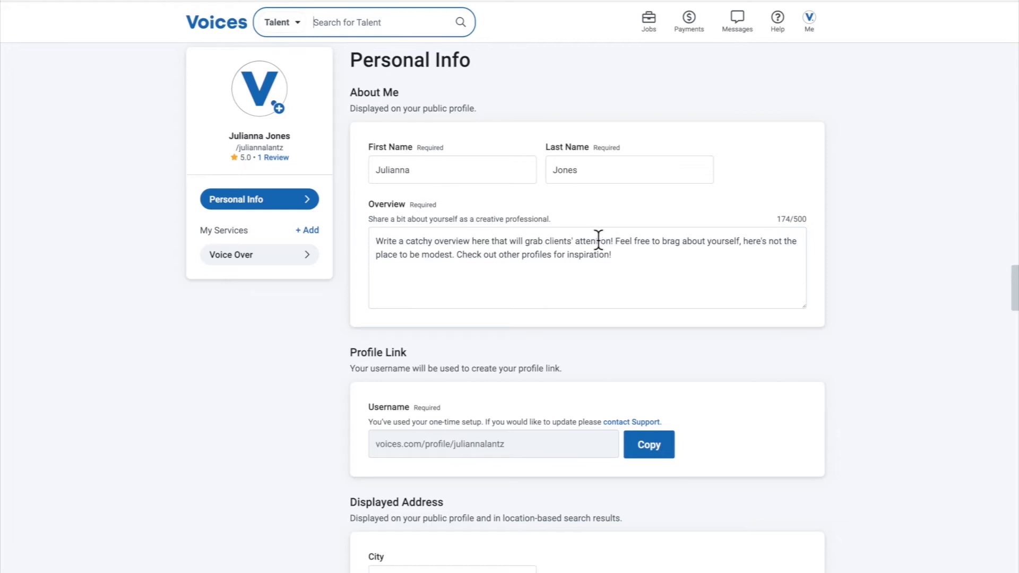
pyautogui.click(620, 255)
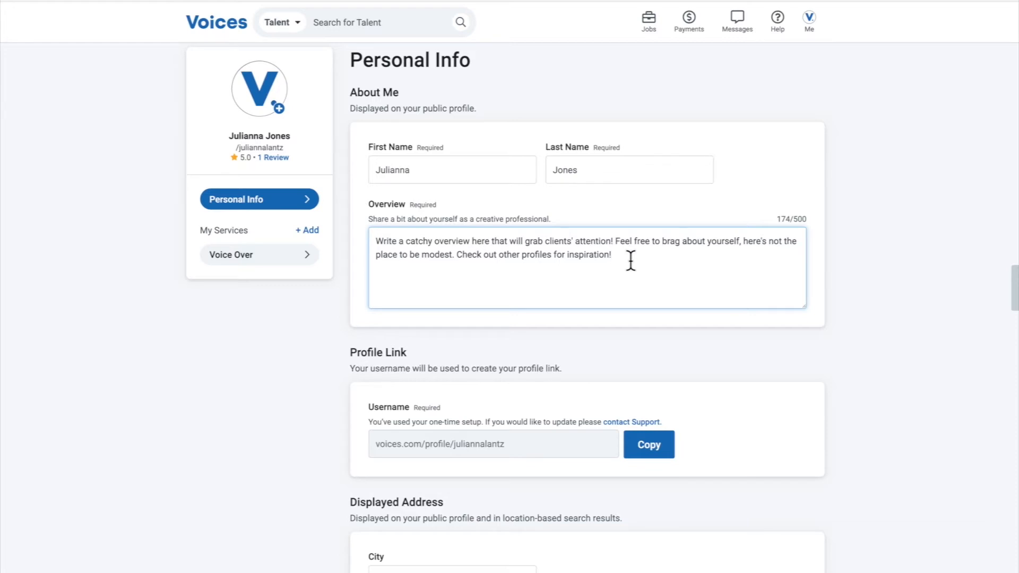
# Examine the Profile Link, Displayed Address and Profile Photo sections of the personal info
pyautogui.scroll(-1, 630, 260)
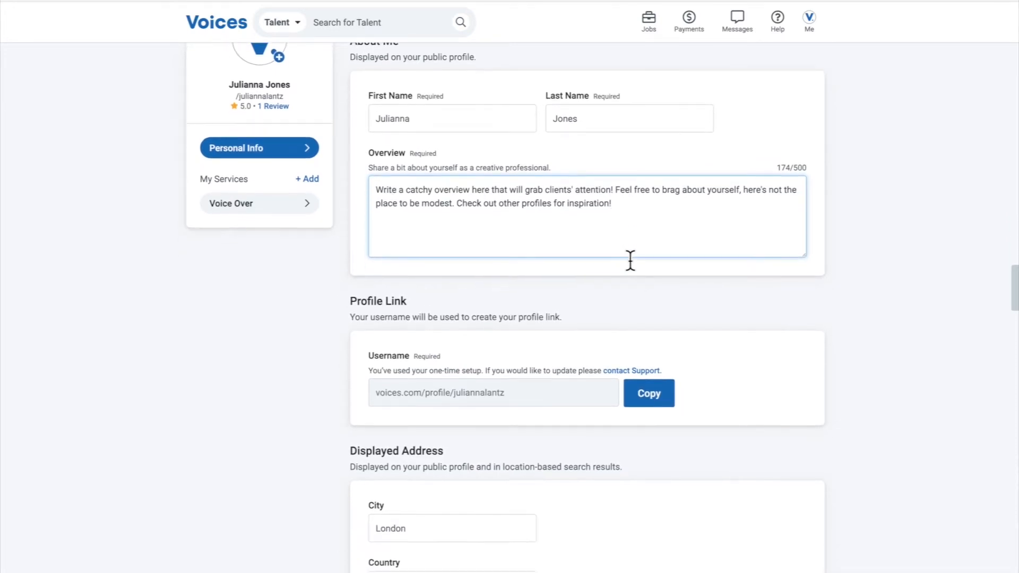
pyautogui.scroll(-2, 385, 247)
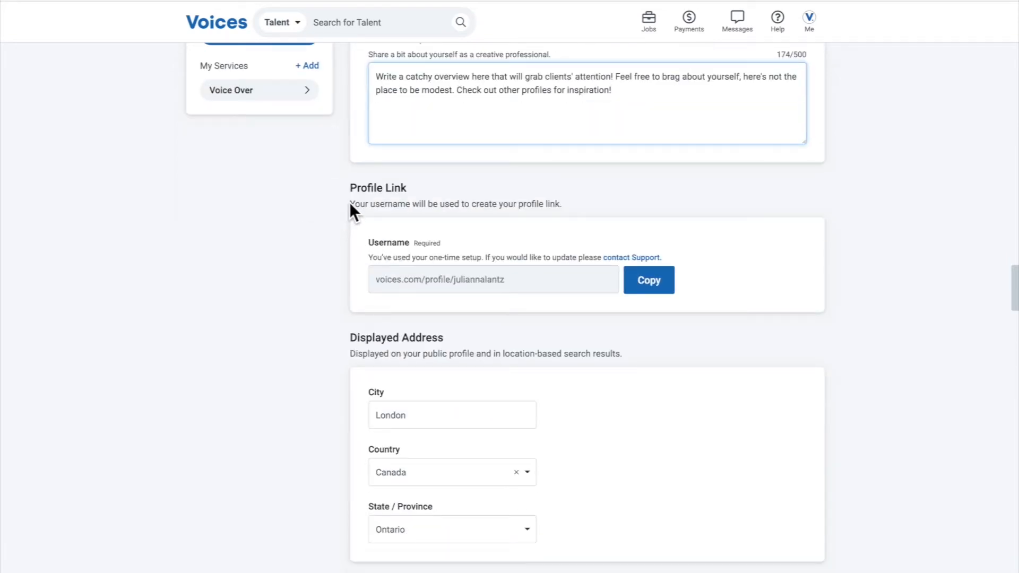
pyautogui.scroll(-4, 440, 280)
pyautogui.scroll(3, 449, 274)
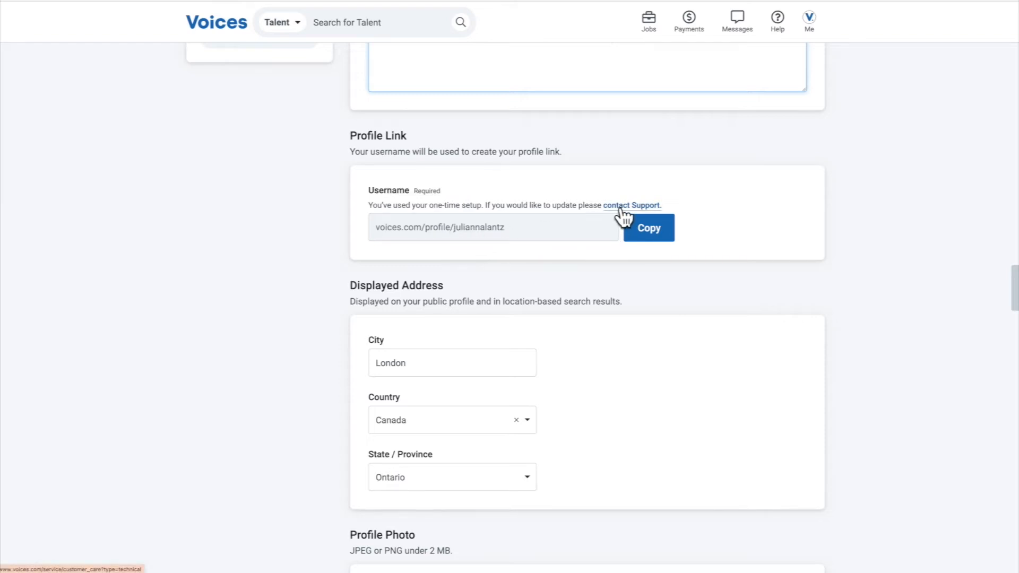
pyautogui.scroll(-2, 608, 274)
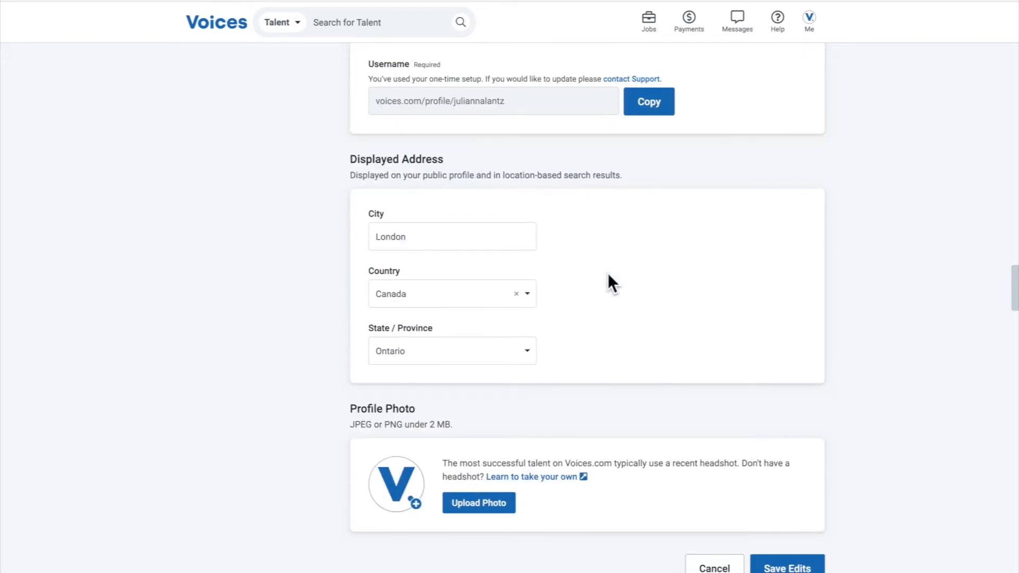
pyautogui.scroll(6, 607, 273)
pyautogui.scroll(-5, 607, 275)
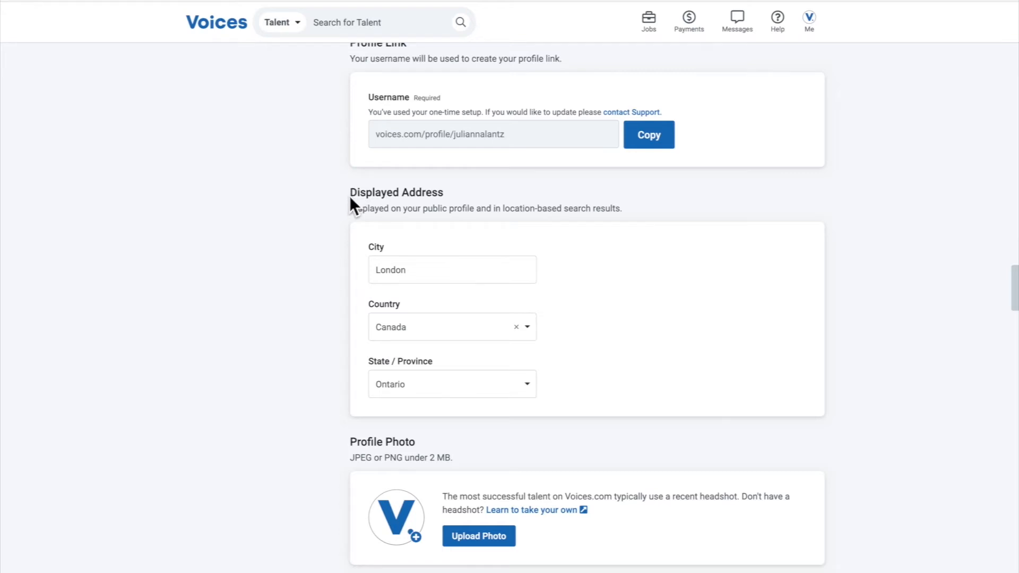
# Set the city in the Displayed Address section to Toronto
pyautogui.scroll(-1, 349, 196)
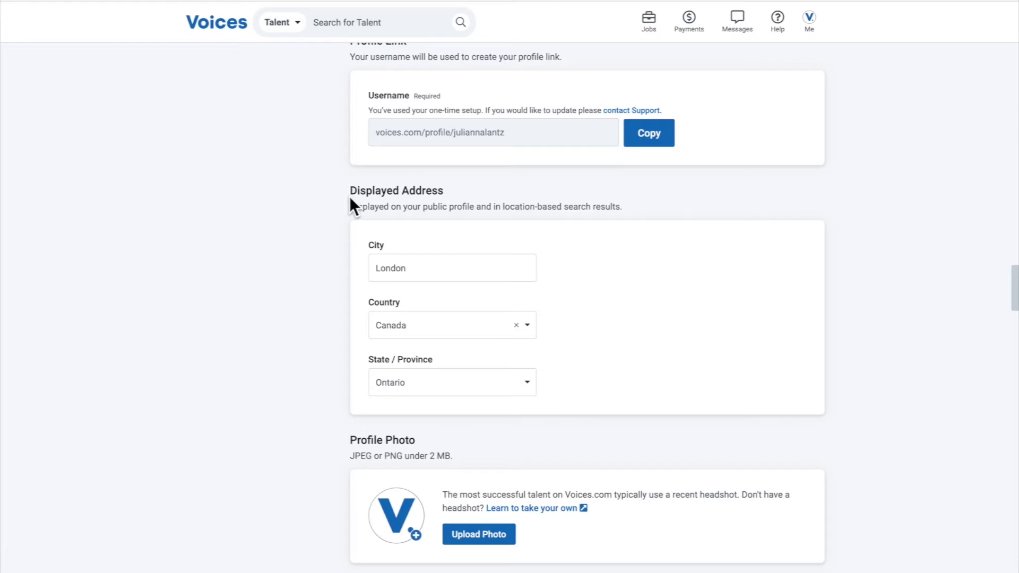
pyautogui.moveTo(430, 265); pyautogui.dragTo(365, 261)
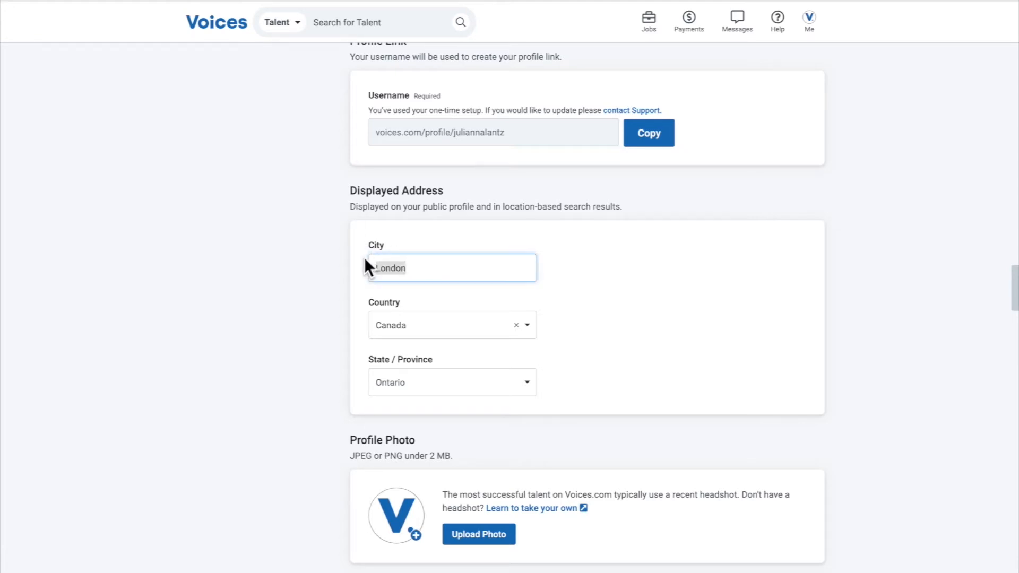
pyautogui.write('Toronto')
# Start adding a service to the profile and look through the skills offered for Audio Production
pyautogui.scroll(6, 335, 281)
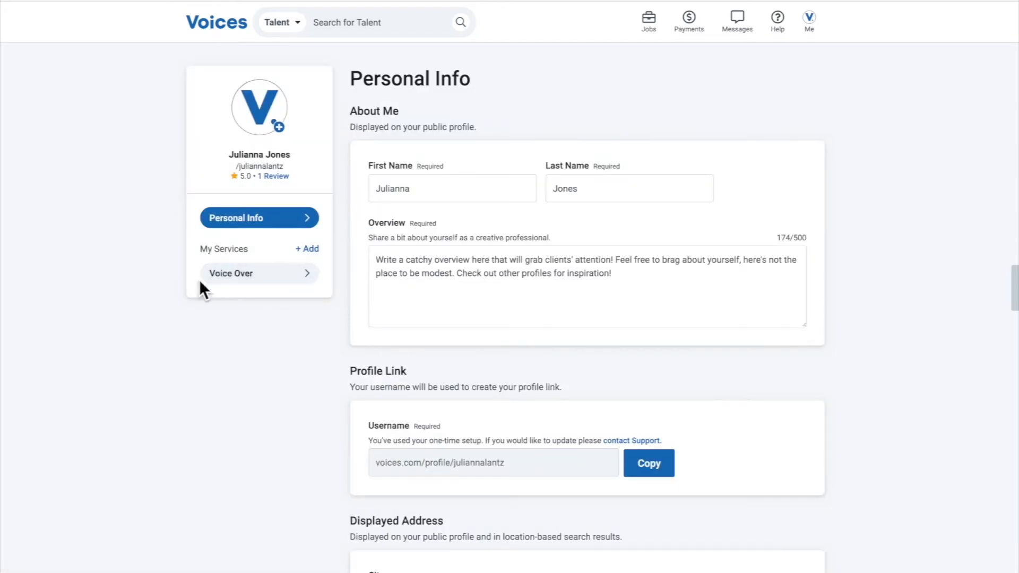
pyautogui.click(307, 249)
pyautogui.click(401, 162)
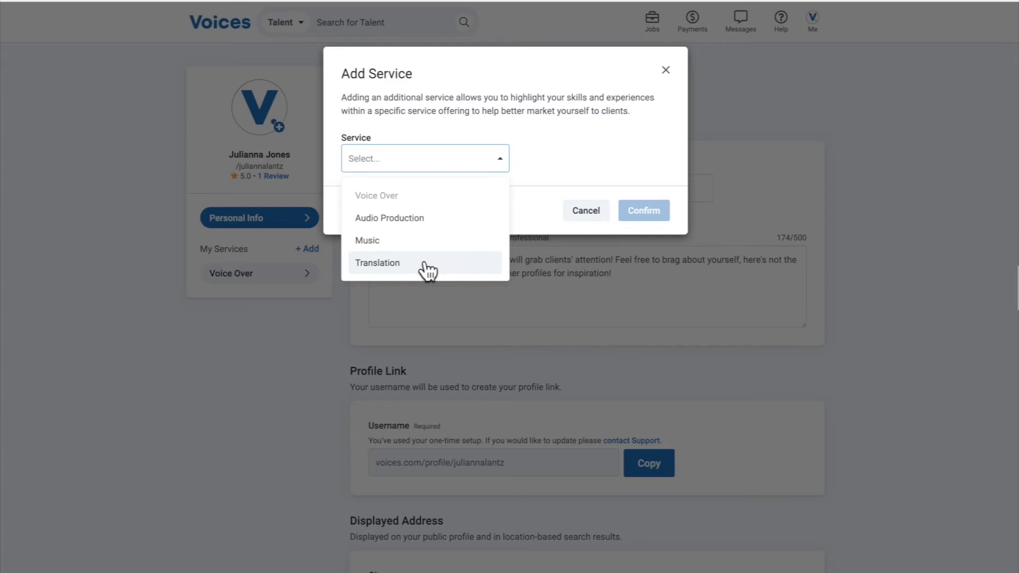
pyautogui.click(426, 218)
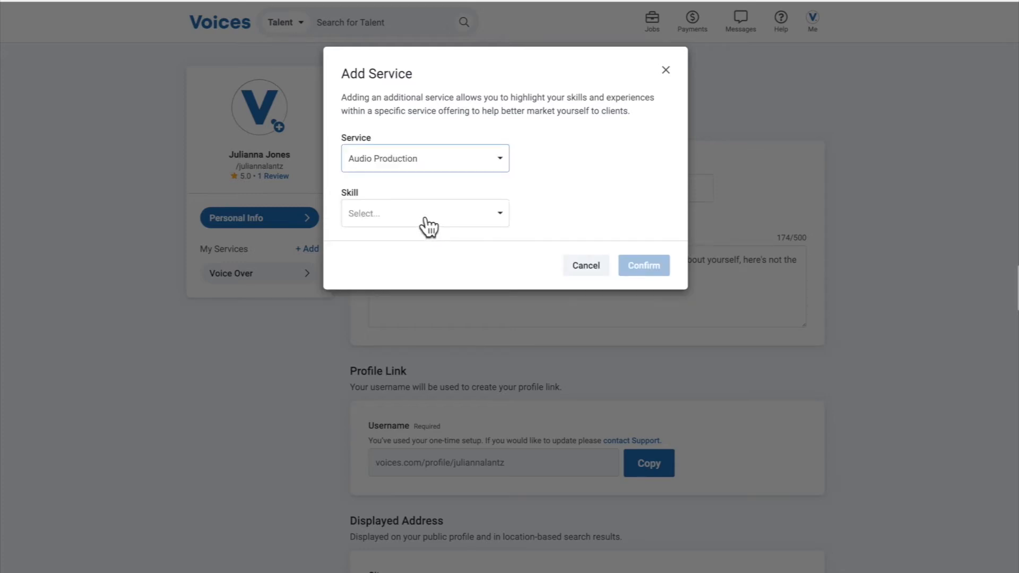
pyautogui.click(425, 220)
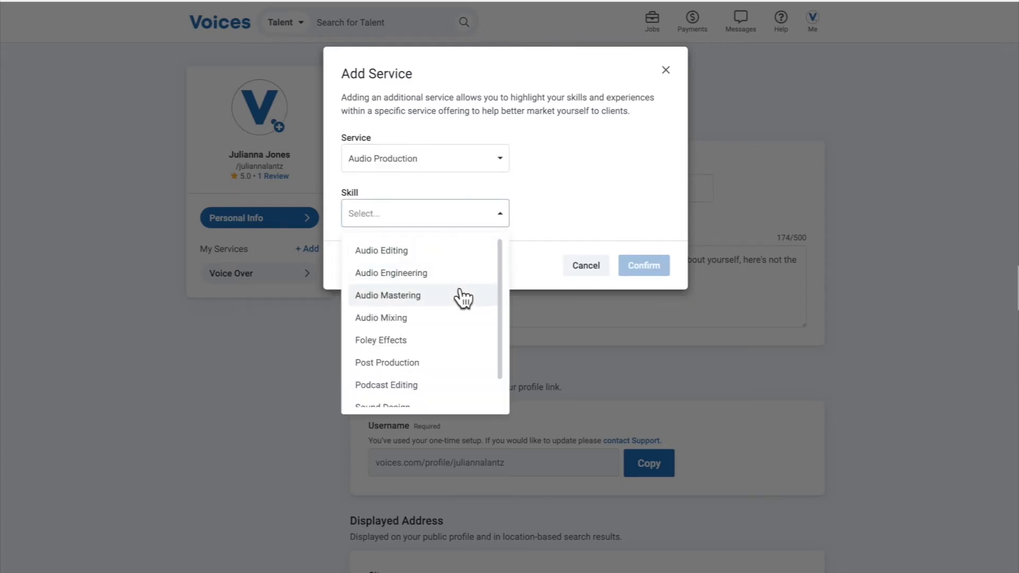
pyautogui.scroll(-1, 463, 298)
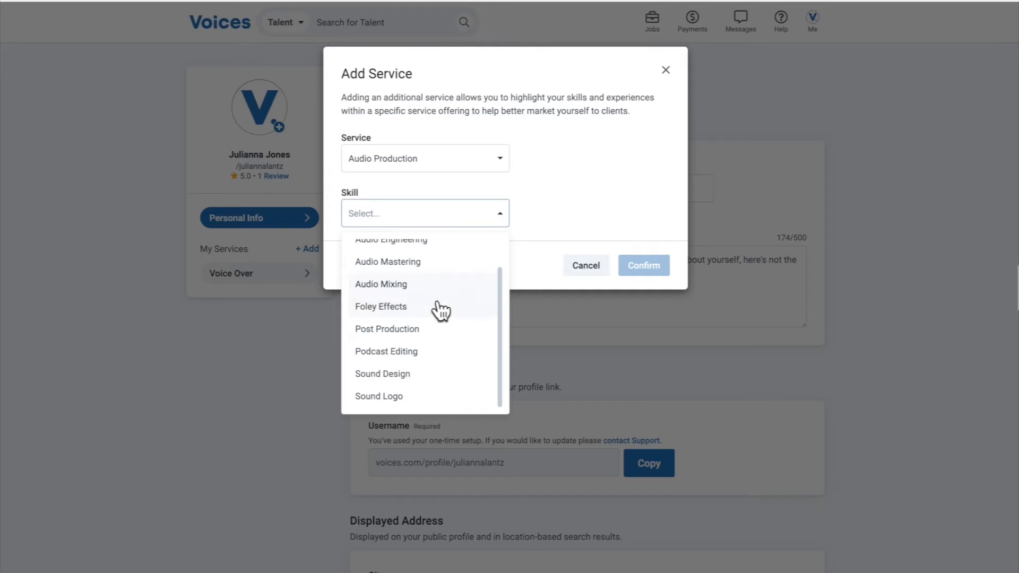
pyautogui.scroll(1, 439, 307)
pyautogui.click(535, 196)
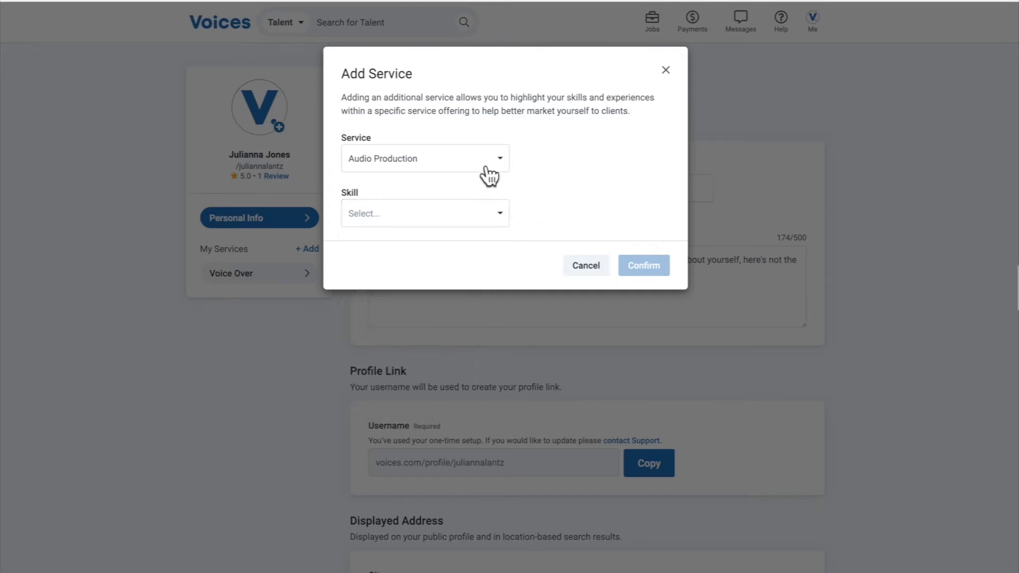
# Switch the new service to Music and look through its available skills
pyautogui.click(484, 171)
pyautogui.click(420, 241)
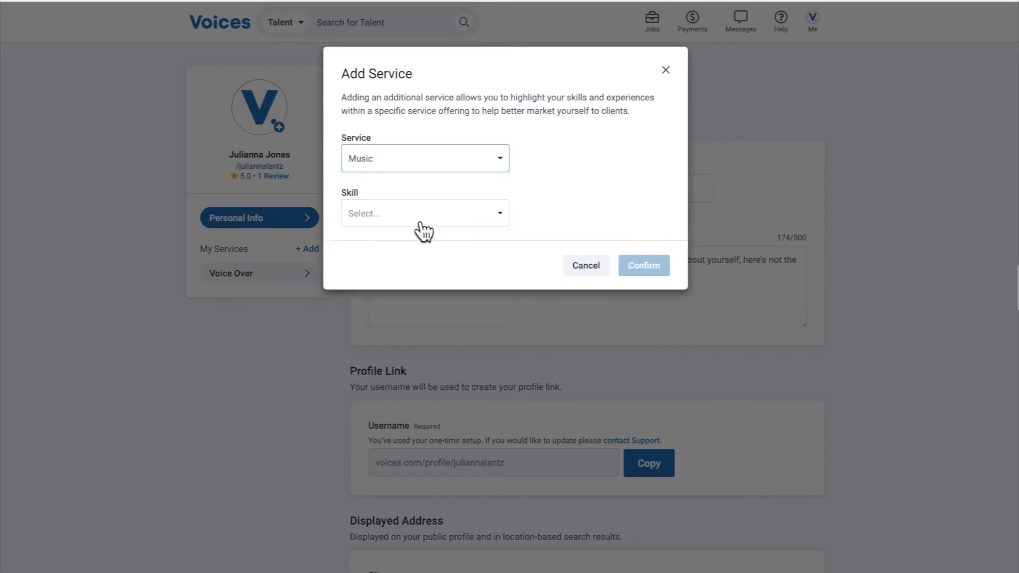
pyautogui.click(421, 219)
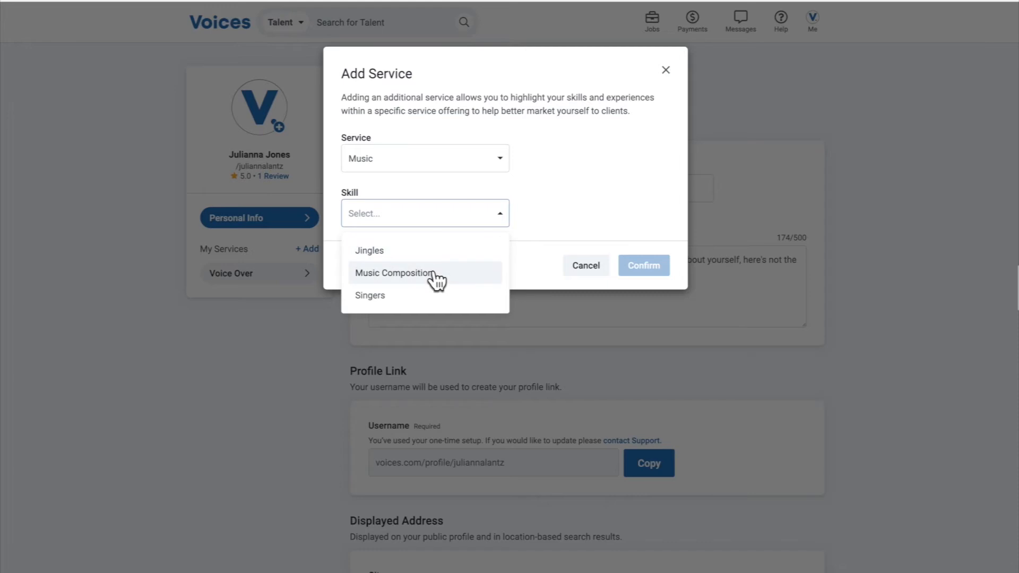
pyautogui.click(524, 214)
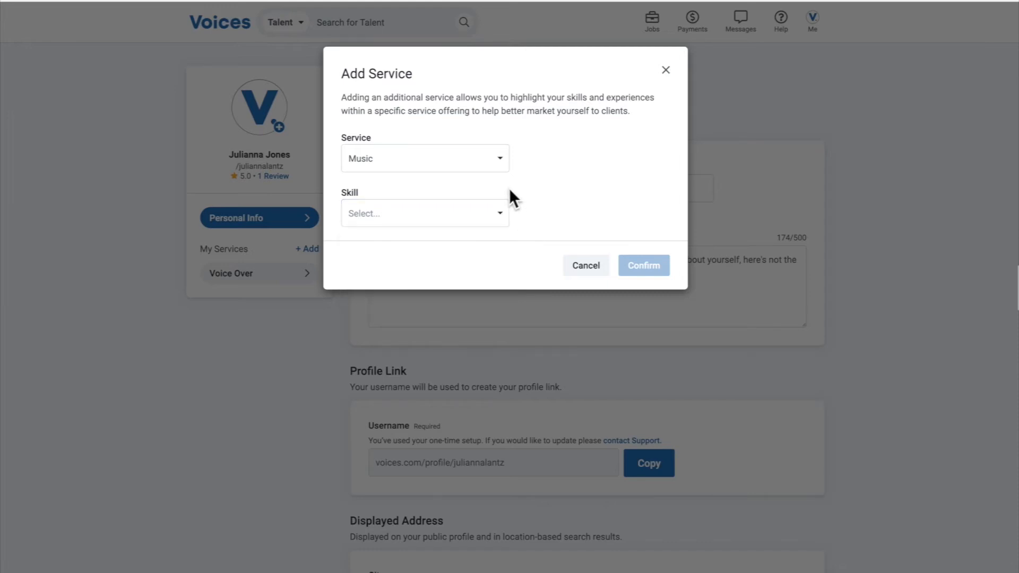
# Switch the new service to Translation and look through its available source and target languages
pyautogui.click(497, 169)
pyautogui.click(427, 260)
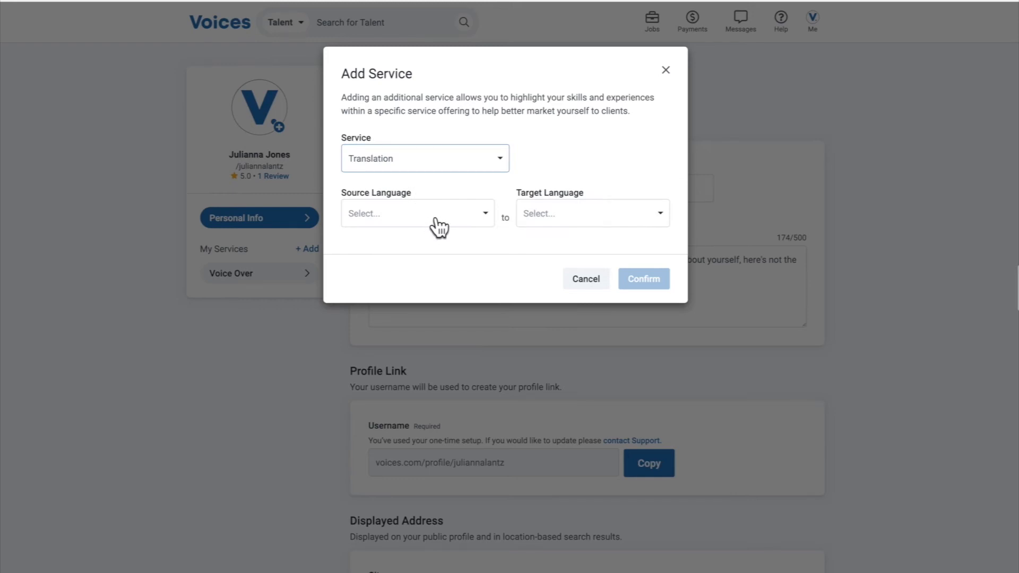
pyautogui.click(438, 227)
pyautogui.scroll(-15, 449, 298)
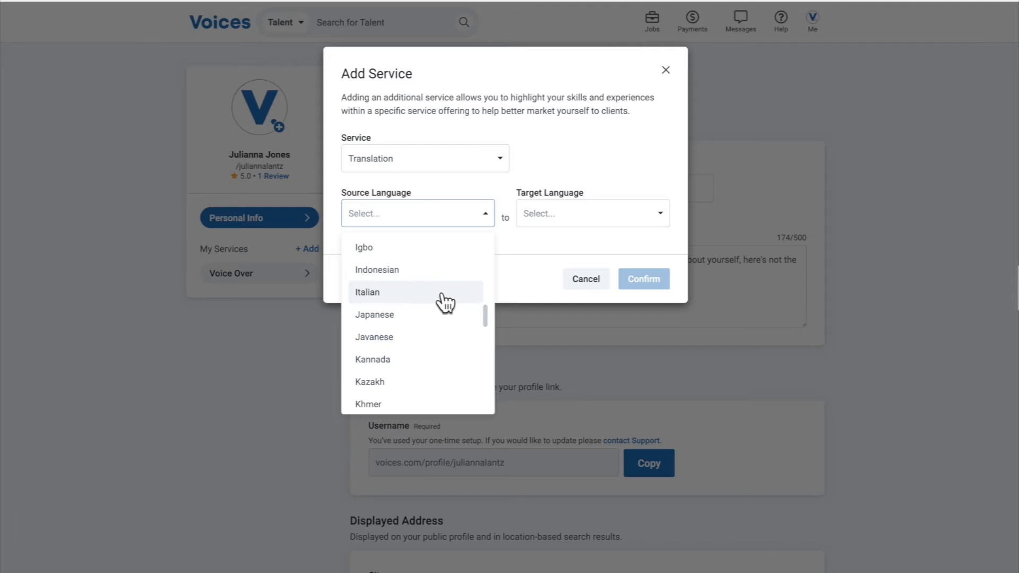
pyautogui.click(546, 223)
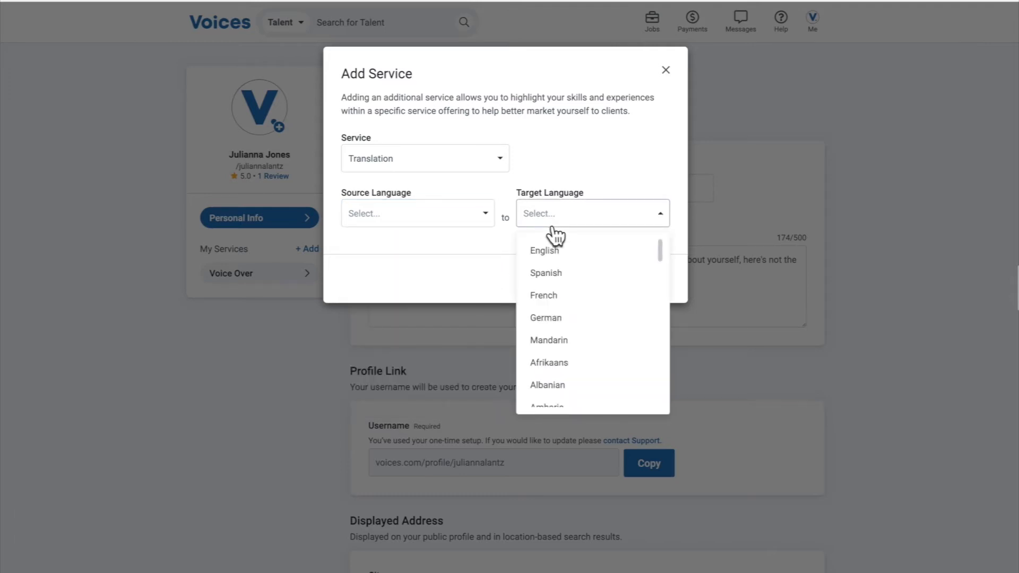
pyautogui.scroll(-10, 581, 288)
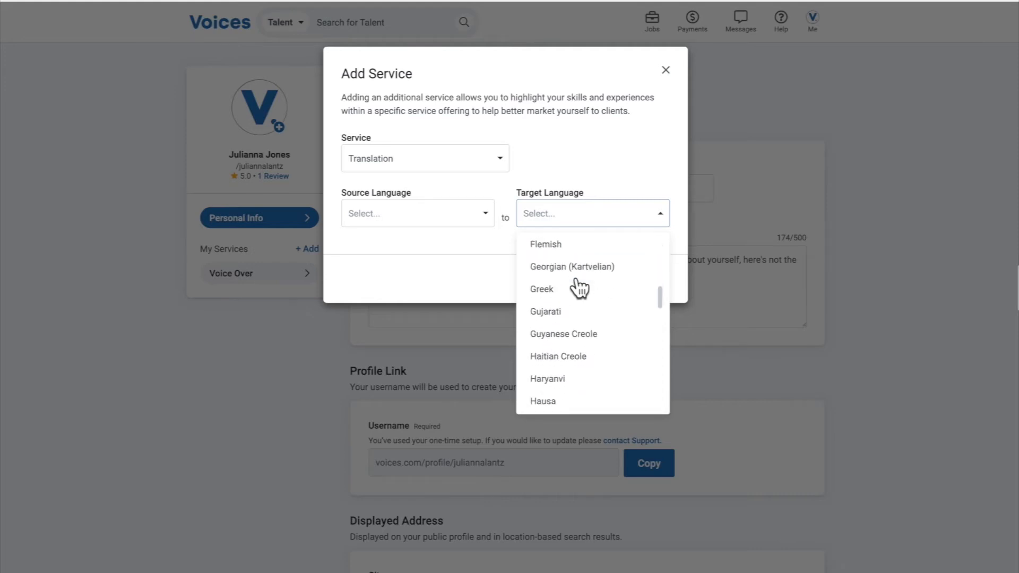
pyautogui.scroll(-1, 579, 288)
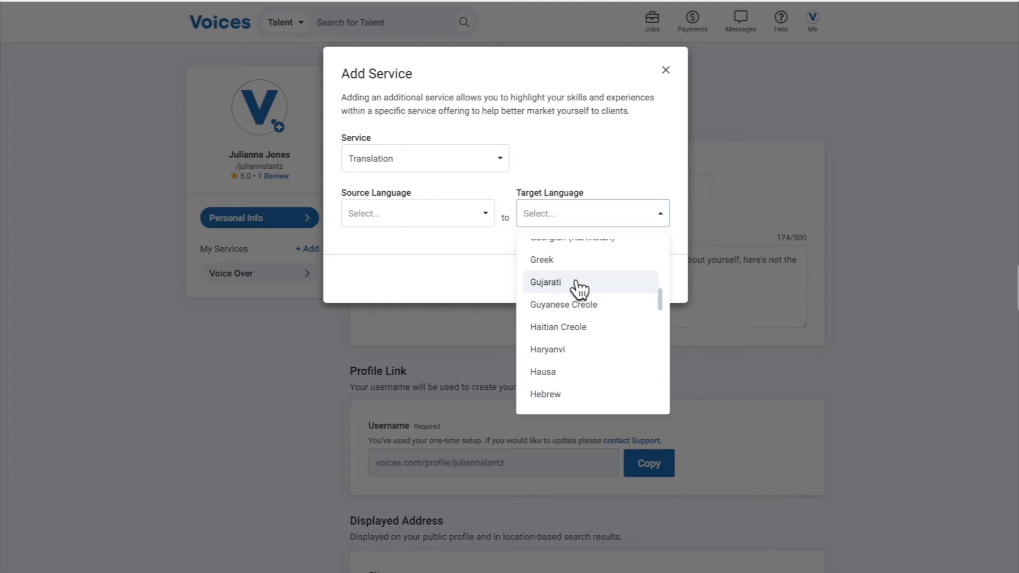
pyautogui.click(611, 177)
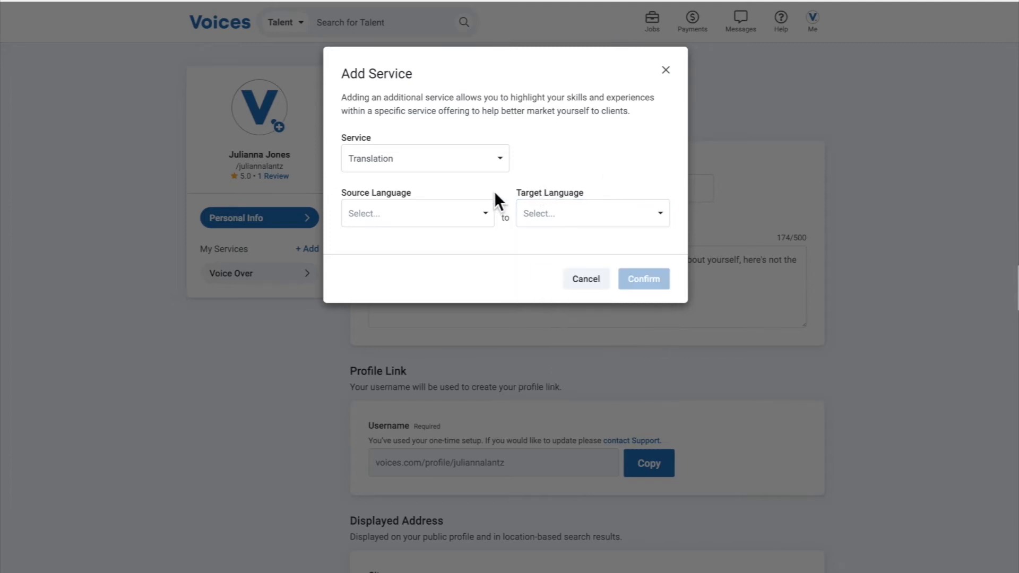
# Review the Translation language choices and the service options again, and cancel adding the service
pyautogui.click(473, 212)
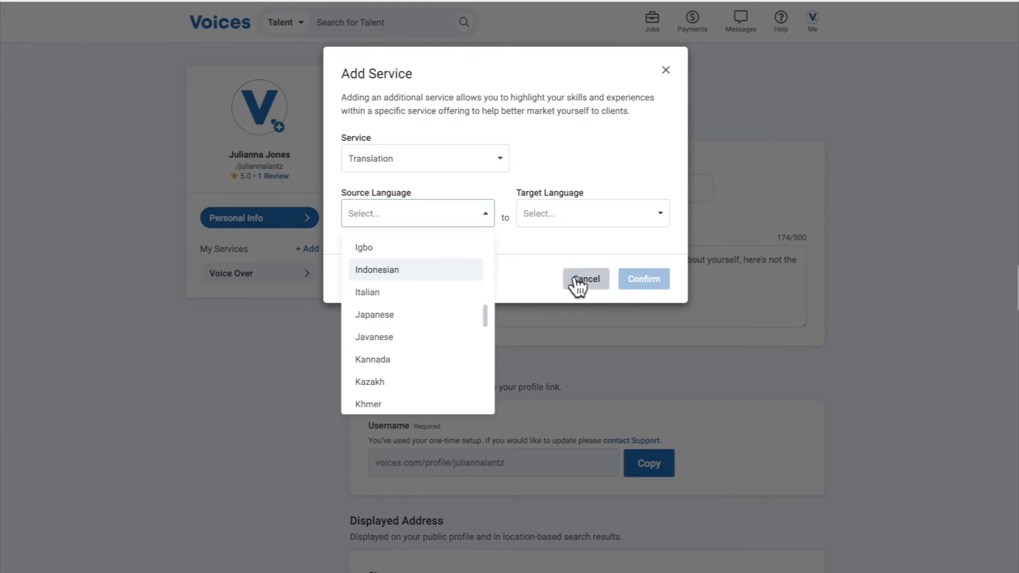
pyautogui.click(541, 246)
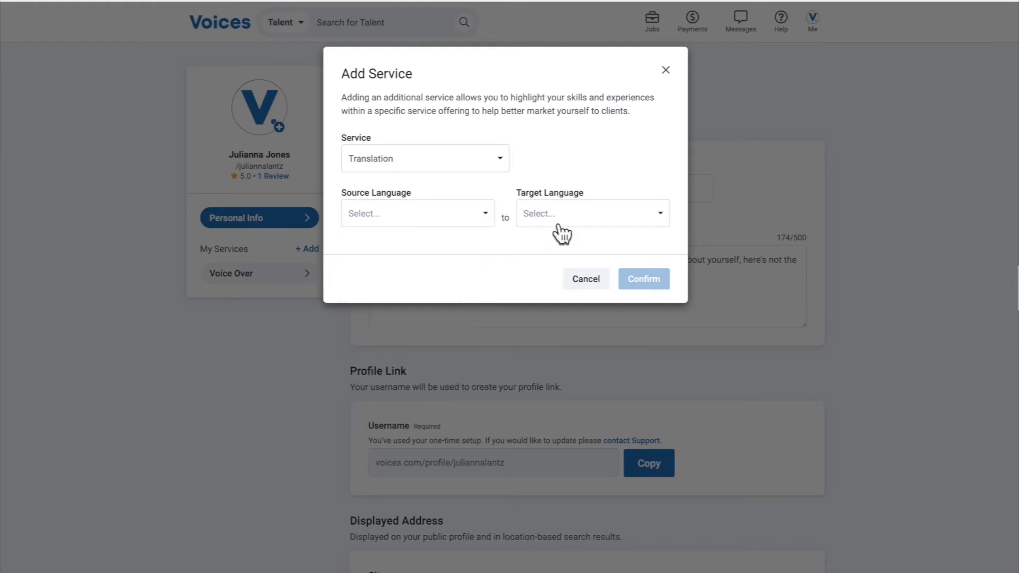
pyautogui.click(560, 225)
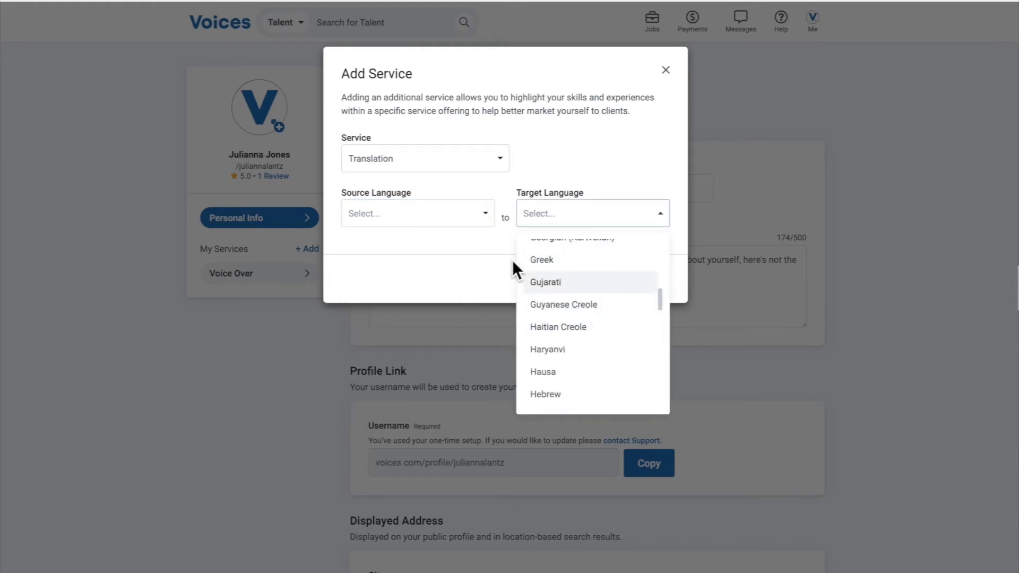
pyautogui.click(490, 240)
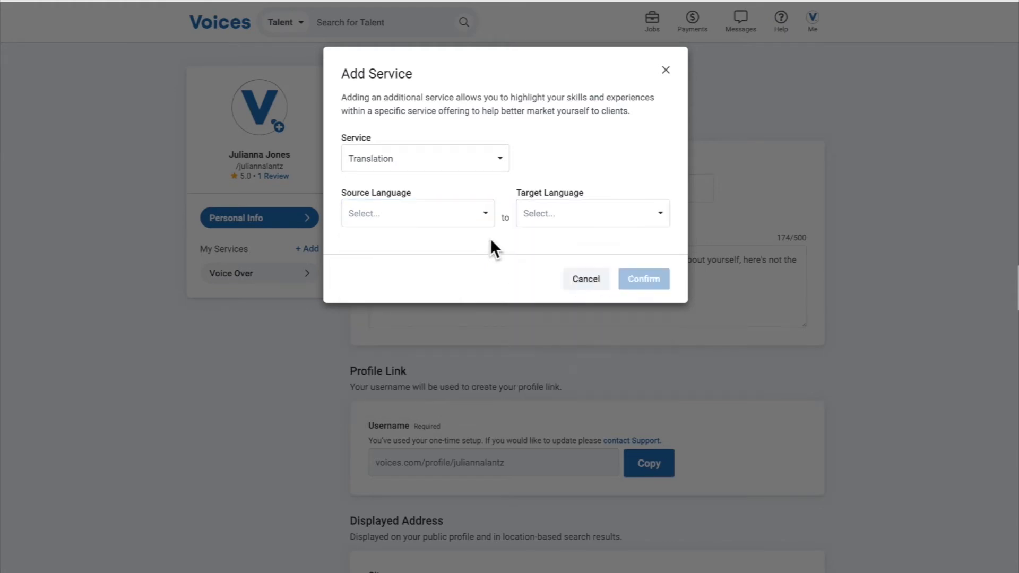
pyautogui.click(448, 169)
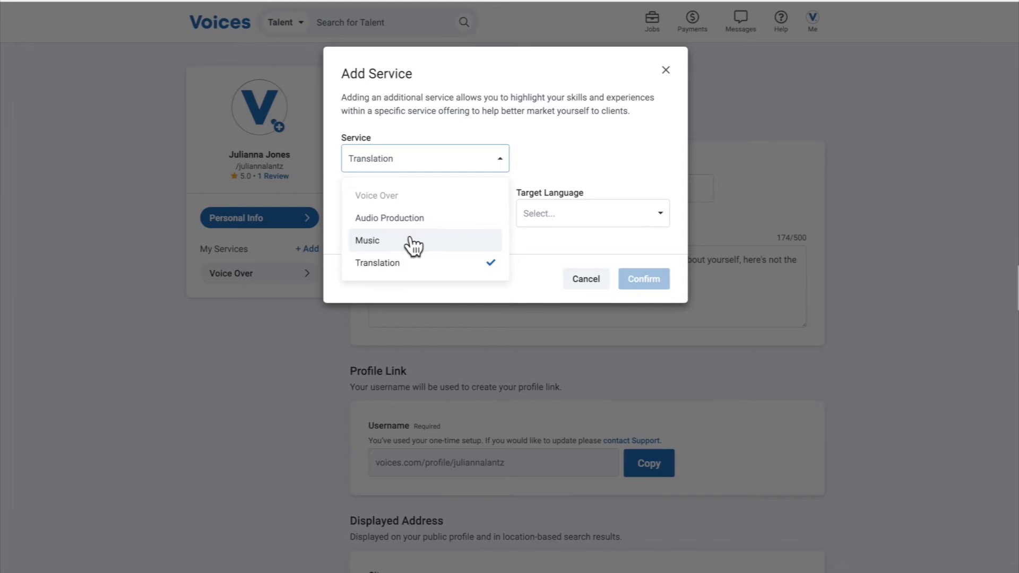
pyautogui.click(583, 282)
# Open the Voice Over service and examine its Complete Your Skill checklist and Service Overview section
pyautogui.click(274, 273)
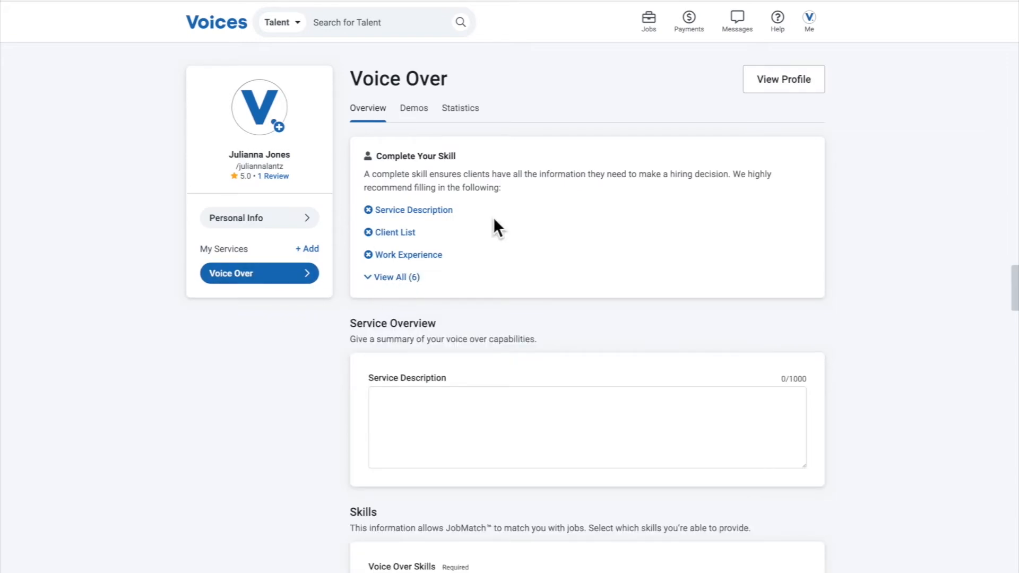
pyautogui.click(450, 212)
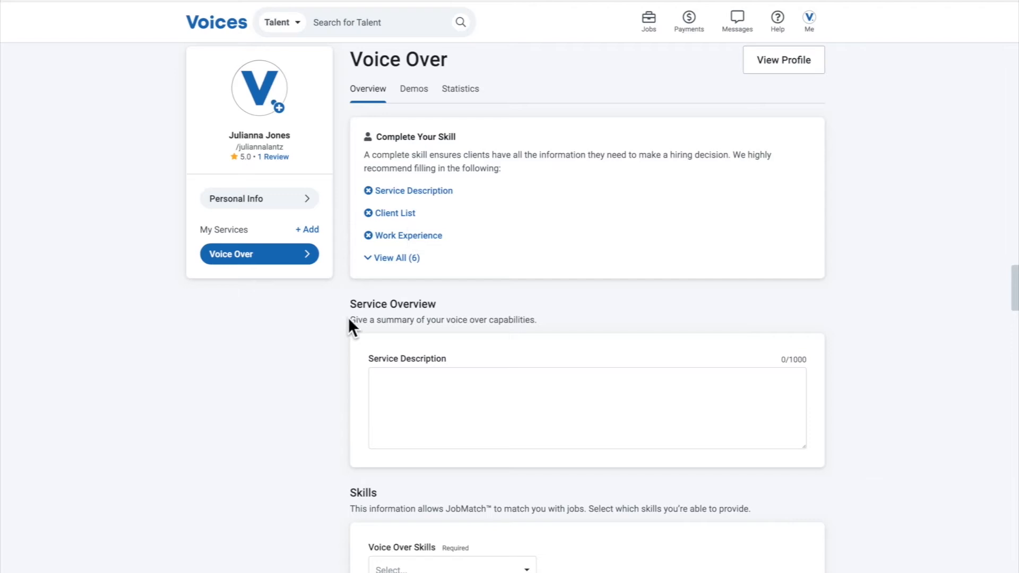
pyautogui.scroll(-4, 348, 317)
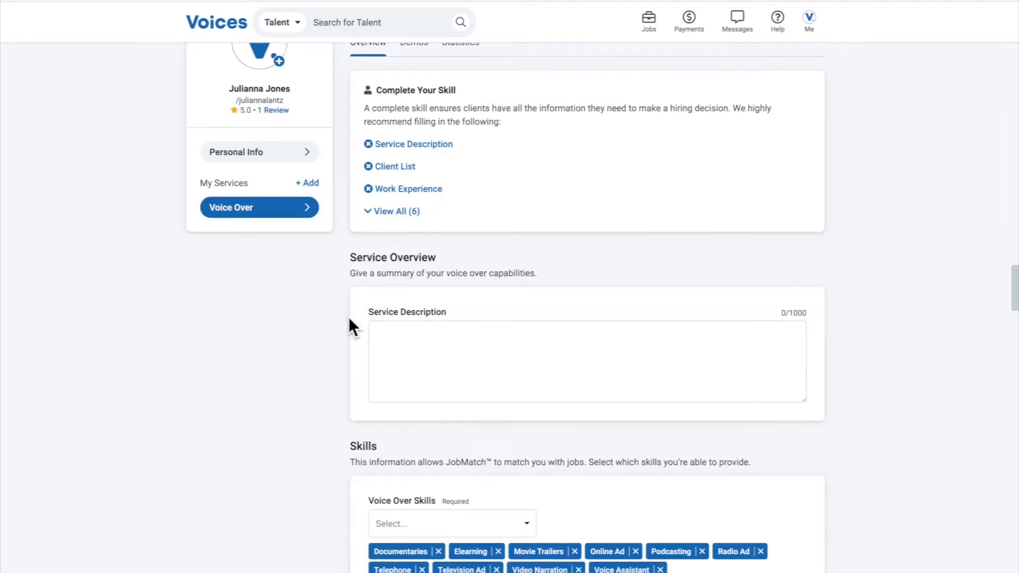
pyautogui.click(415, 200)
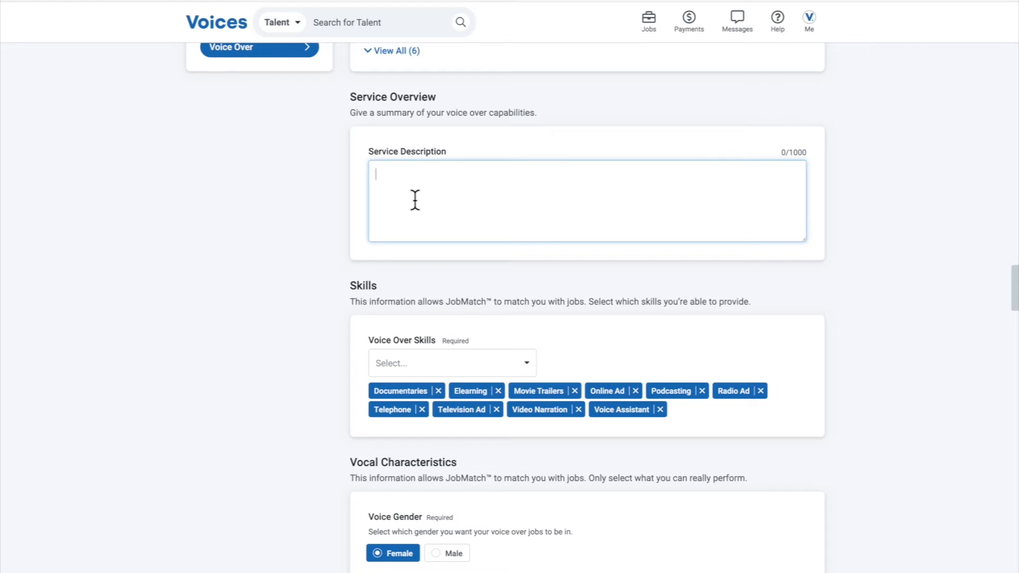
pyautogui.scroll(4, 307, 229)
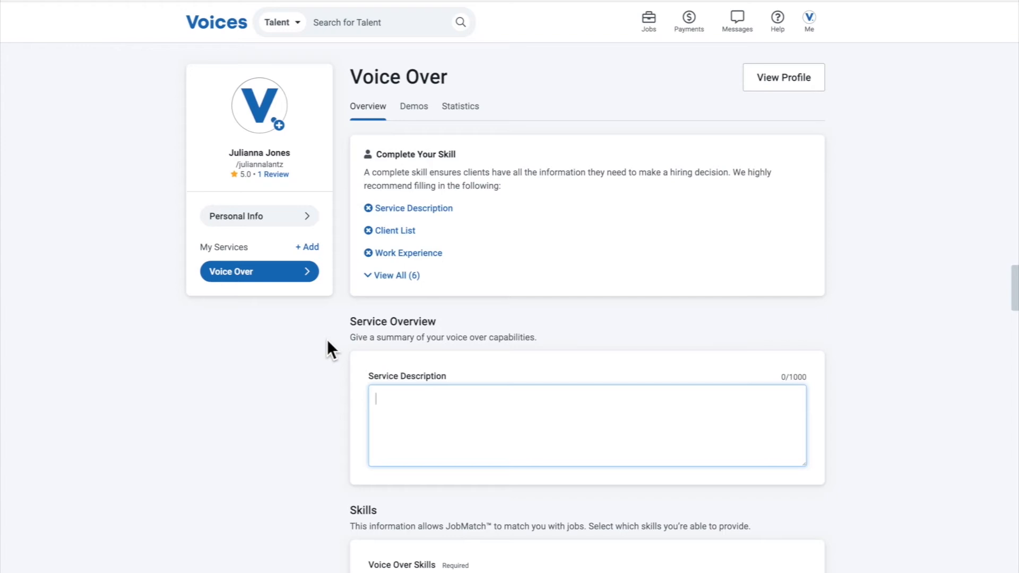
pyautogui.scroll(-1, 326, 346)
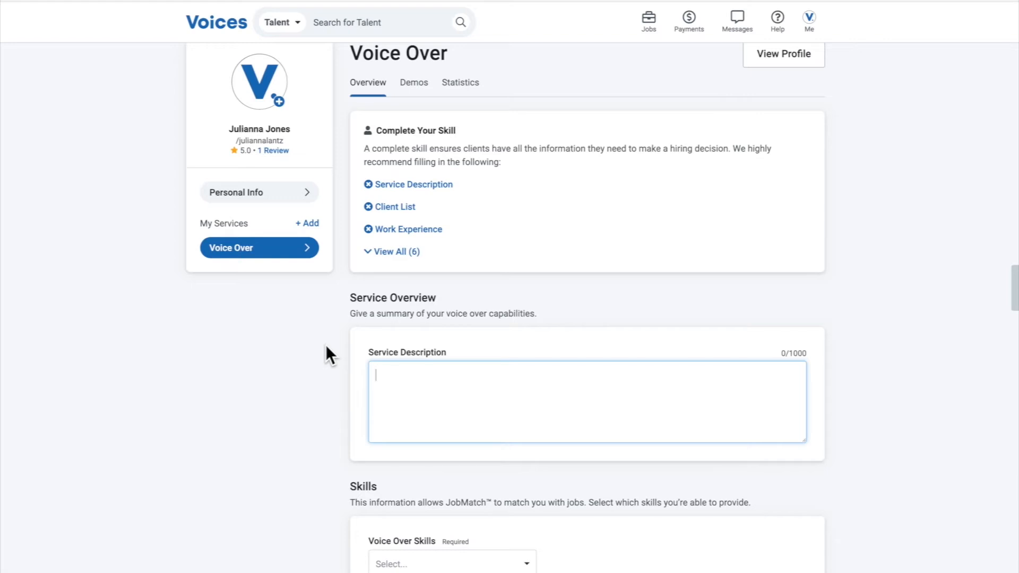
pyautogui.scroll(-1, 327, 345)
pyautogui.scroll(-3, 327, 344)
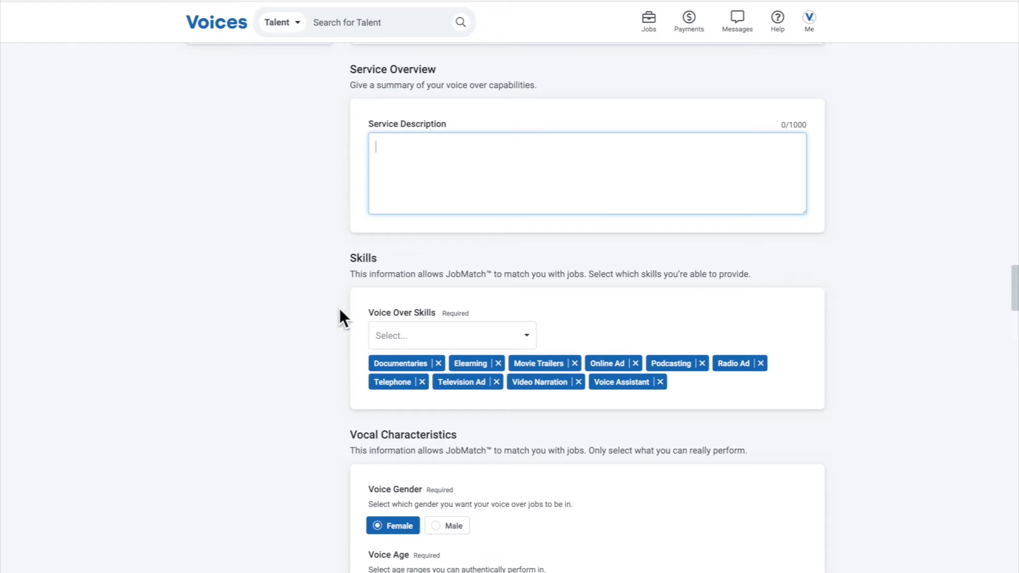
# Add Animation, Audiobooks and Videogames to the Voice Over Skills
pyautogui.scroll(-2, 340, 309)
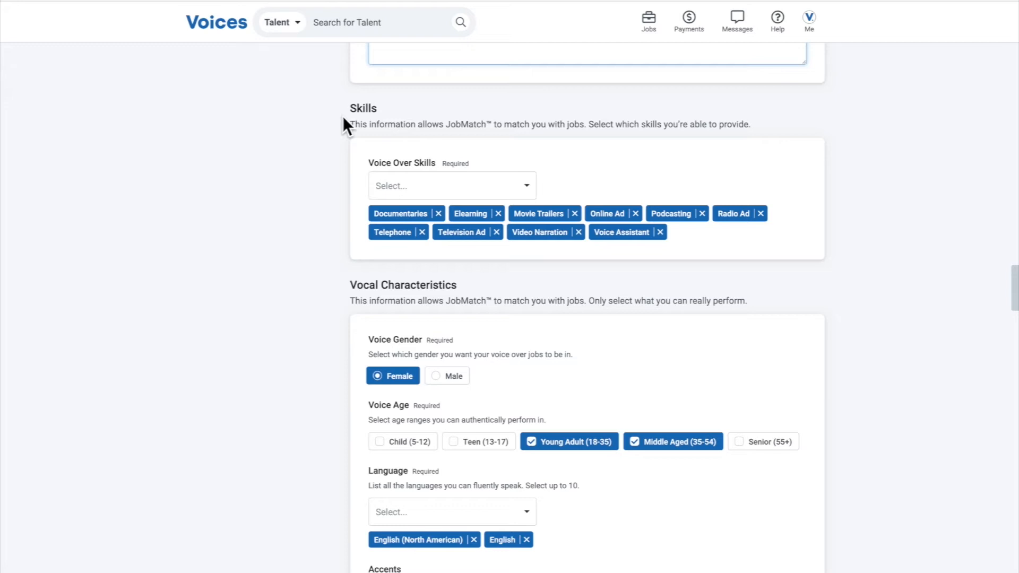
pyautogui.moveTo(344, 105); pyautogui.dragTo(542, 133)
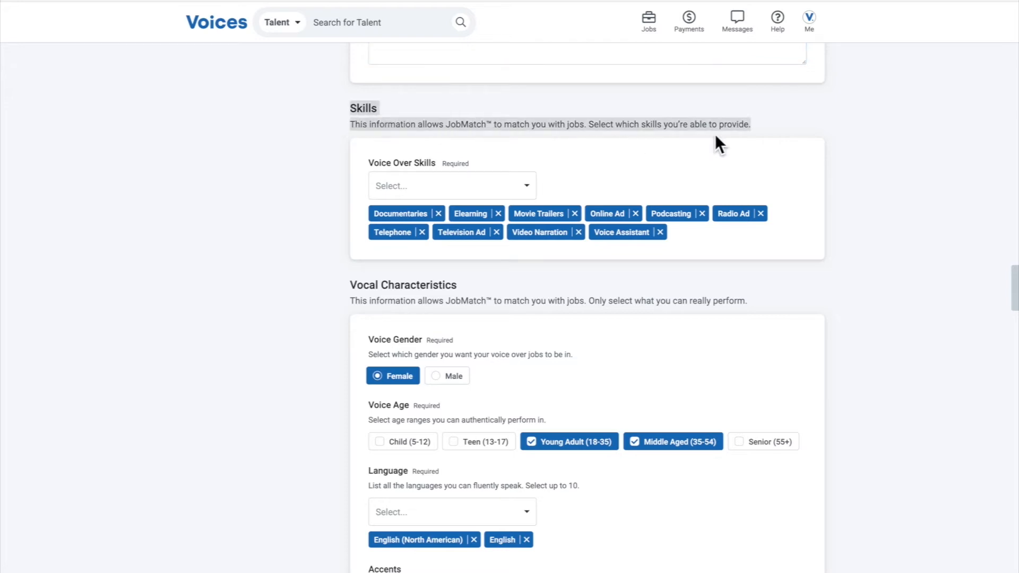
pyautogui.click(756, 127)
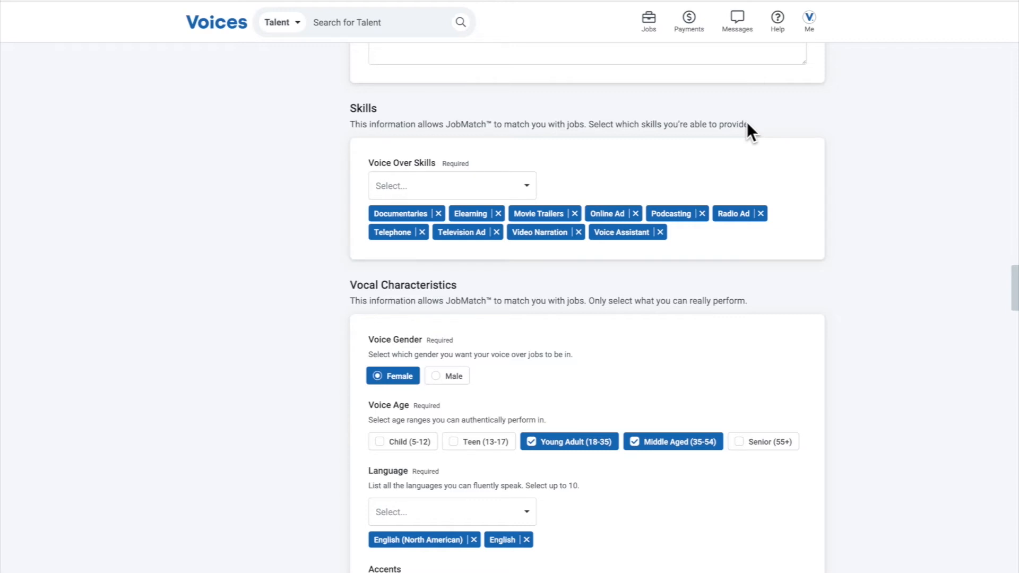
pyautogui.click(507, 182)
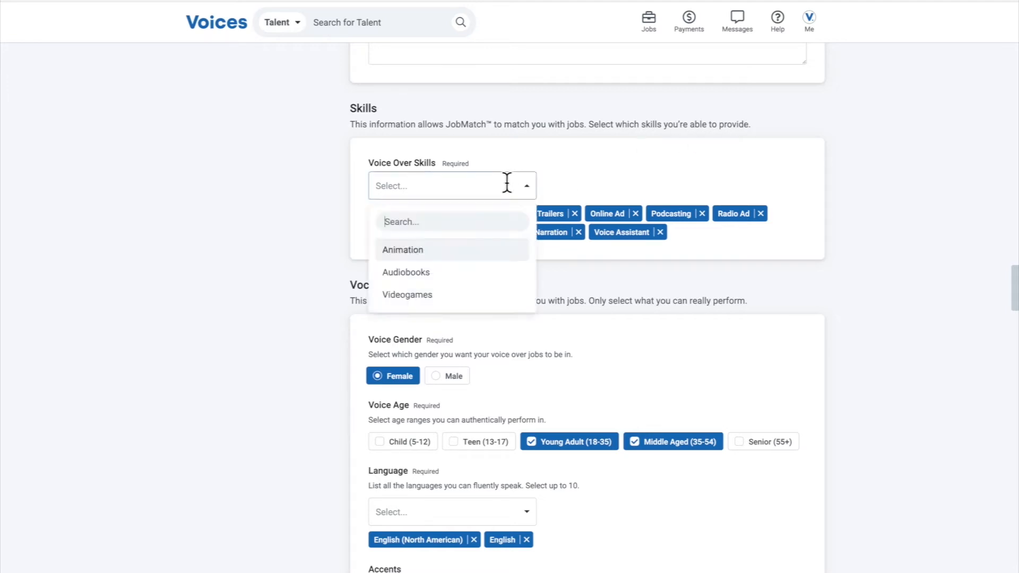
pyautogui.click(454, 250)
pyautogui.click(468, 188)
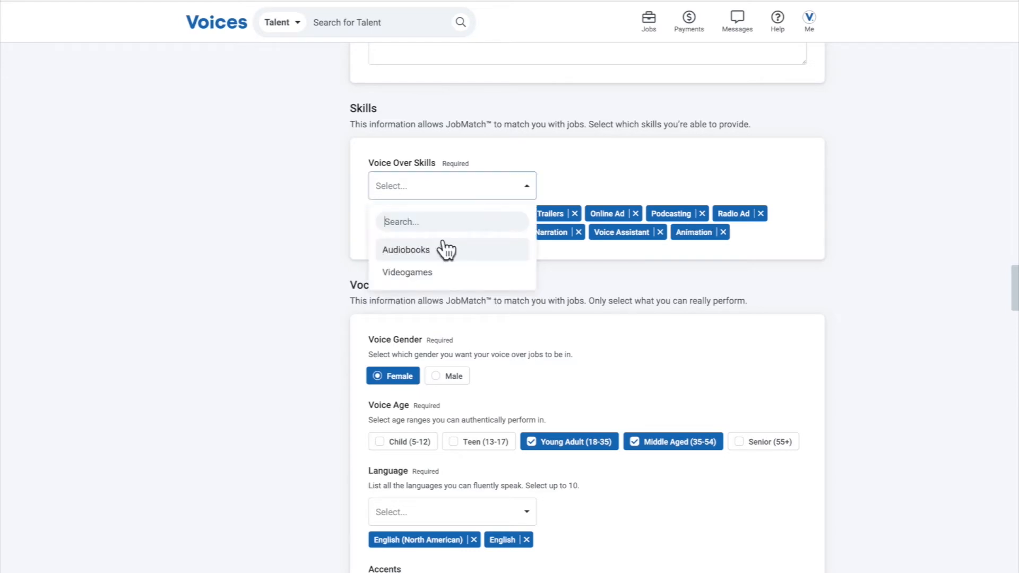
pyautogui.click(445, 249)
pyautogui.click(455, 195)
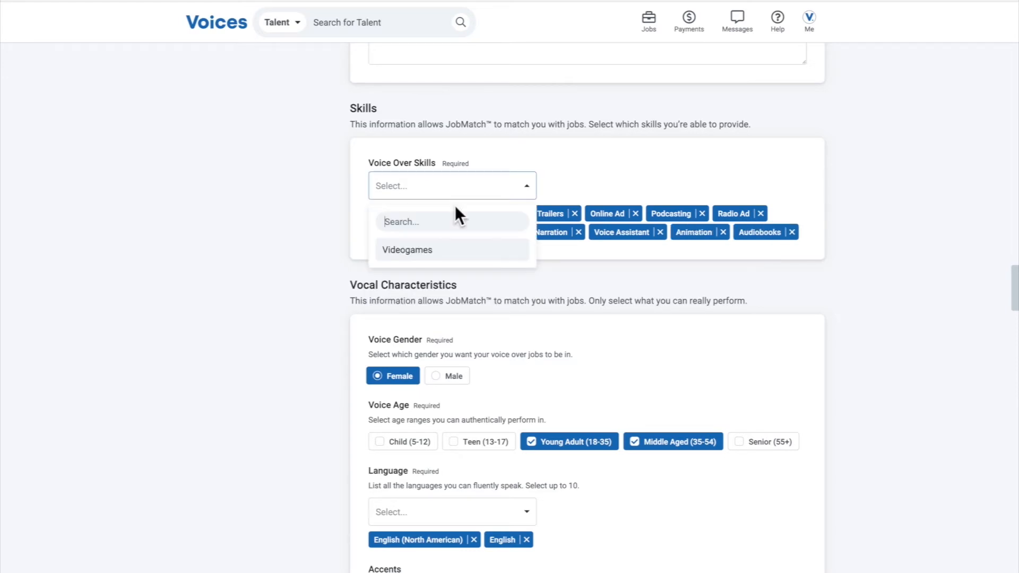
pyautogui.click(448, 254)
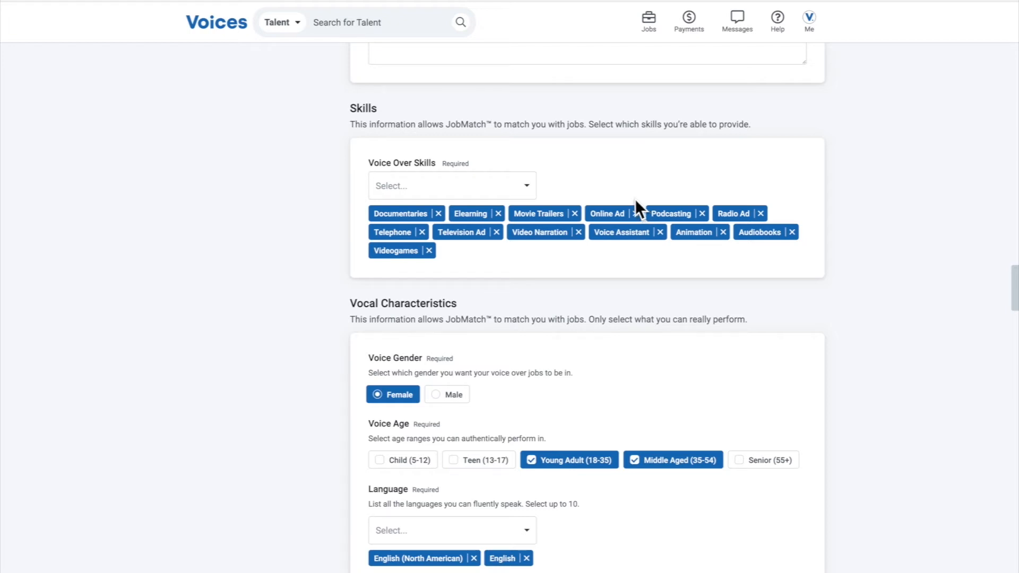
# Examine the Vocal Characteristics section, covering voice gender, voice age, language and accents
pyautogui.scroll(-1, 556, 275)
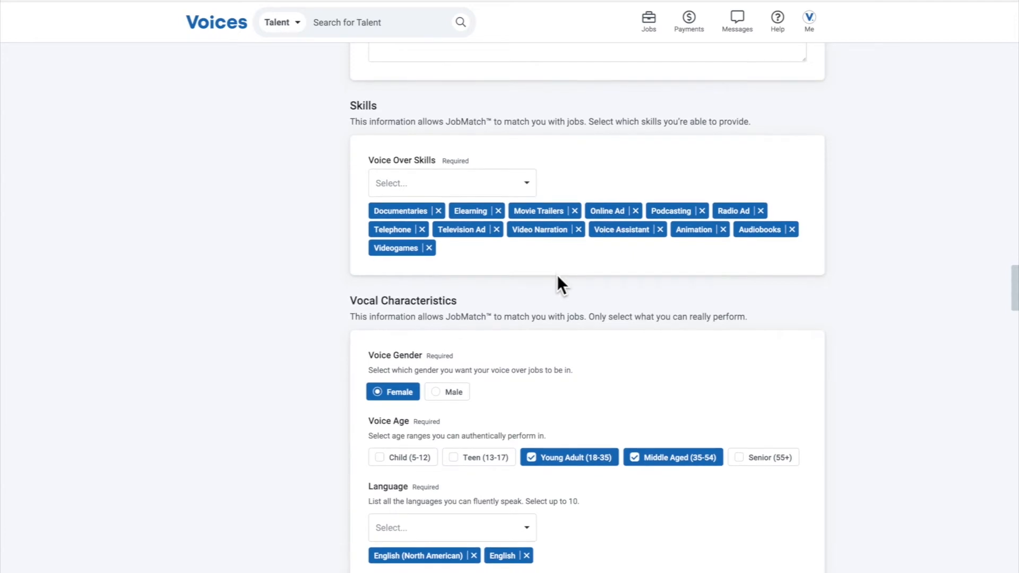
pyautogui.scroll(-2, 558, 285)
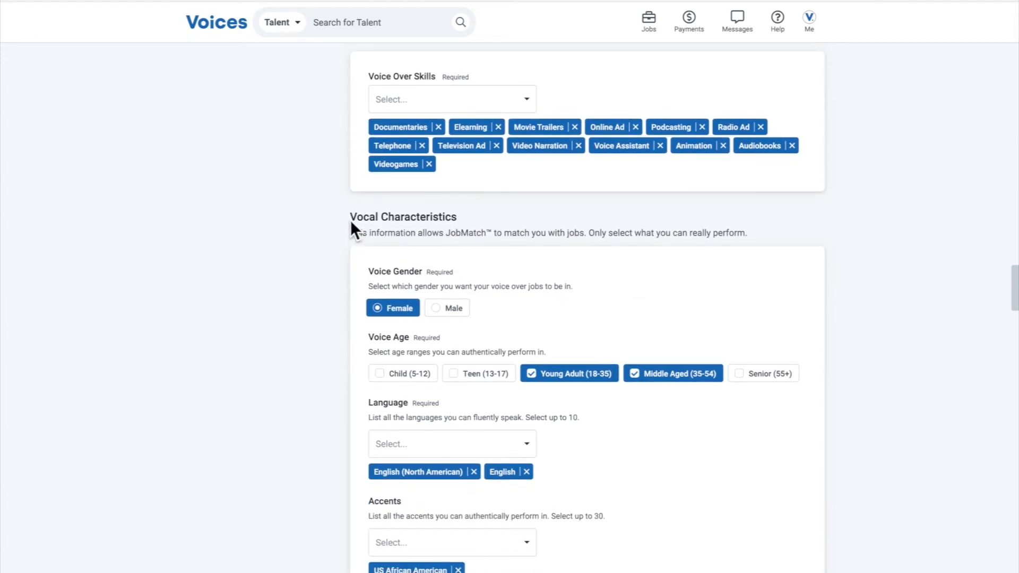
pyautogui.scroll(-3, 351, 220)
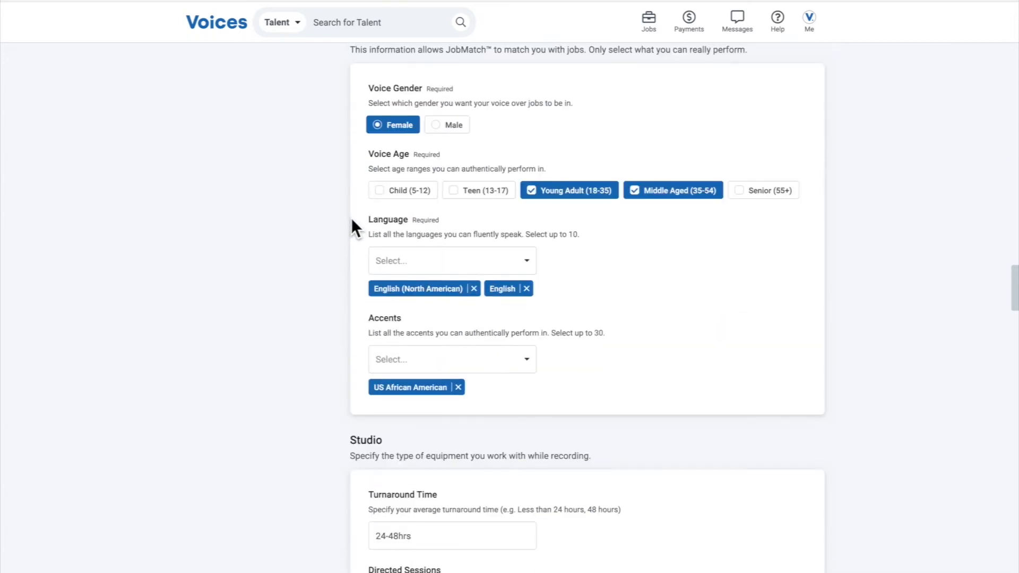
pyautogui.scroll(3, 352, 218)
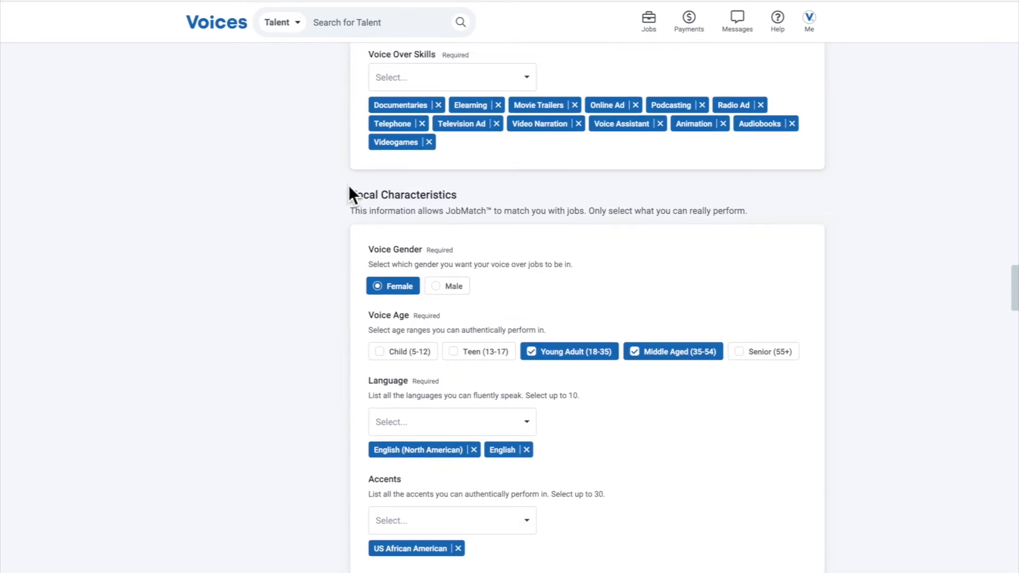
pyautogui.moveTo(348, 187); pyautogui.dragTo(534, 208)
pyautogui.click(637, 215)
pyautogui.scroll(-1, 631, 222)
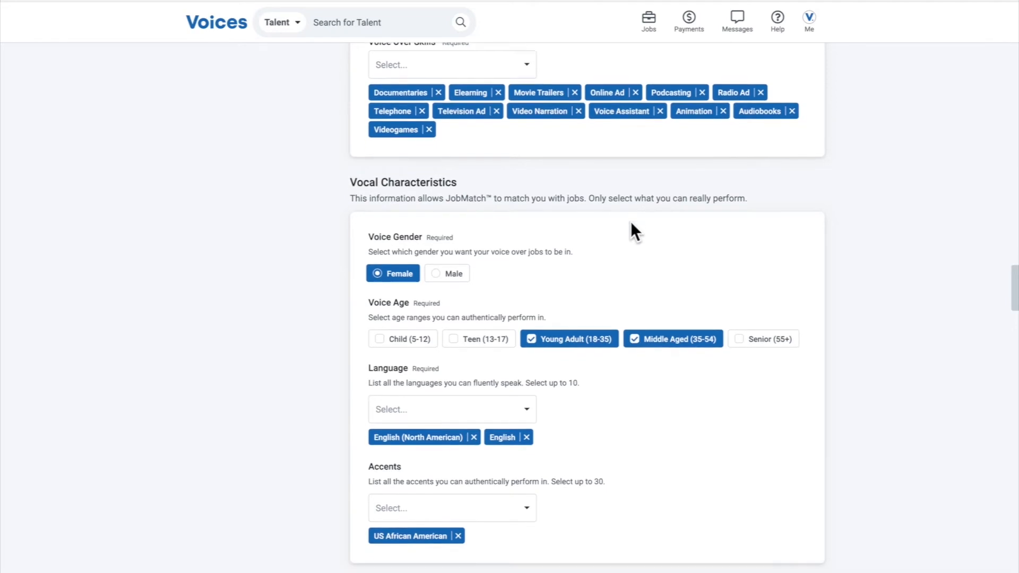
pyautogui.scroll(-1, 631, 223)
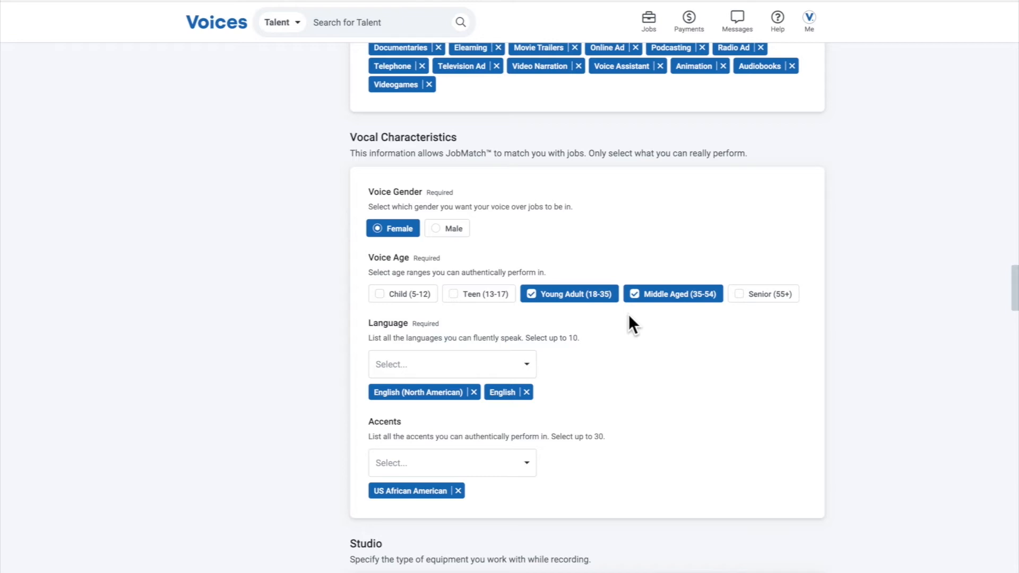
# Clear and reselect the Middle Aged (35-54) voice age, and select and clear Senior (55+)
pyautogui.click(634, 295)
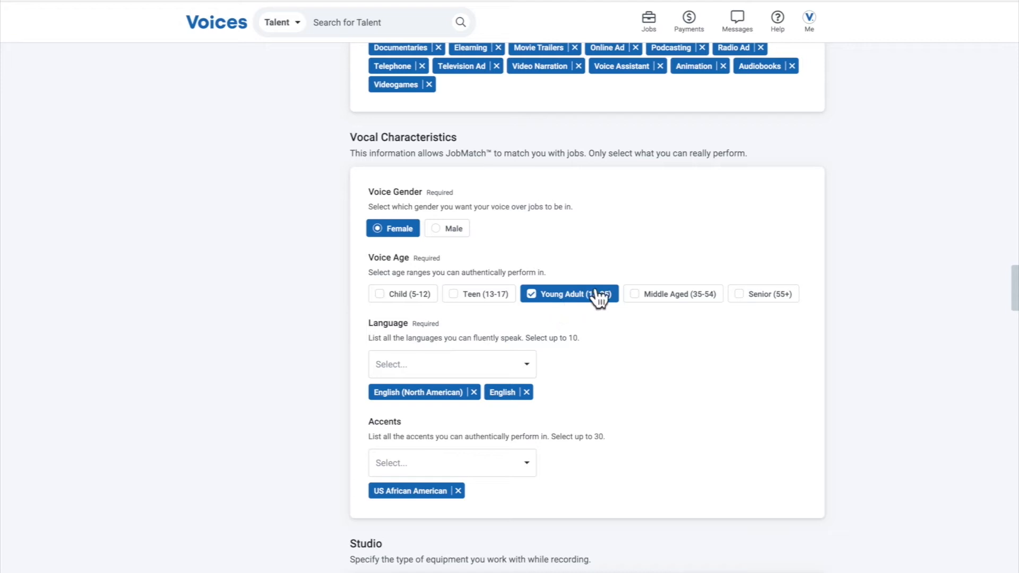
pyautogui.click(634, 298)
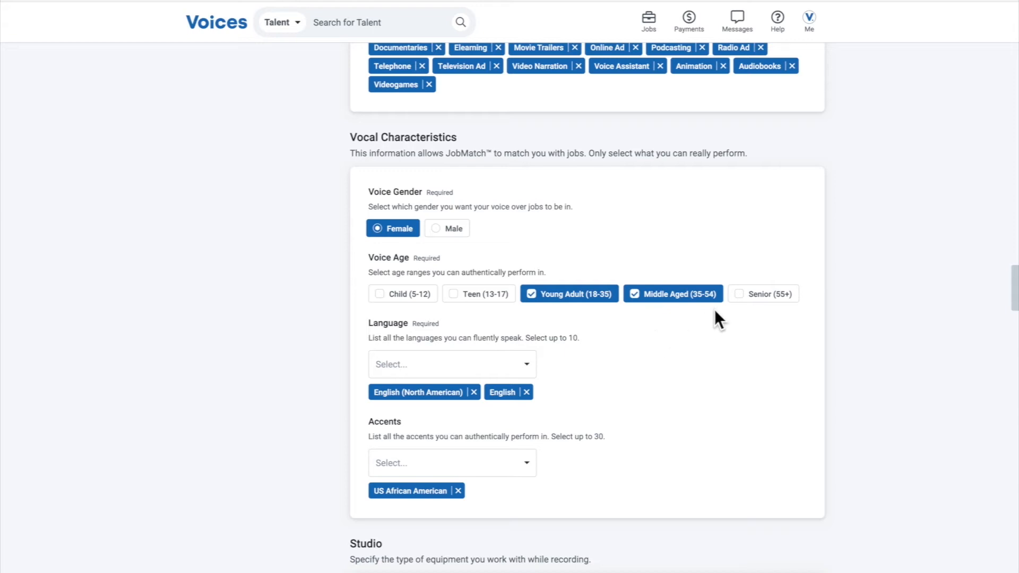
pyautogui.click(738, 304)
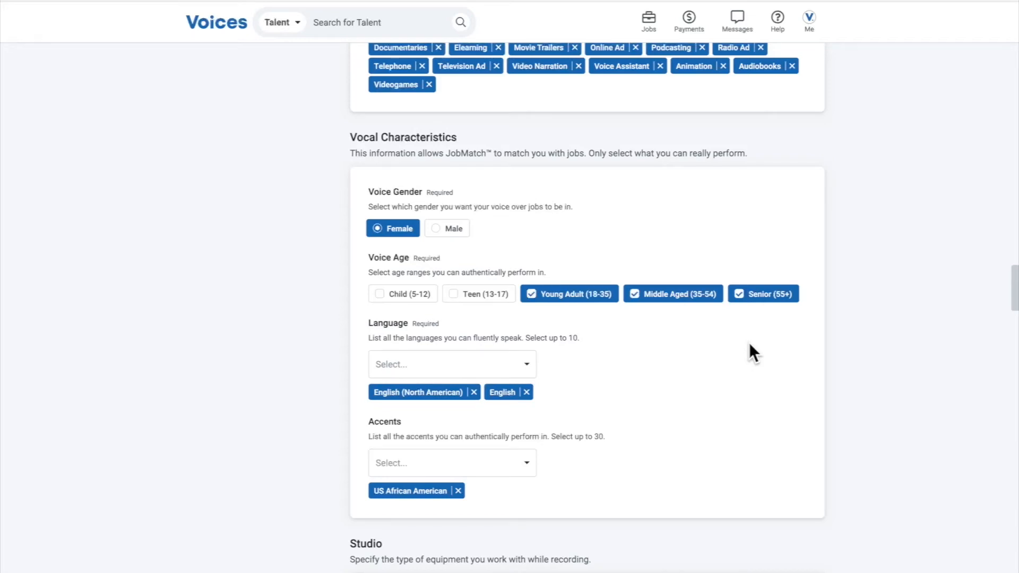
pyautogui.click(744, 298)
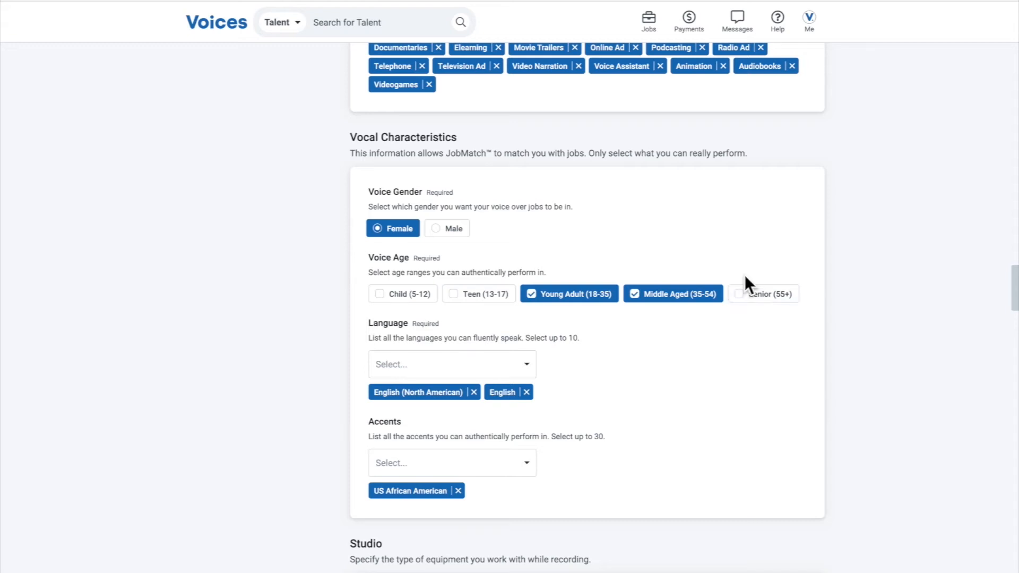
# Select and clear the Child (5-12) voice age
pyautogui.click(391, 299)
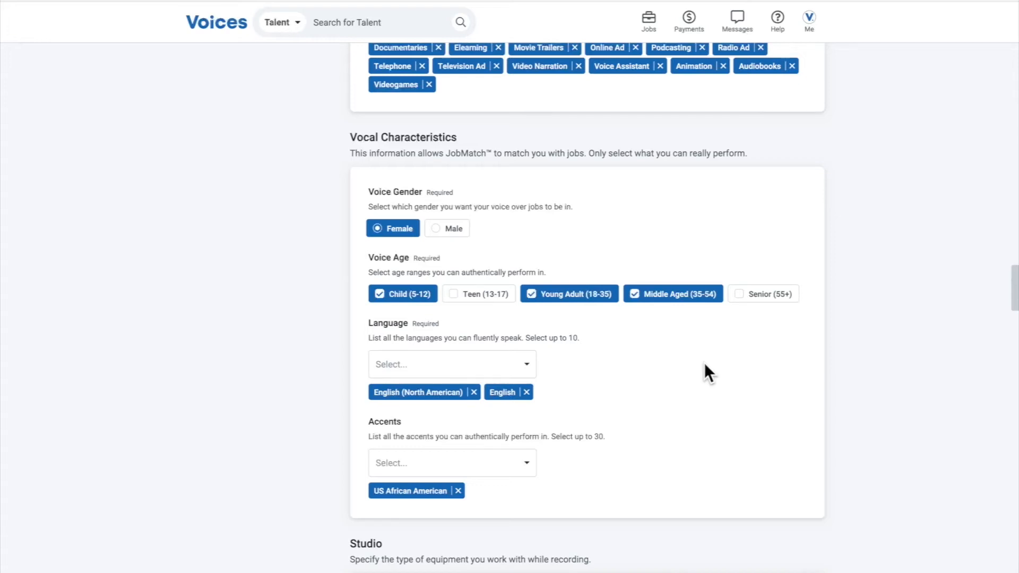
pyautogui.click(388, 294)
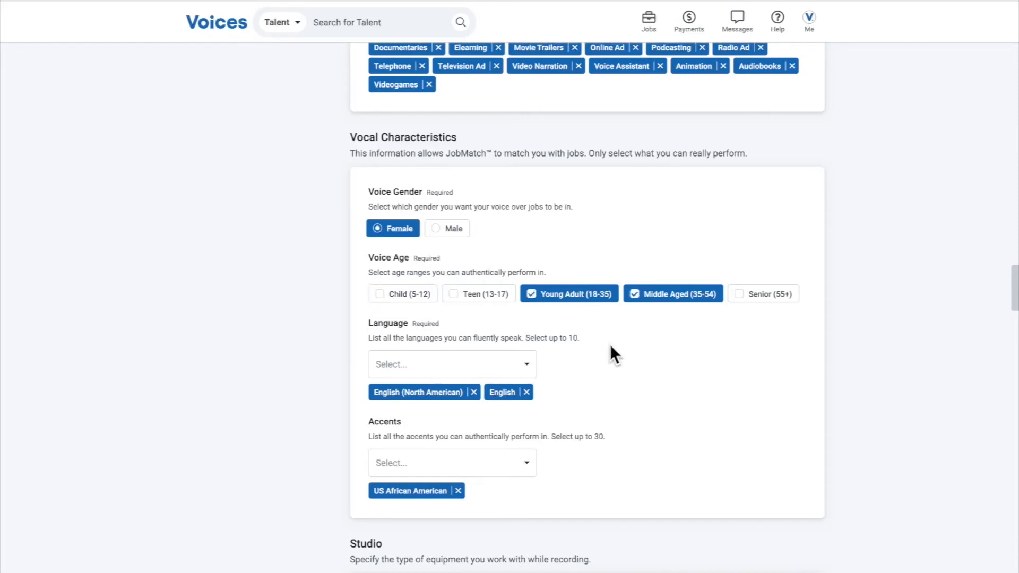
# Examine the languages offered in the Language list of the Vocal Characteristics, then close the list
pyautogui.scroll(-5, 609, 354)
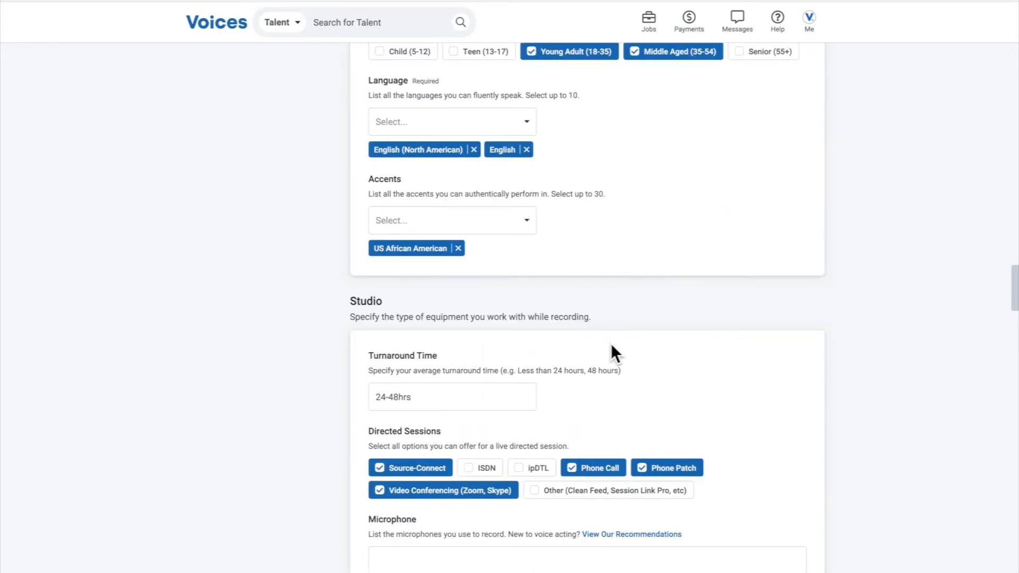
pyautogui.scroll(3, 648, 303)
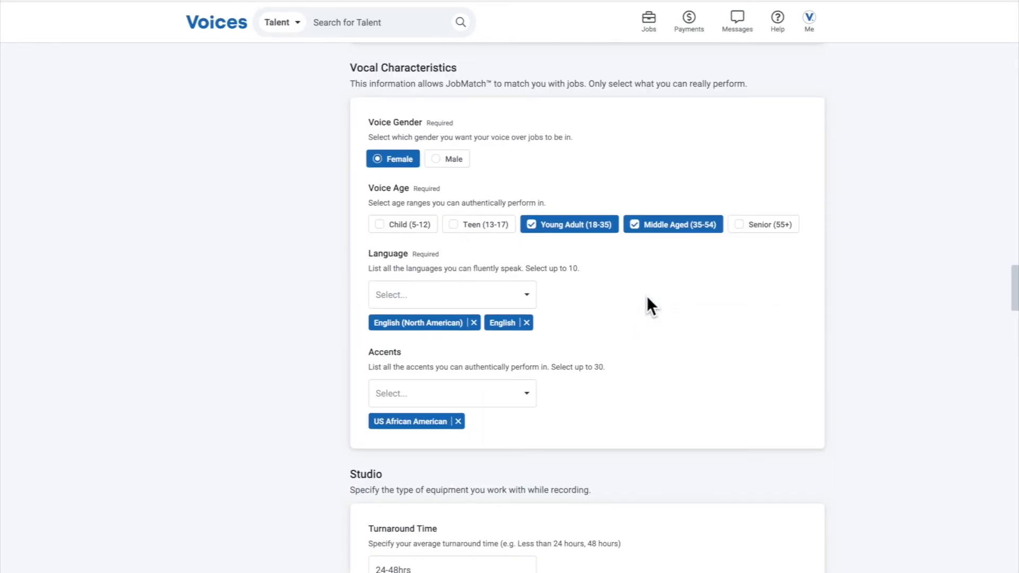
pyautogui.click(525, 299)
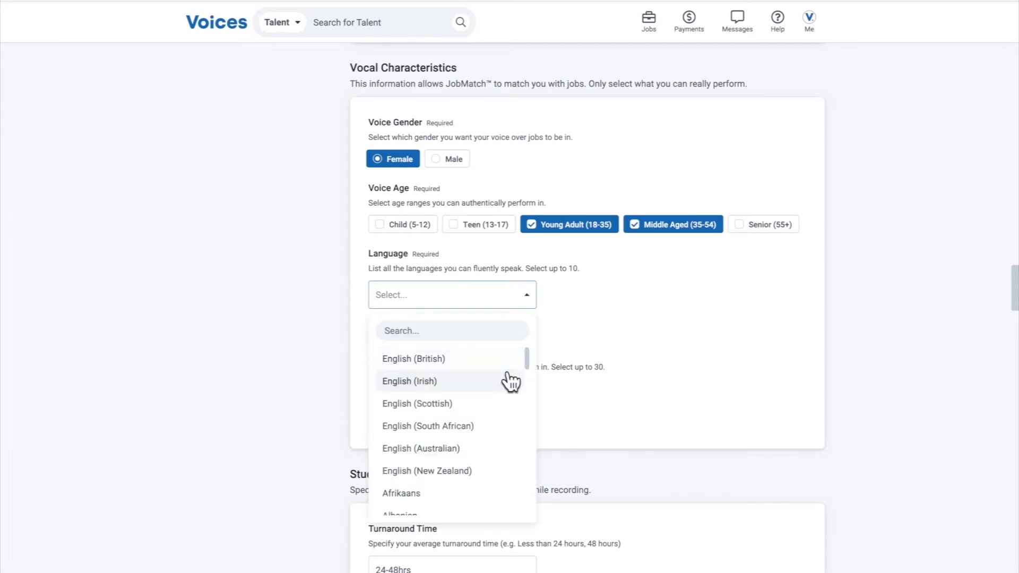
pyautogui.scroll(-2, 504, 382)
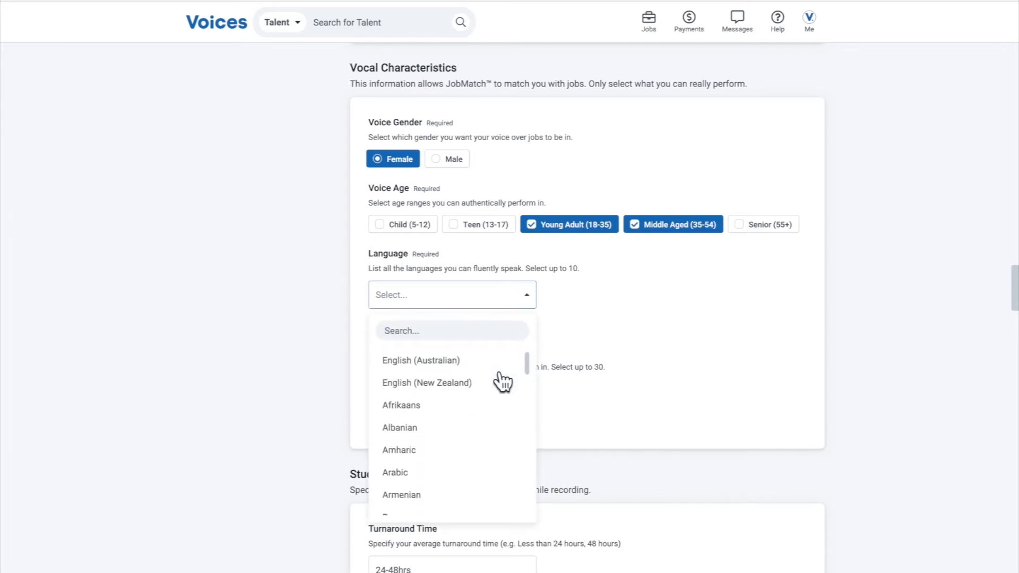
pyautogui.scroll(-2, 502, 380)
pyautogui.scroll(4, 491, 400)
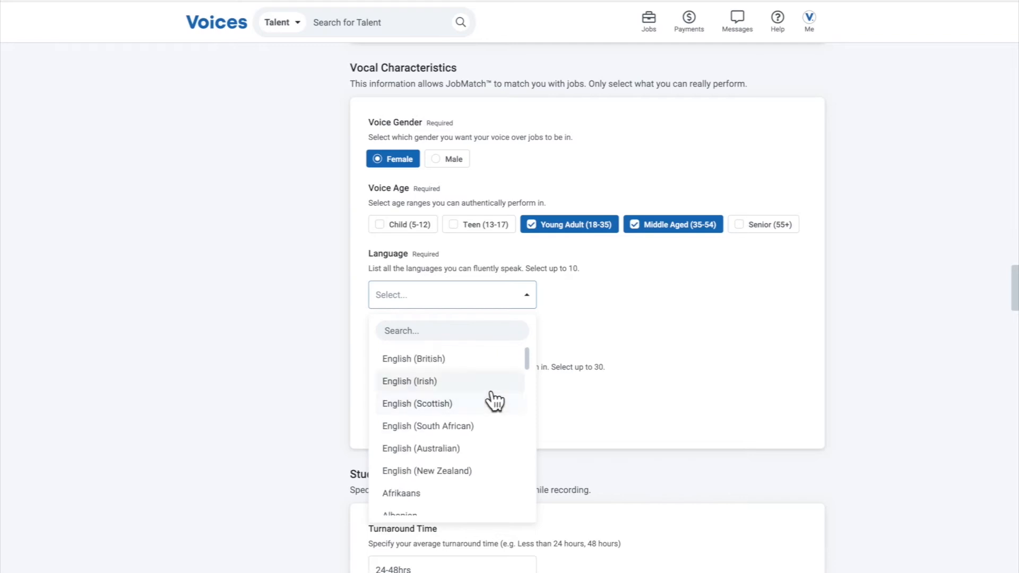
pyautogui.scroll(-7, 492, 398)
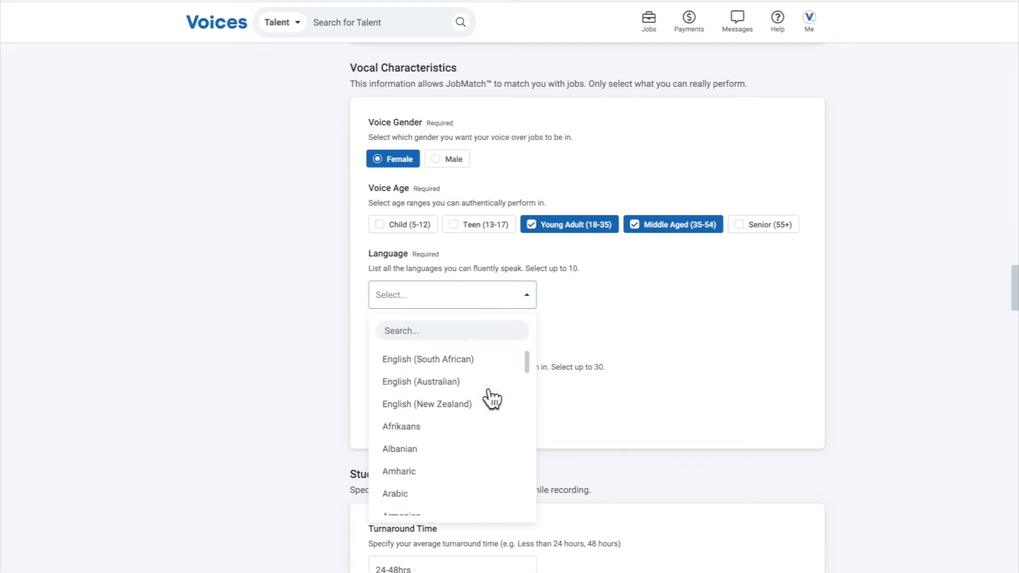
pyautogui.scroll(-3, 491, 399)
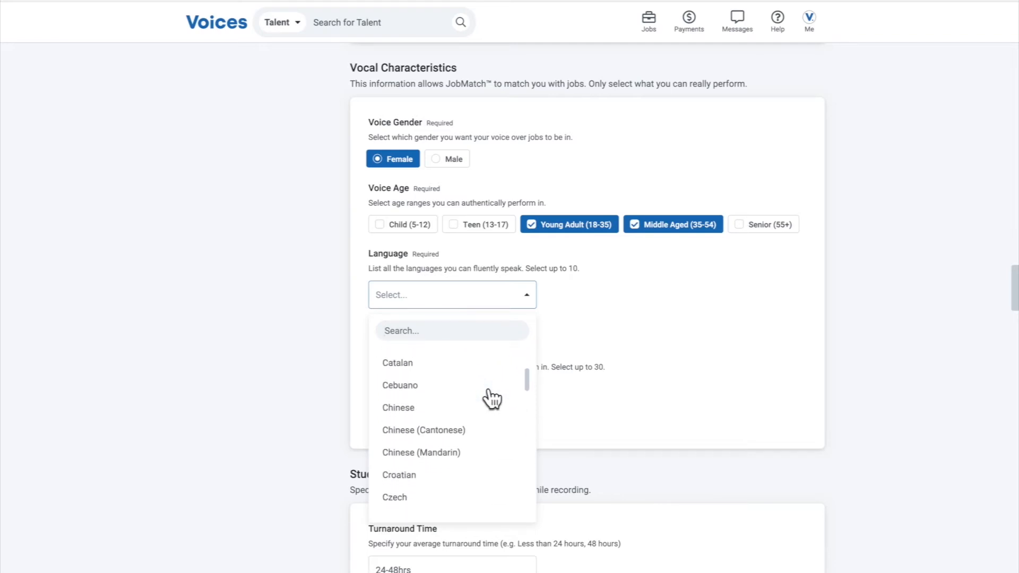
pyautogui.scroll(1, 492, 399)
pyautogui.scroll(-3, 492, 399)
pyautogui.scroll(-5, 492, 399)
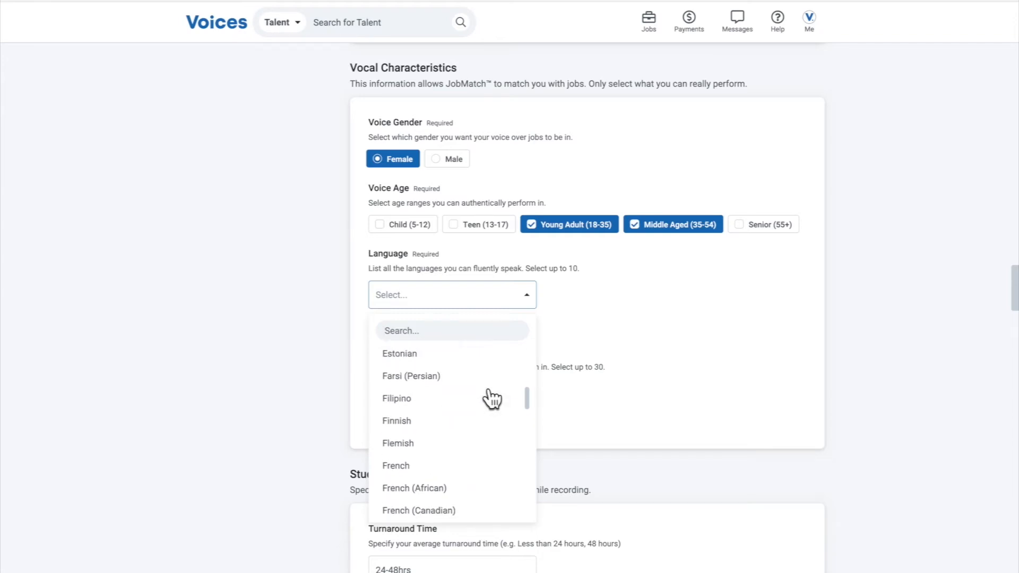
pyautogui.scroll(-5, 492, 399)
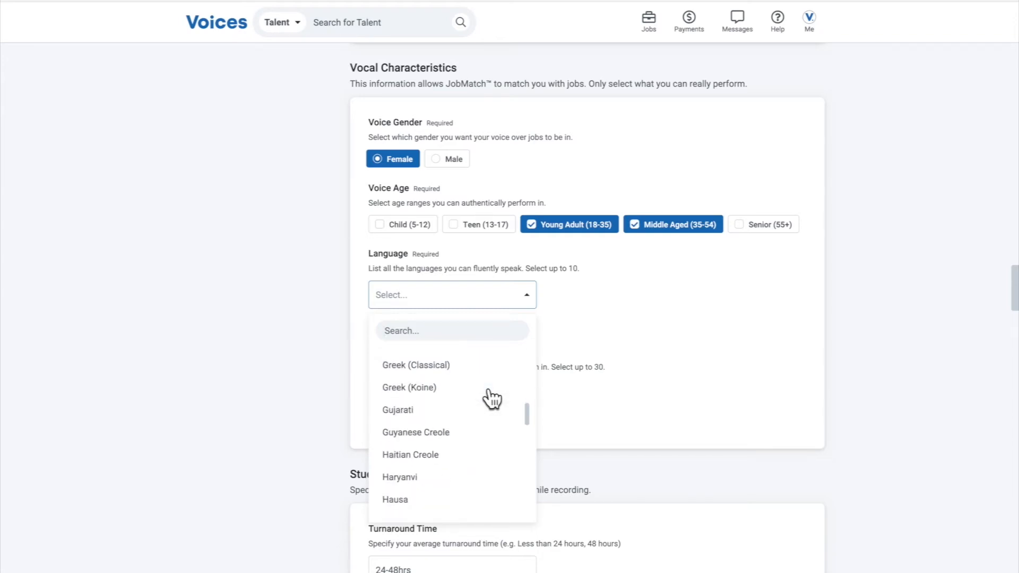
pyautogui.scroll(-5, 487, 454)
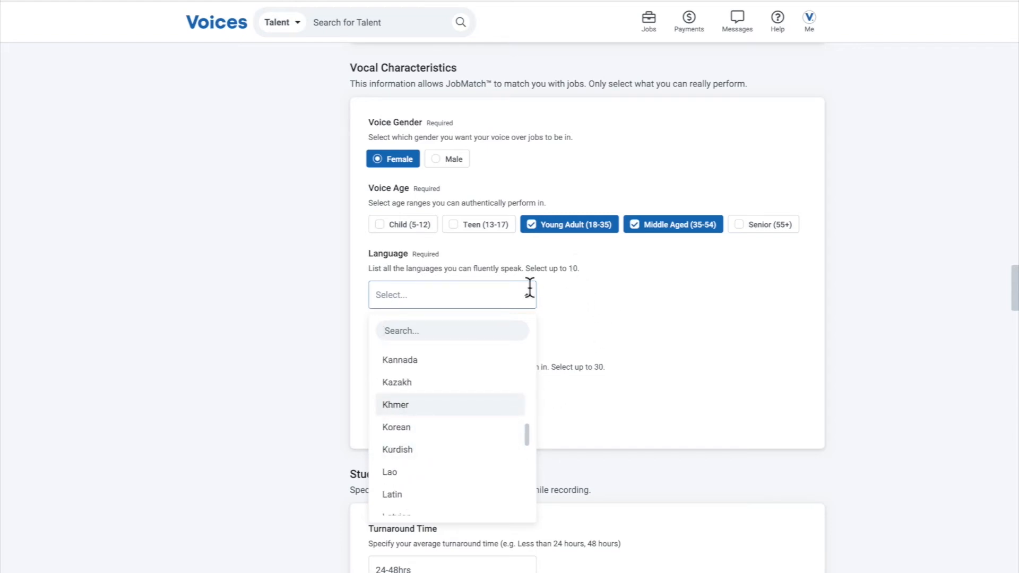
pyautogui.click(572, 270)
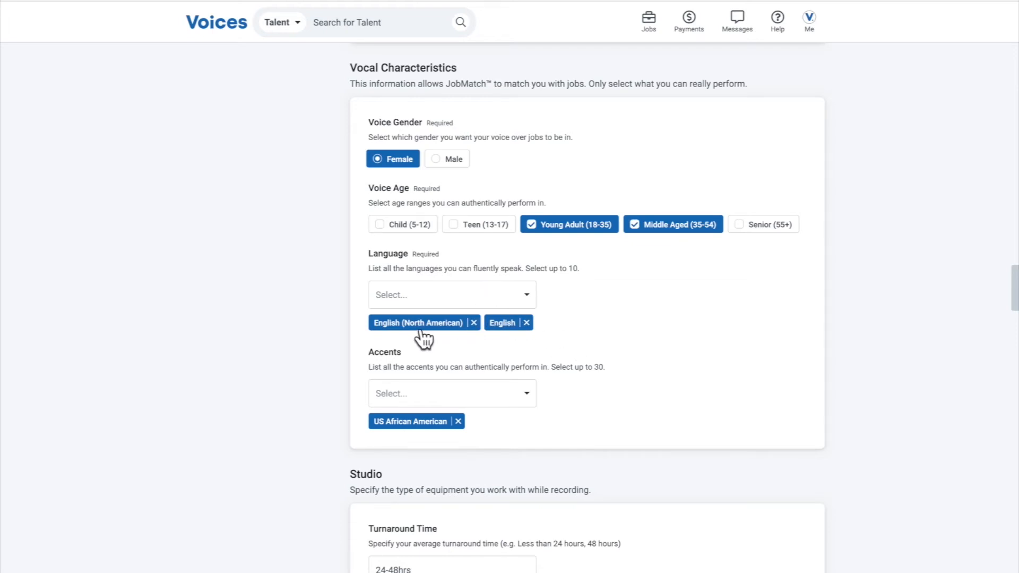
# Examine the accents offered in the Accents list, including the regional England accents, and close the list
pyautogui.scroll(-1, 423, 339)
pyautogui.click(493, 353)
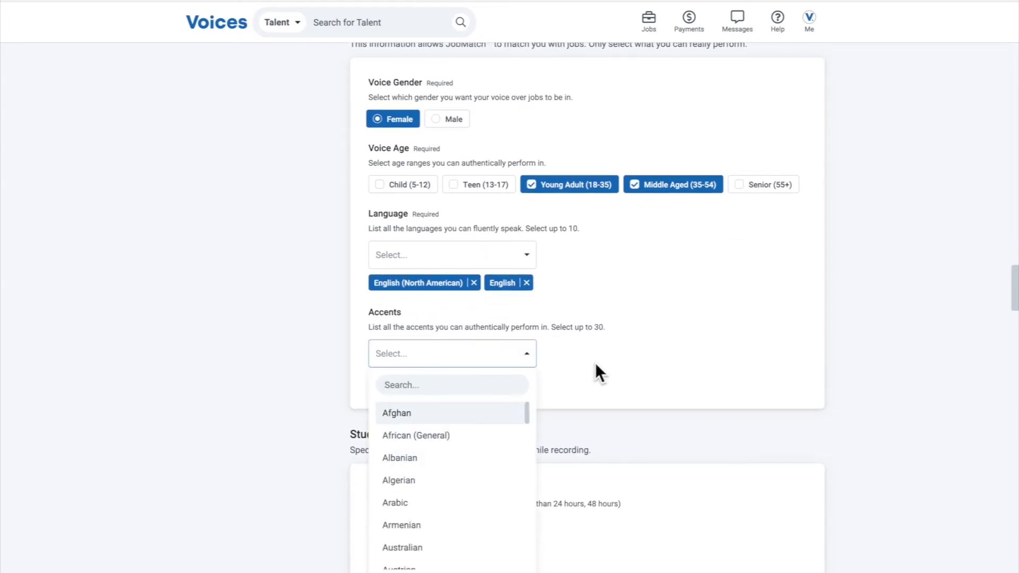
pyautogui.scroll(-1, 595, 366)
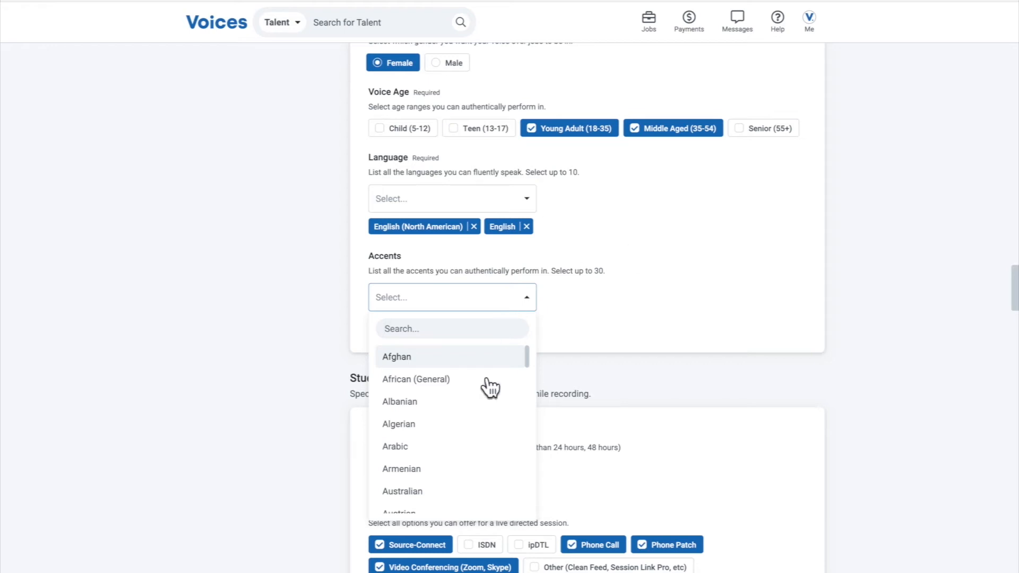
pyautogui.scroll(-4, 480, 402)
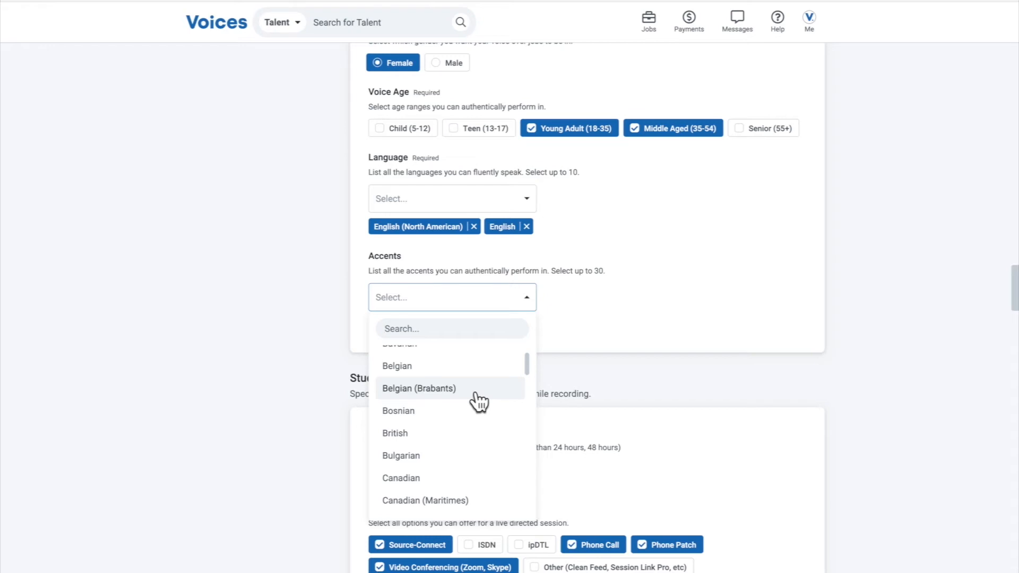
pyautogui.scroll(-5, 479, 402)
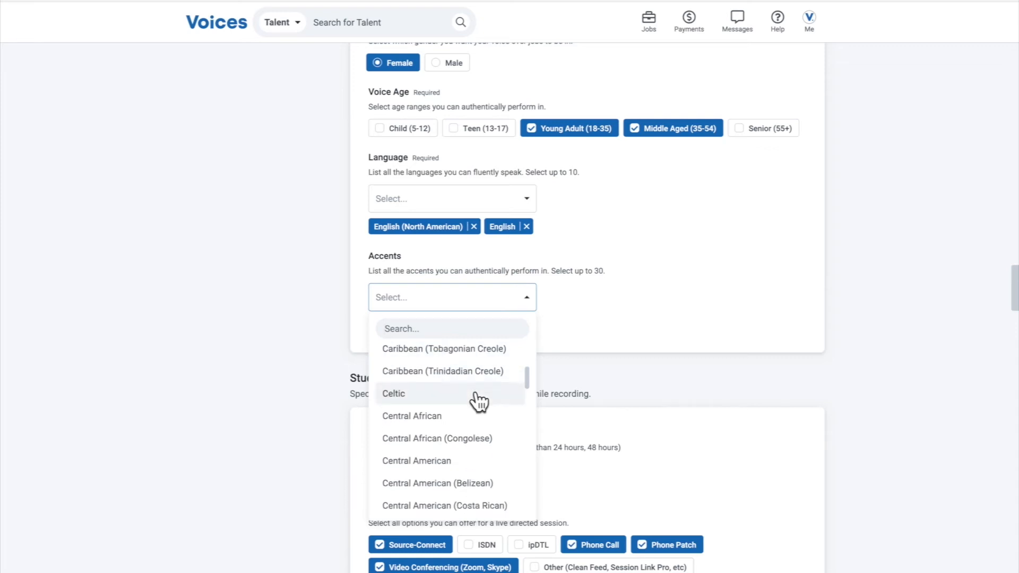
pyautogui.scroll(-4, 479, 401)
pyautogui.scroll(-4, 479, 401)
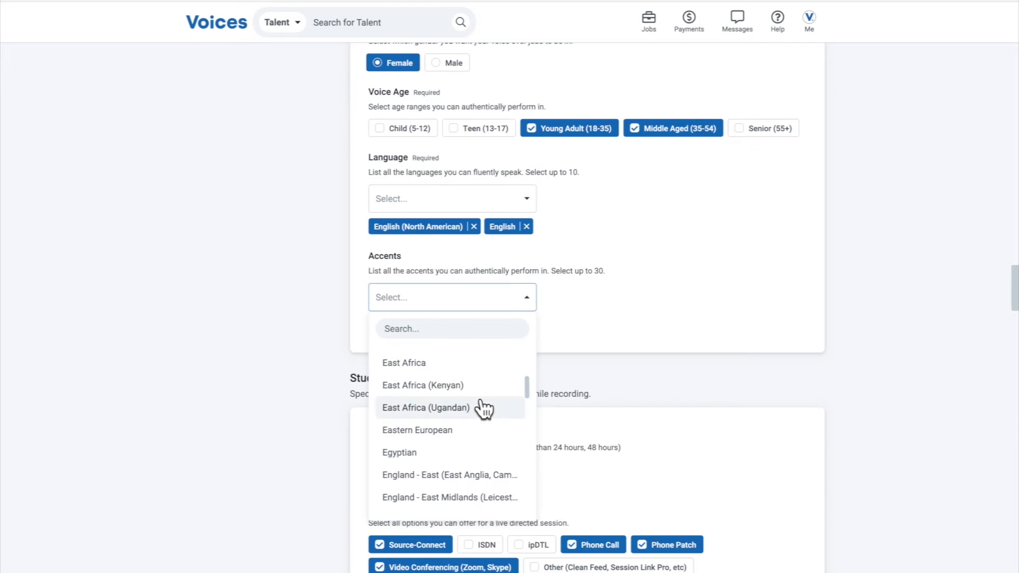
pyautogui.scroll(-8, 483, 408)
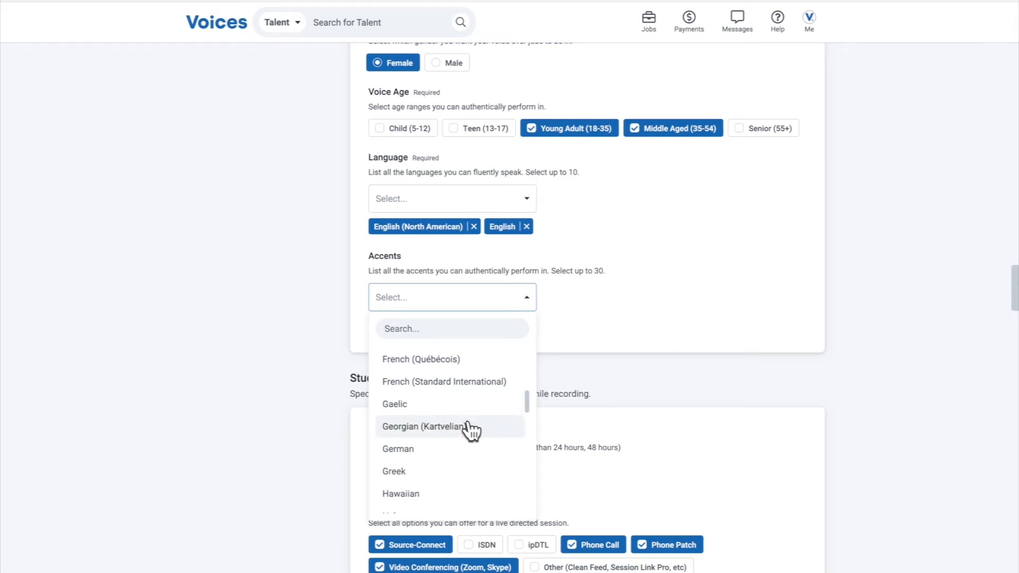
pyautogui.scroll(4, 470, 430)
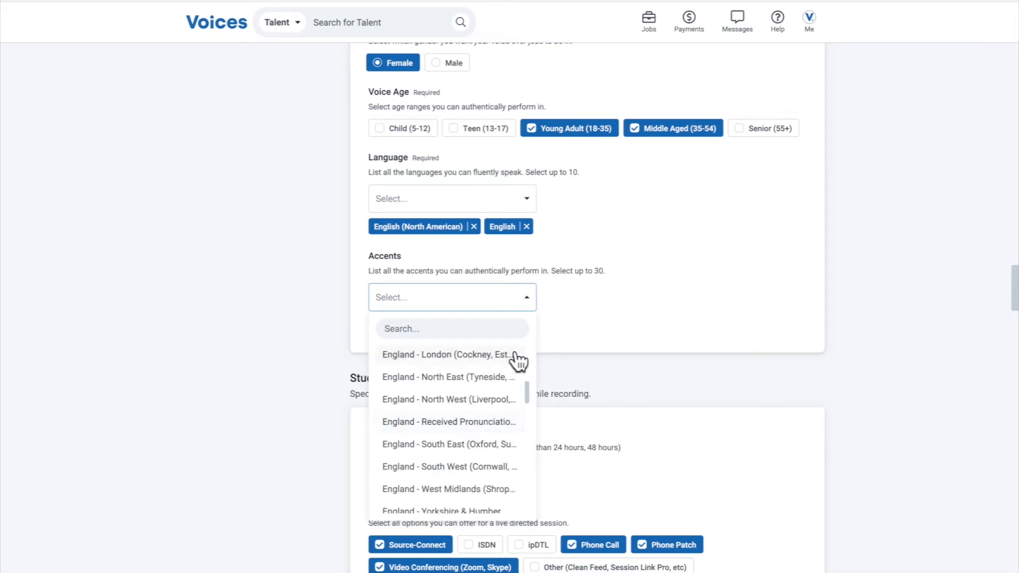
pyautogui.click(566, 270)
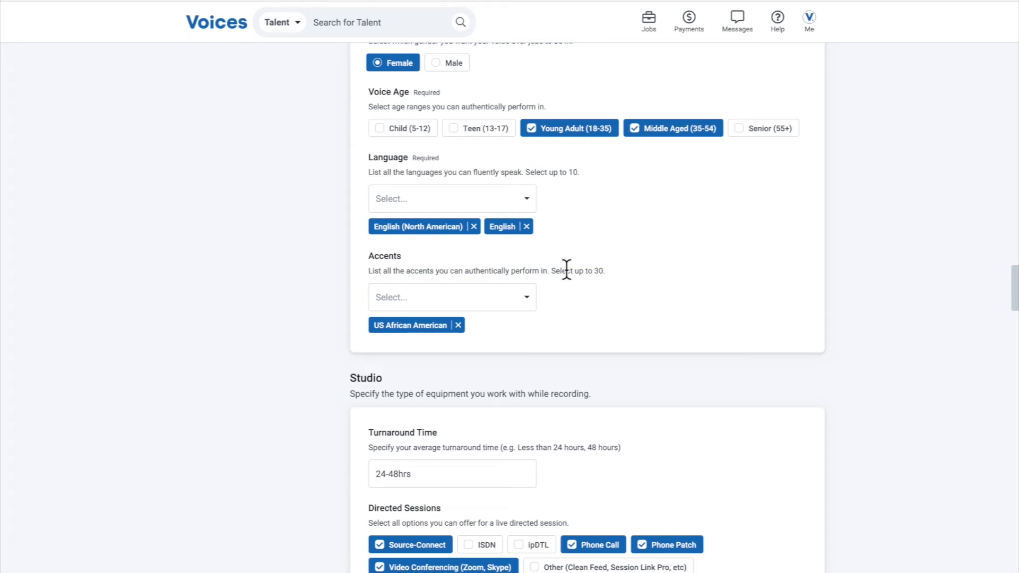
pyautogui.click(520, 295)
# Examine the Studio section's Turnaround Time entry and its Directed Sessions options
pyautogui.scroll(-8, 606, 317)
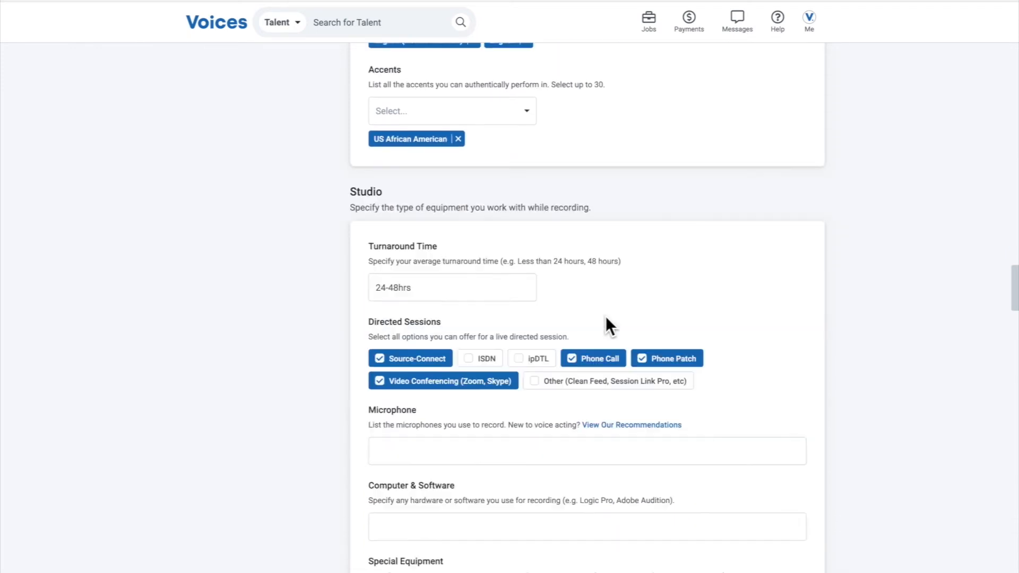
pyautogui.scroll(4, 509, 271)
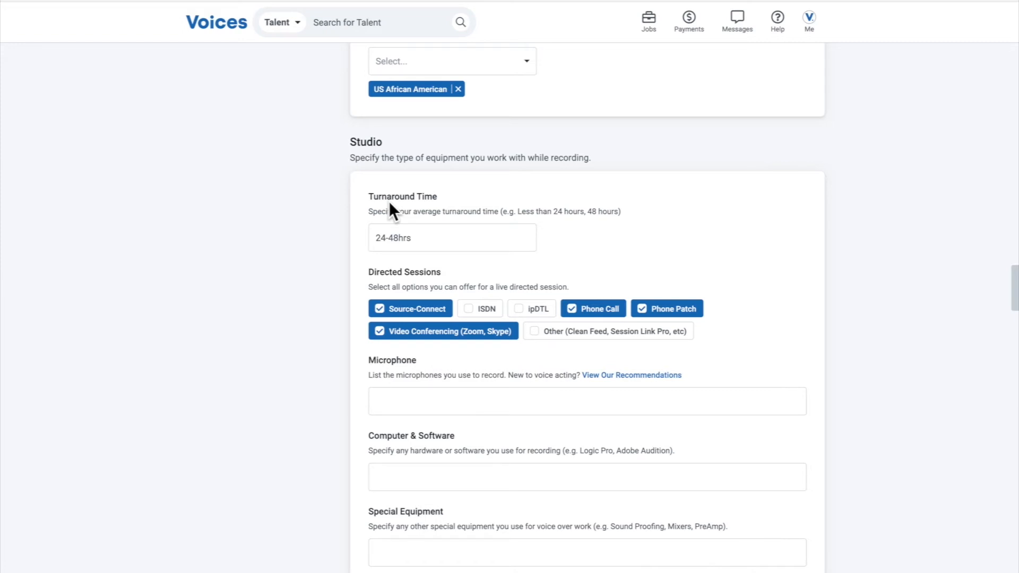
pyautogui.click(429, 242)
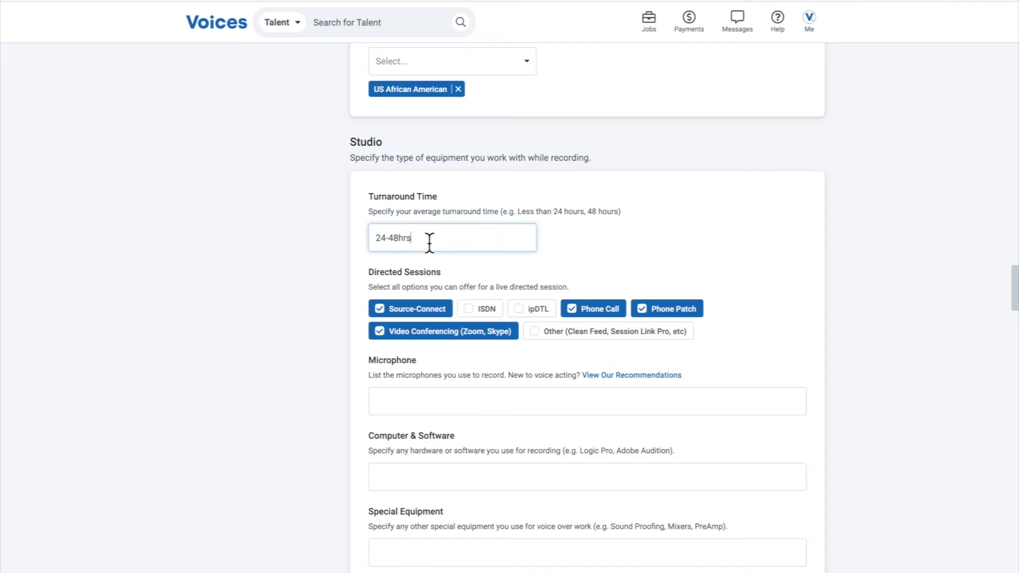
pyautogui.moveTo(430, 242); pyautogui.dragTo(372, 237)
pyautogui.scroll(-1, 638, 248)
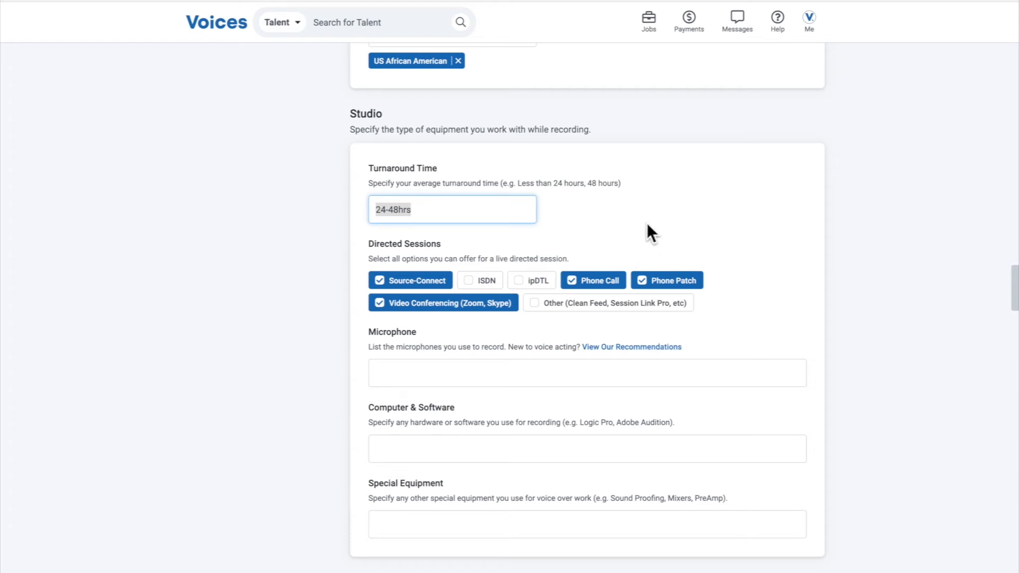
# Examine the Studio section's Microphone, Computer & Software and Special Equipment fields and their guidance text
pyautogui.scroll(-2, 564, 242)
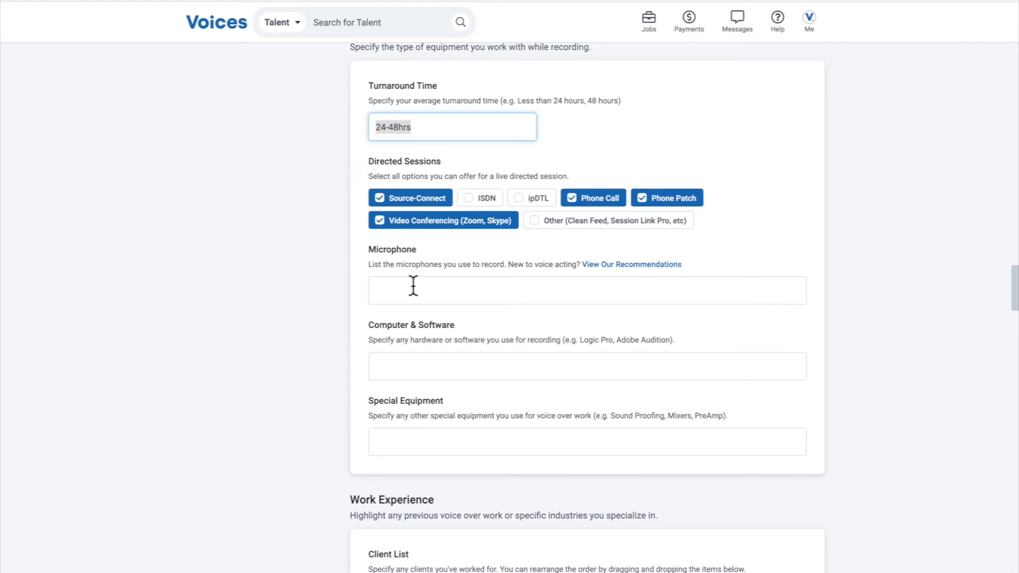
pyautogui.click(464, 298)
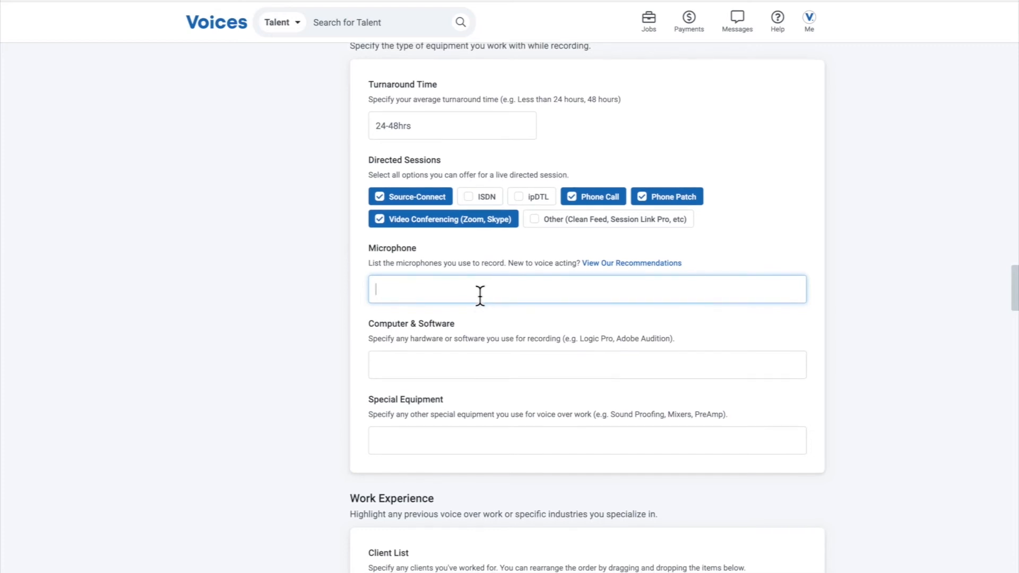
pyautogui.scroll(-1, 480, 296)
pyautogui.click(466, 351)
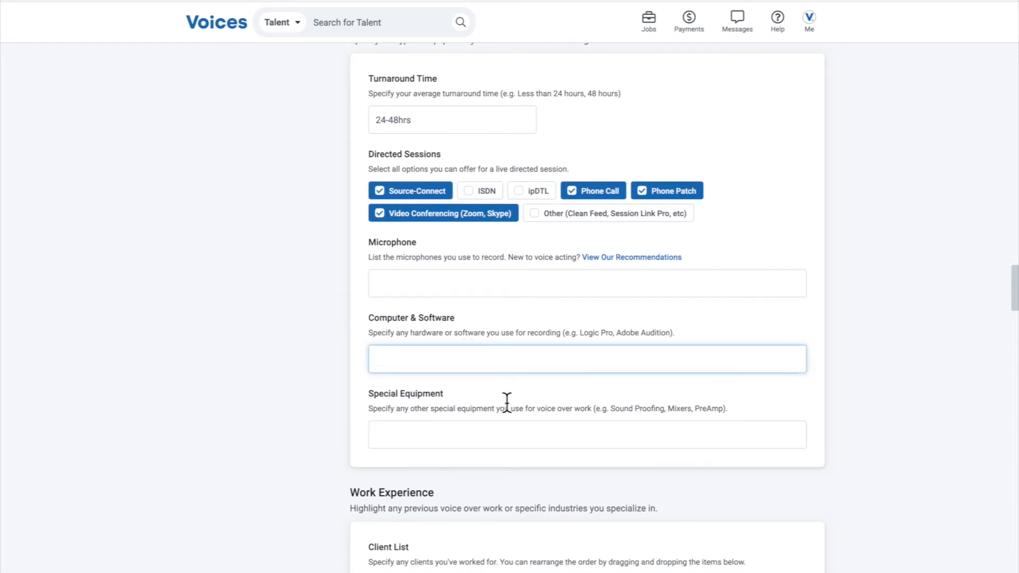
pyautogui.click(513, 432)
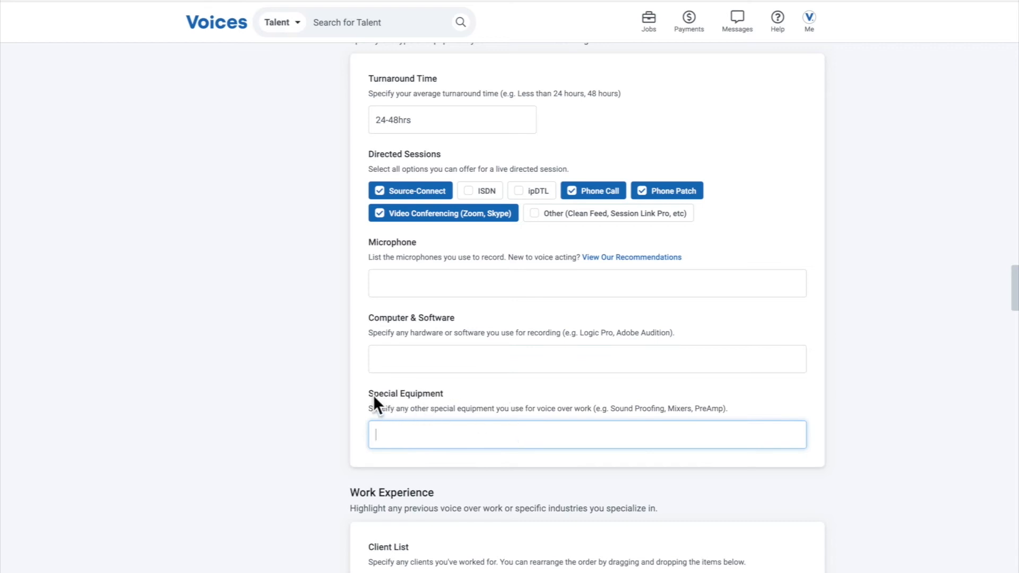
pyautogui.moveTo(369, 393); pyautogui.dragTo(742, 419)
pyautogui.click(744, 407)
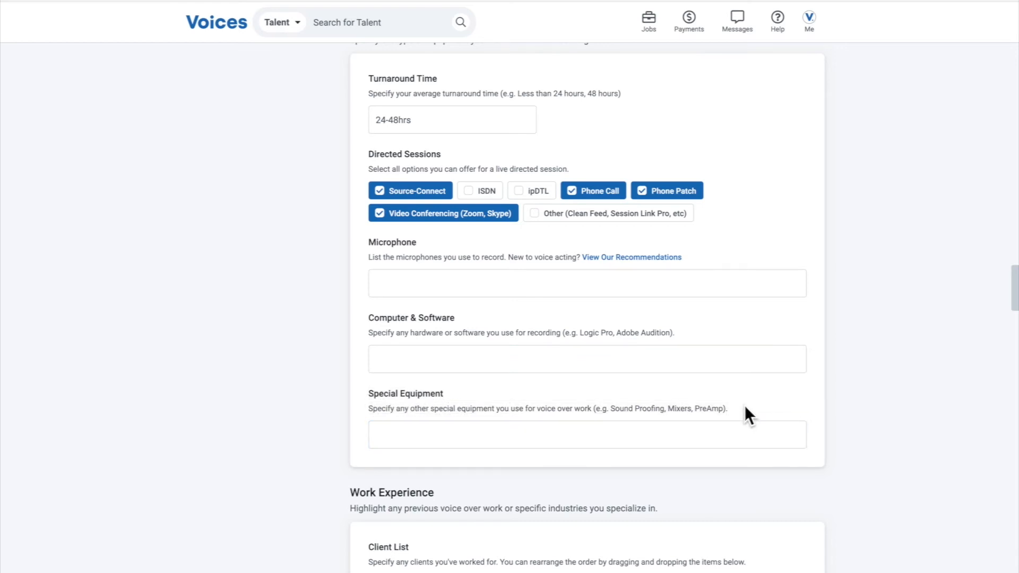
pyautogui.scroll(-2, 744, 404)
pyautogui.click(726, 352)
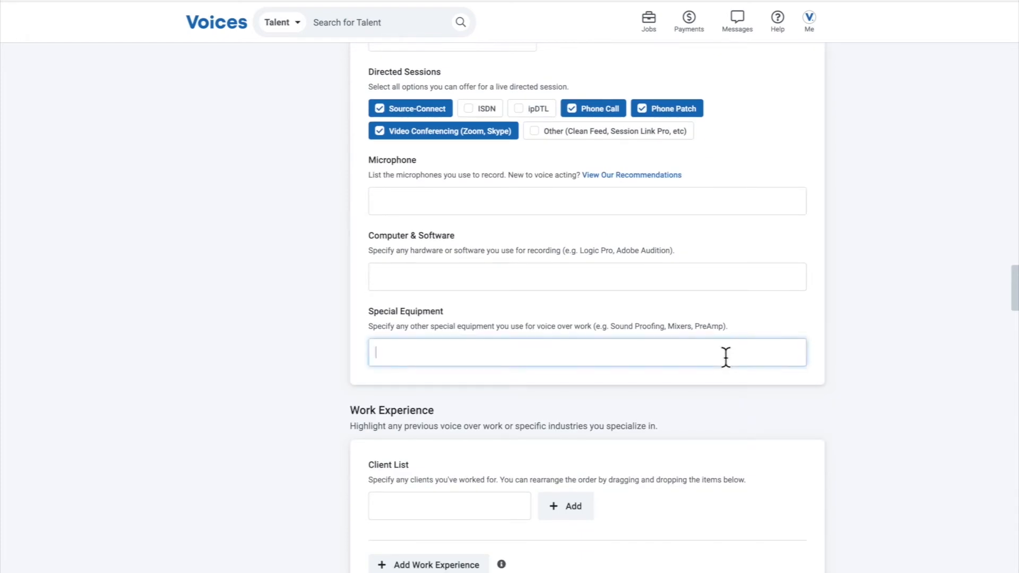
pyautogui.click(667, 279)
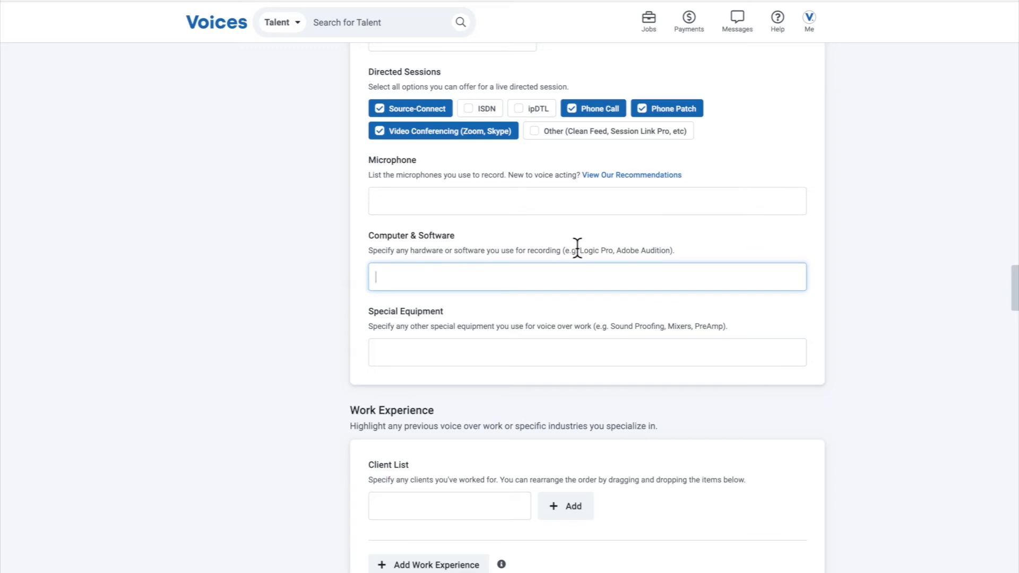
# Review the Work Experience and Testimonial sections and open a blank work experience entry
pyautogui.scroll(-2, 575, 277)
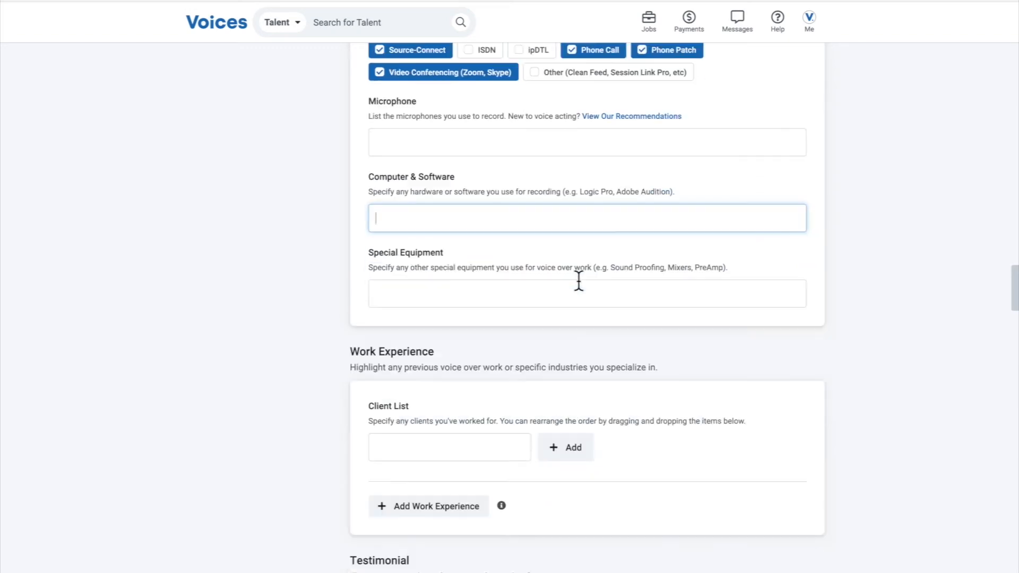
pyautogui.scroll(-3, 499, 272)
pyautogui.scroll(-1, 393, 235)
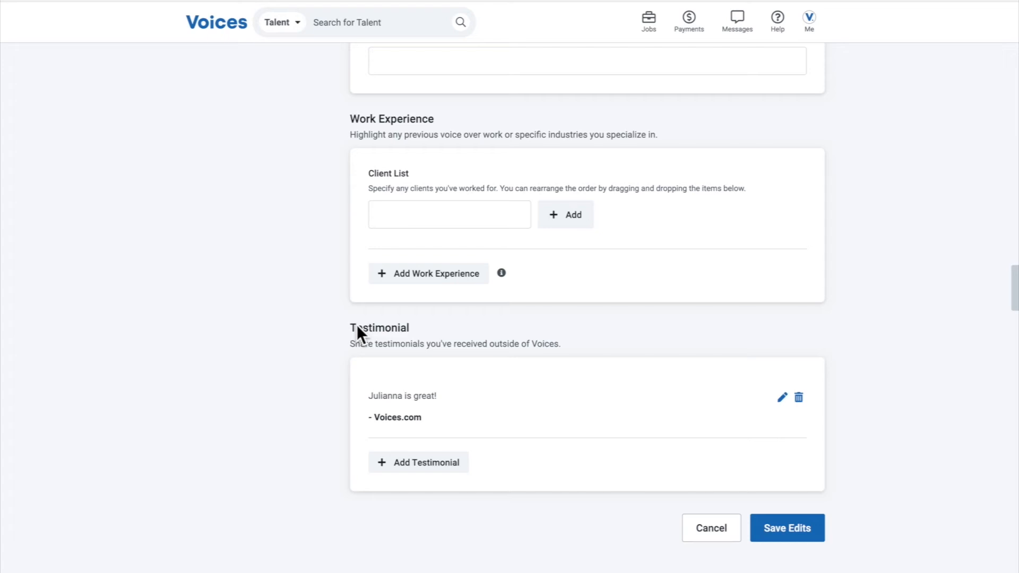
pyautogui.click(399, 274)
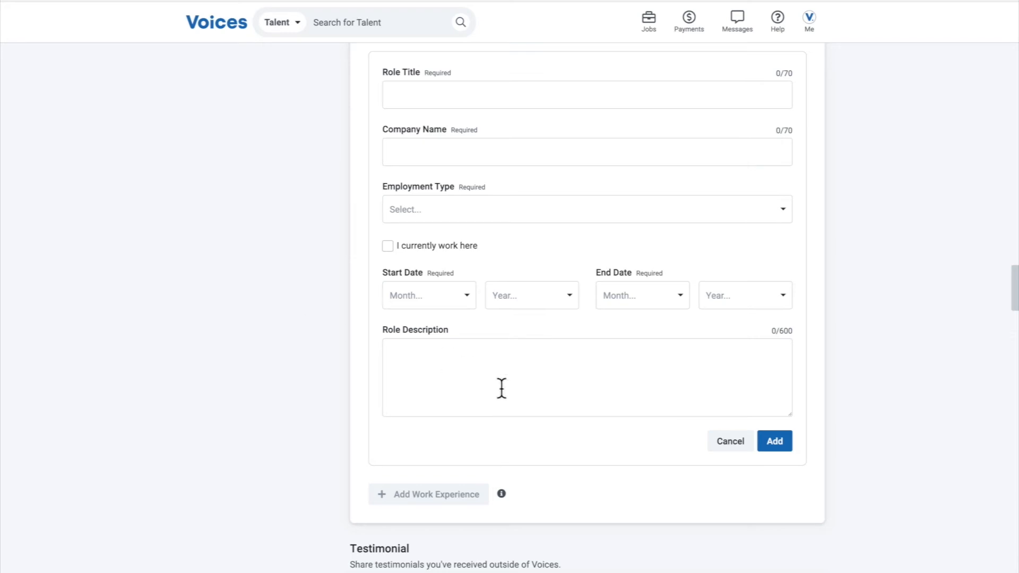
# Discard the blank work experience entry and open a blank testimonial entry to examine its Testimonial and Company Name fields
pyautogui.click(731, 441)
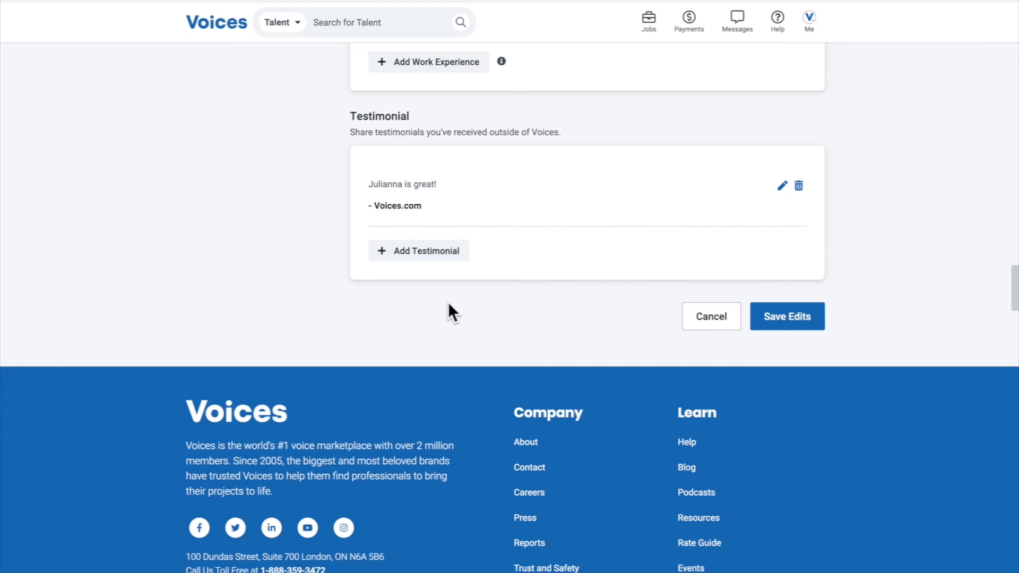
pyautogui.scroll(3, 451, 313)
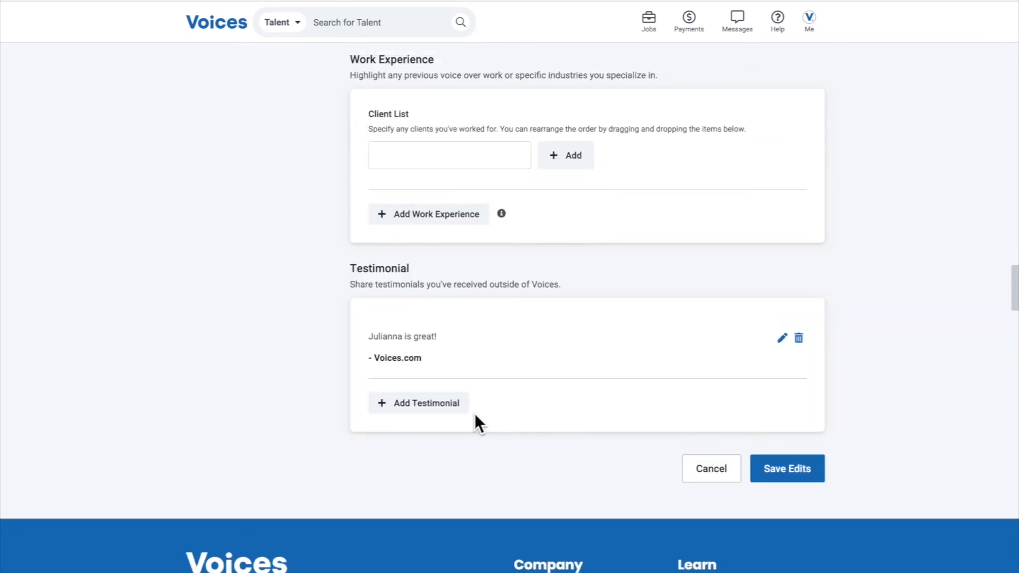
pyautogui.click(383, 403)
pyautogui.scroll(-1, 372, 319)
pyautogui.click(435, 112)
pyautogui.click(470, 166)
pyautogui.click(401, 108)
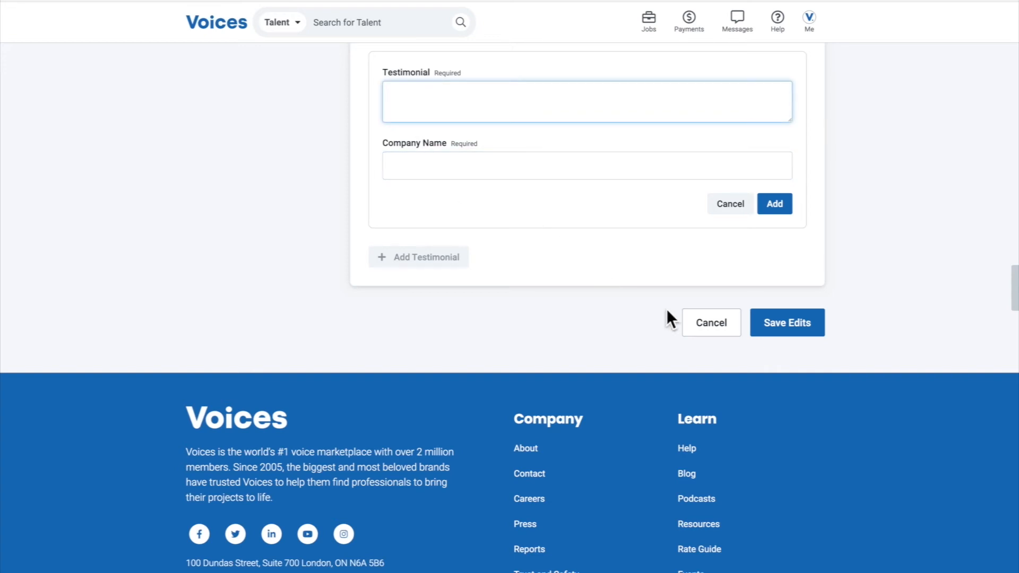
# Go to the Voice Over service's demo samples and open "Education - High Energy Presenter - Tech" for editing
pyautogui.scroll(10, 610, 300)
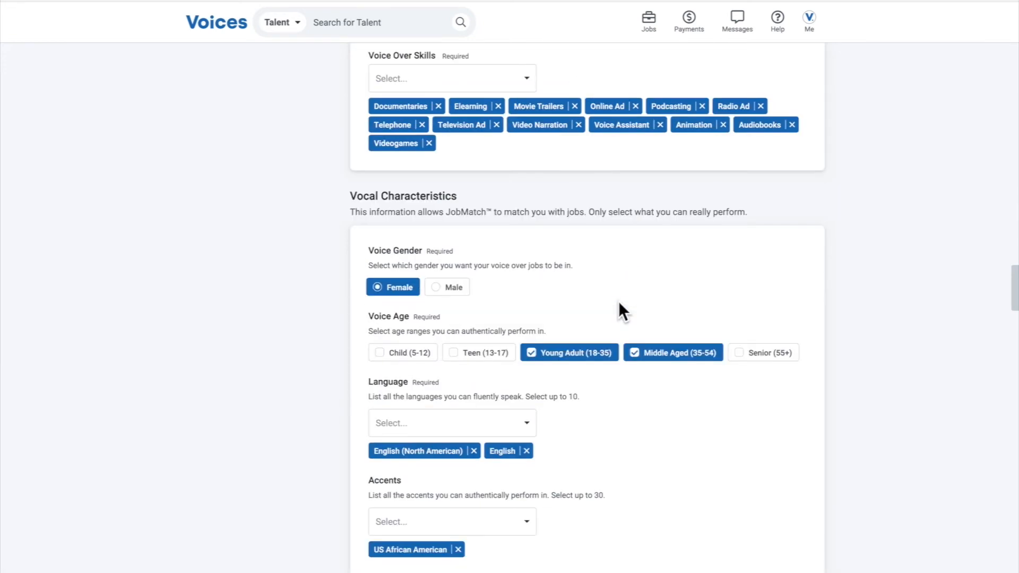
pyautogui.scroll(8, 619, 300)
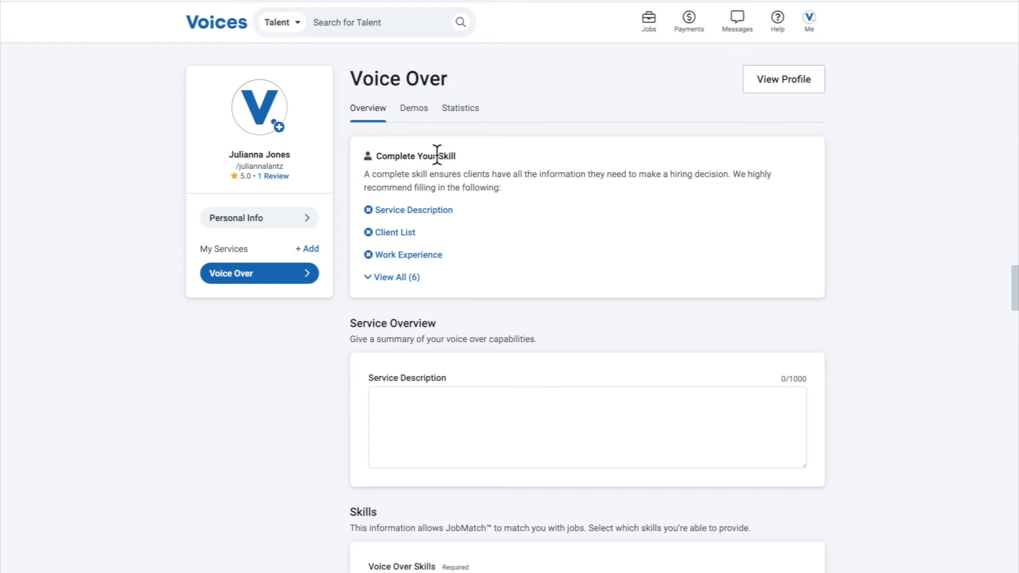
pyautogui.click(421, 118)
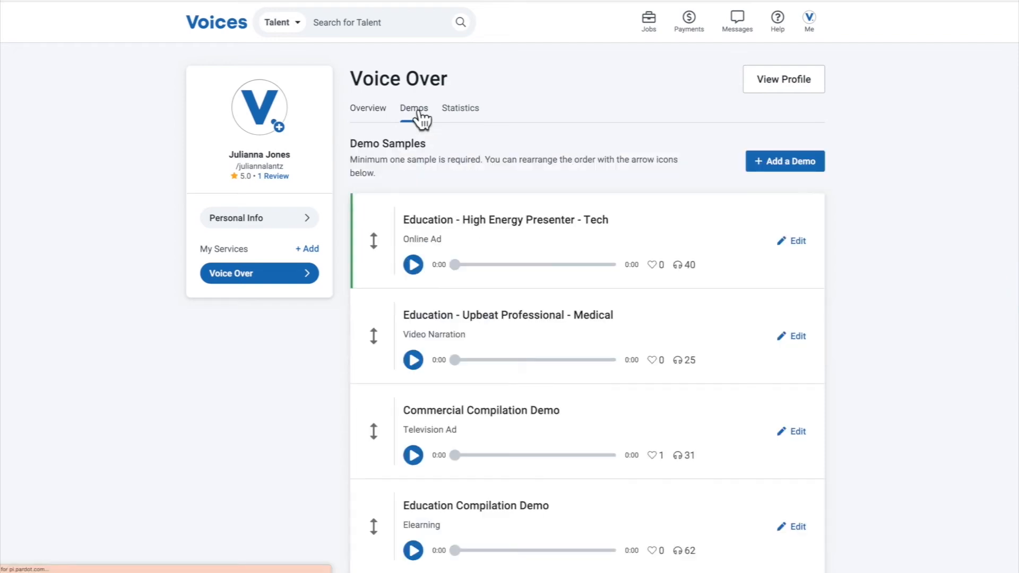
pyautogui.scroll(-2, 619, 178)
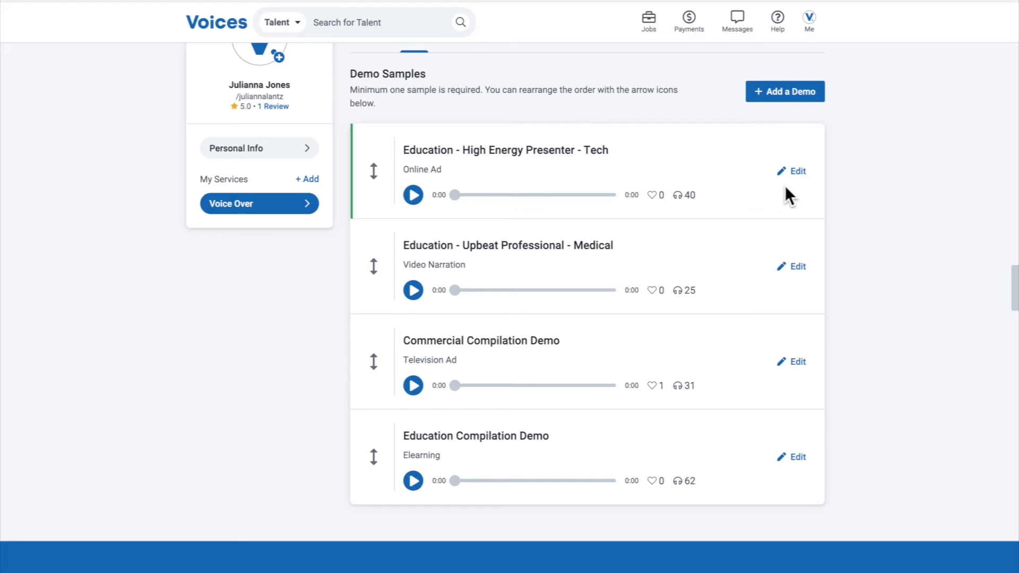
pyautogui.click(794, 174)
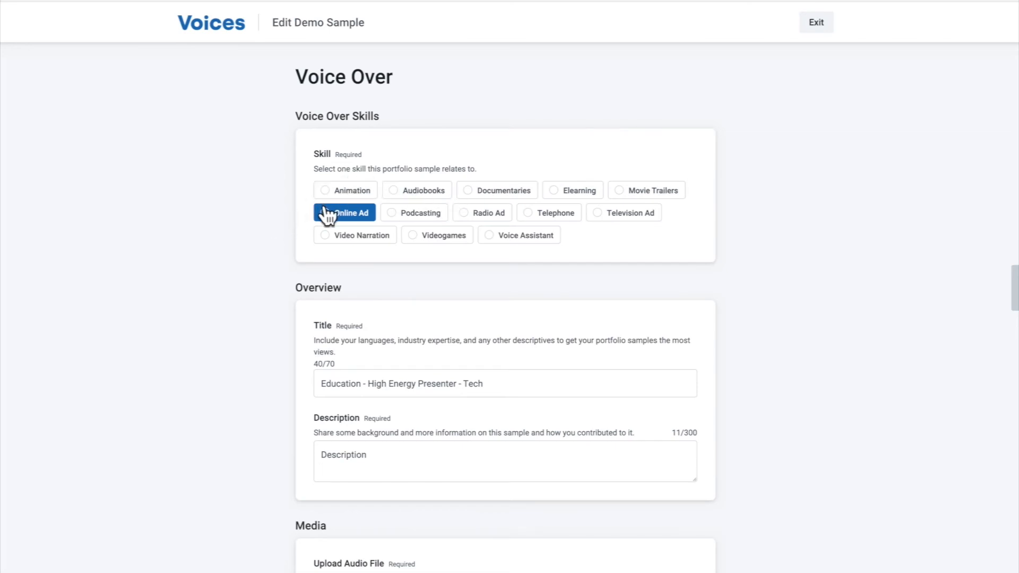
# Examine the demo sample's Skill options and its Title field with the naming guidance
pyautogui.scroll(-1, 395, 251)
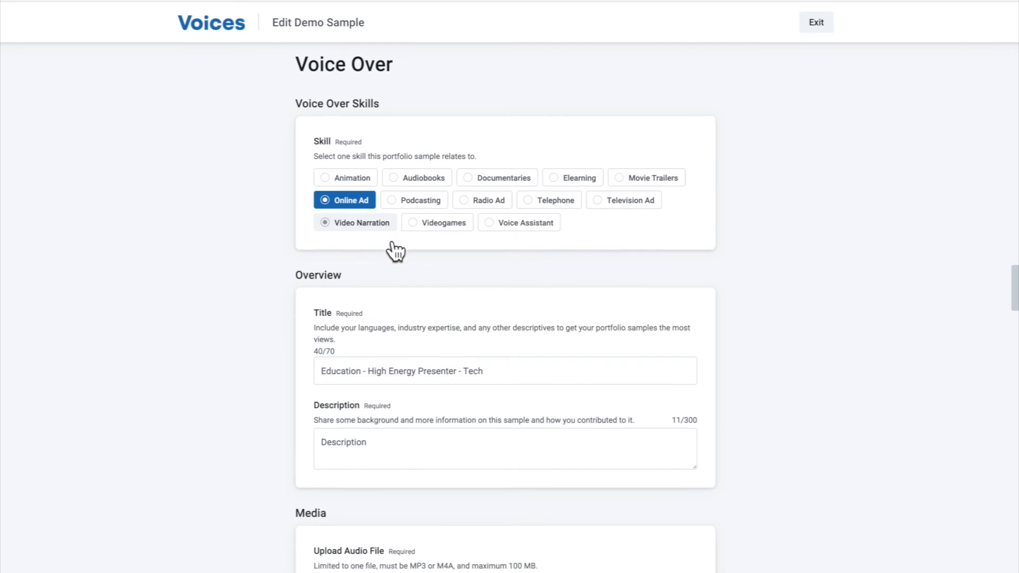
pyautogui.scroll(-2, 396, 251)
pyautogui.moveTo(496, 262); pyautogui.dragTo(314, 256)
pyautogui.click(502, 263)
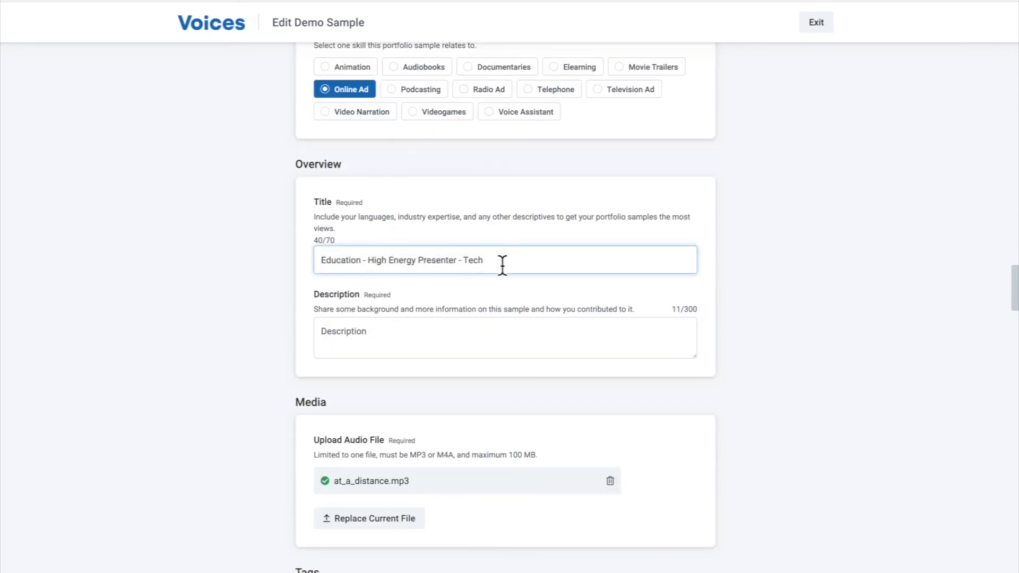
# Examine the demo sample's Description field, including its existing text and character limit
pyautogui.scroll(-1, 500, 262)
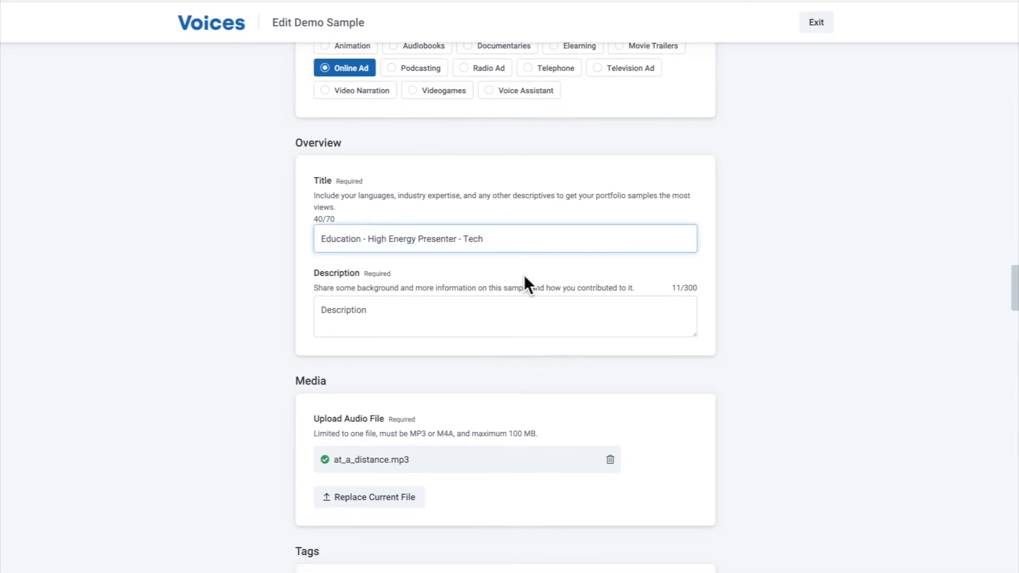
pyautogui.click(488, 309)
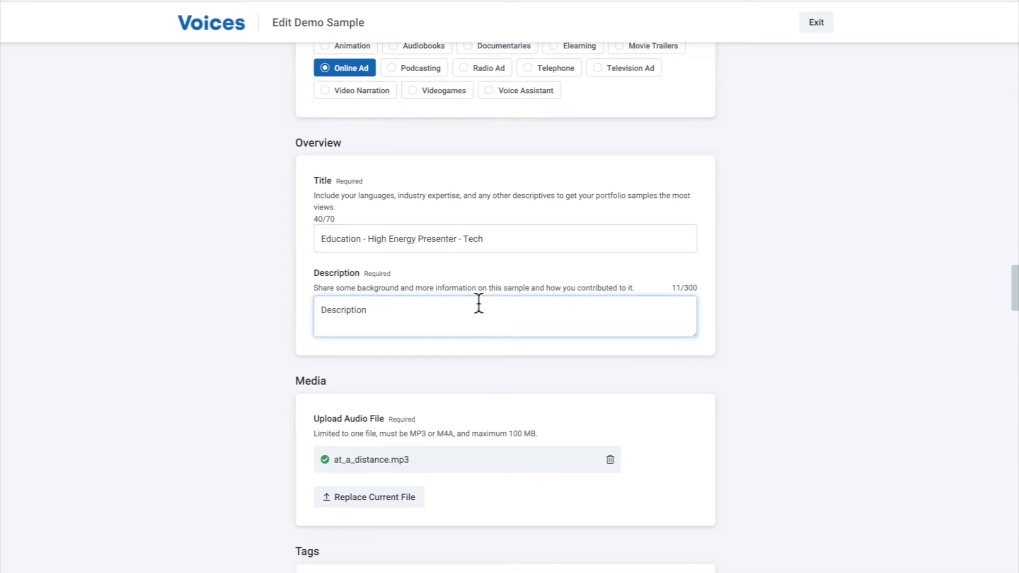
pyautogui.moveTo(437, 310); pyautogui.dragTo(332, 294)
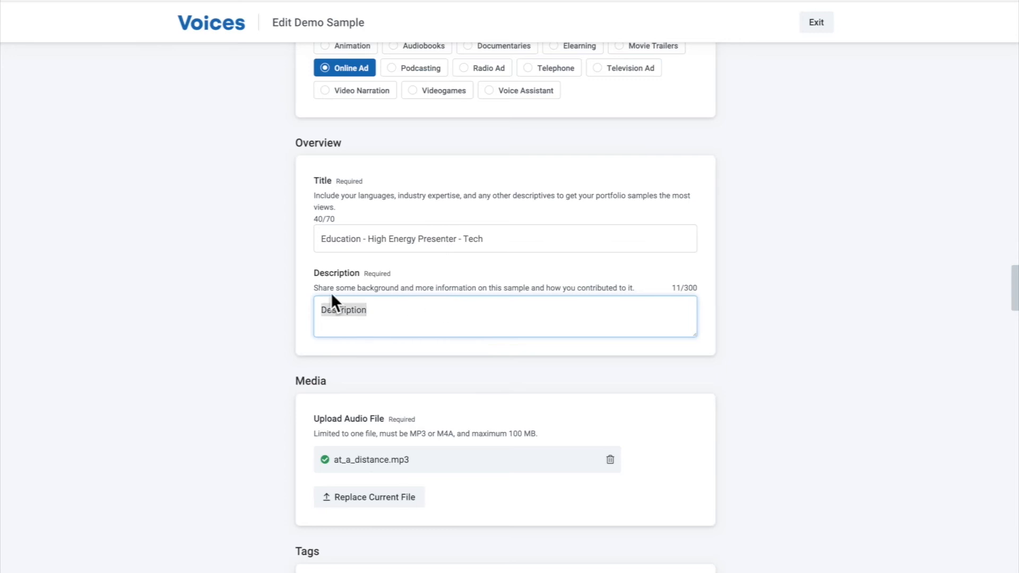
pyautogui.click(429, 317)
pyautogui.moveTo(682, 288); pyautogui.dragTo(695, 290)
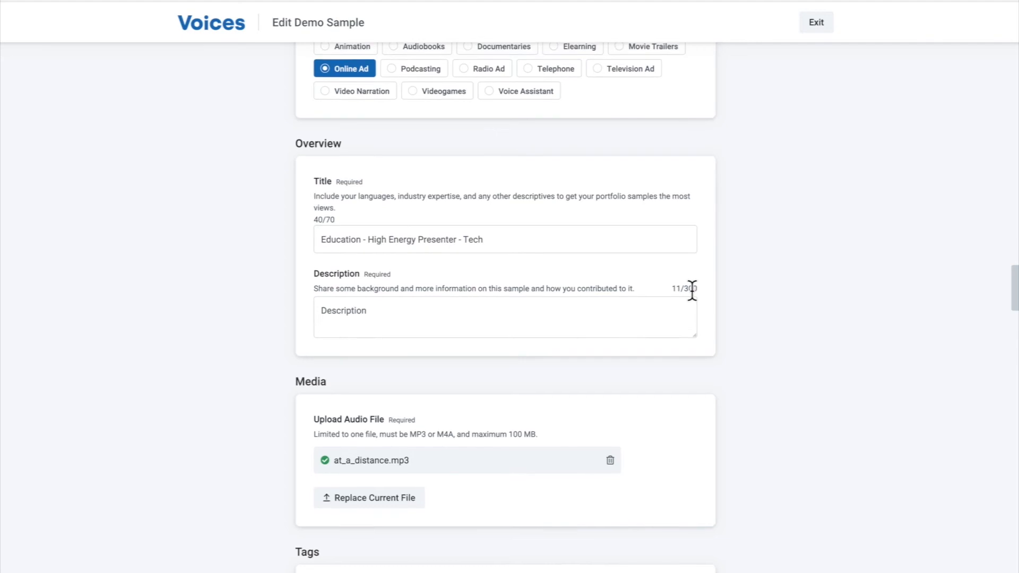
# Examine the Media section's uploaded audio file, its format requirements and the option to replace the file
pyautogui.scroll(3, 692, 290)
pyautogui.scroll(-3, 692, 289)
pyautogui.scroll(-4, 691, 290)
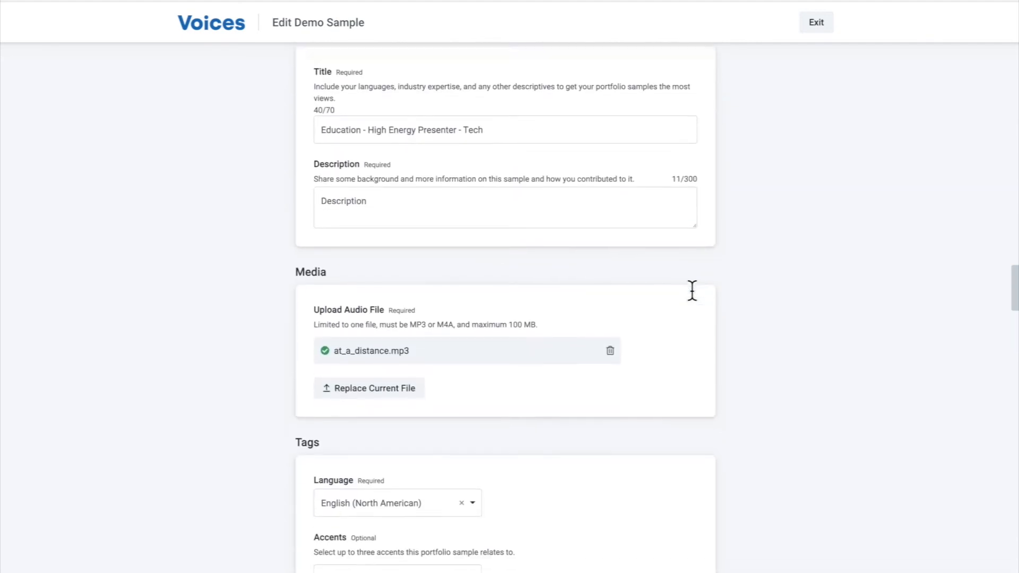
pyautogui.click(378, 261)
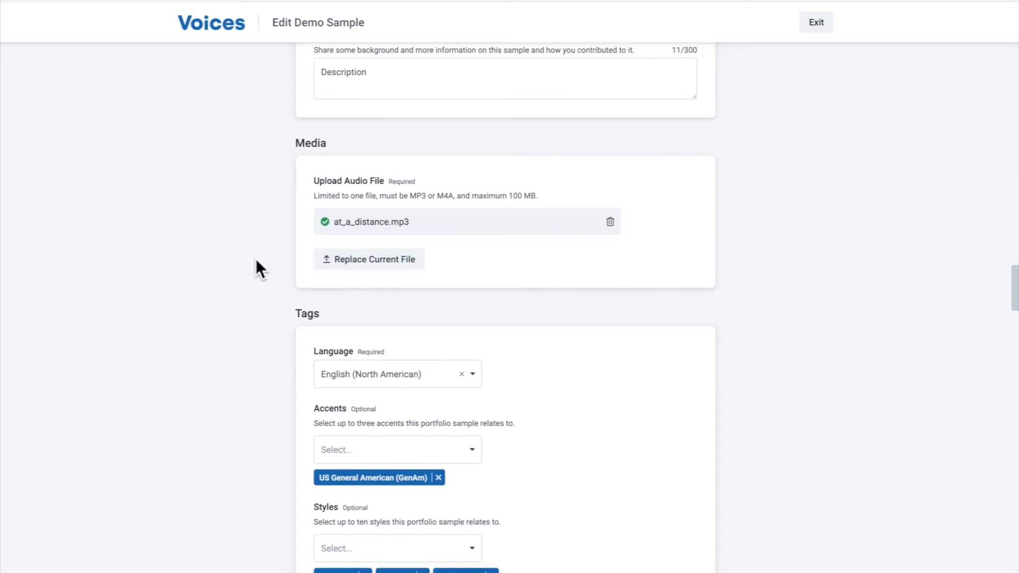
# Examine the demo sample's Tags section and the accents offered in its Accents list, leaving the selection as it is
pyautogui.scroll(-2, 256, 259)
pyautogui.scroll(-2, 256, 259)
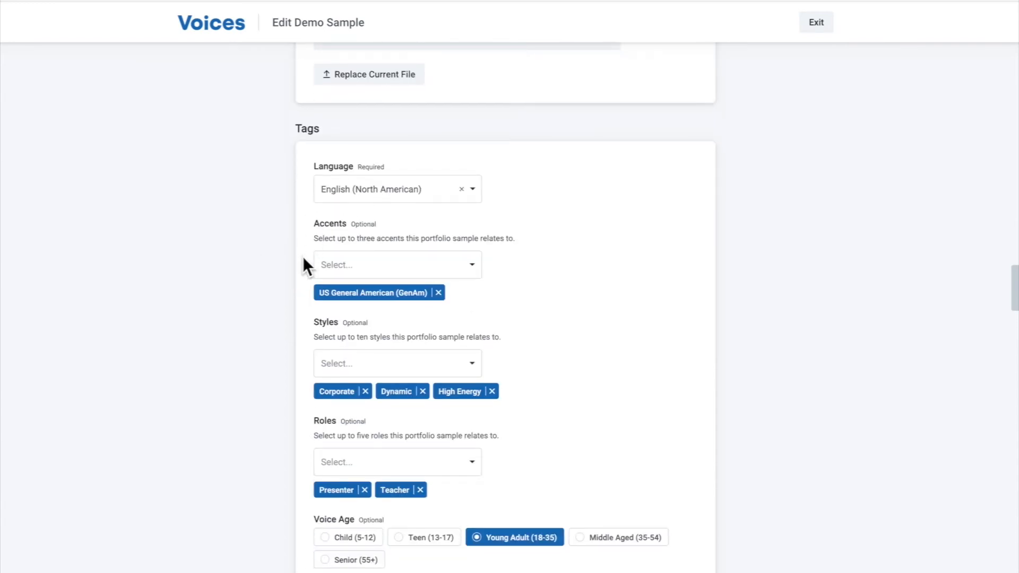
pyautogui.scroll(-1, 304, 258)
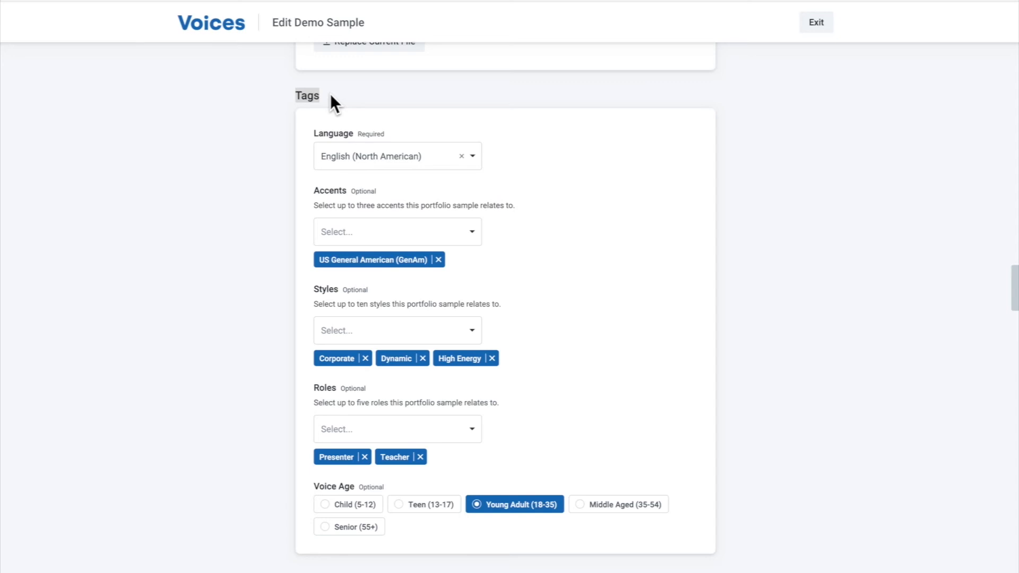
pyautogui.click(250, 197)
pyautogui.click(333, 232)
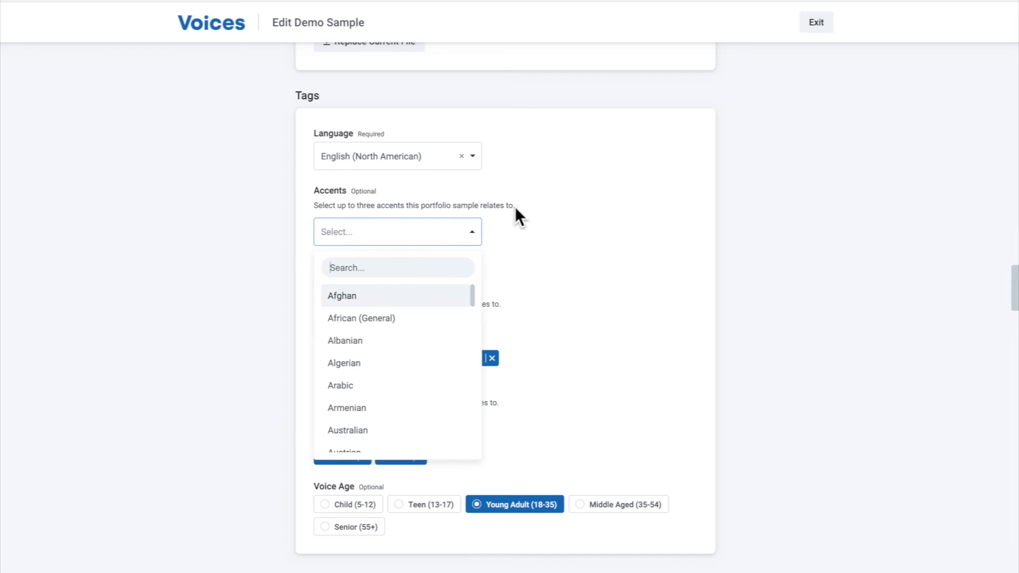
pyautogui.click(527, 215)
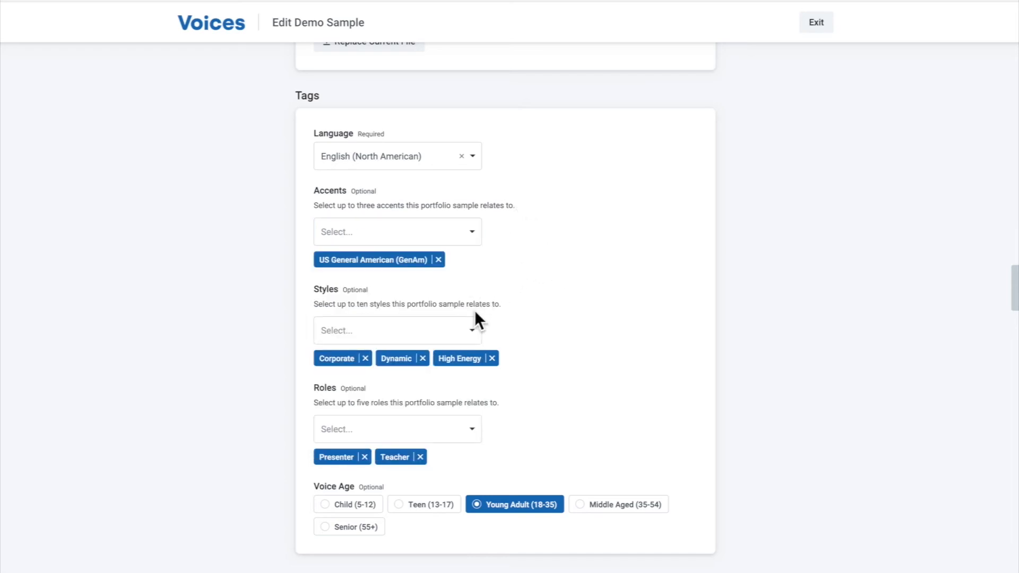
# Browse the styles offered in the Tags section's Styles list and close it without choosing any
pyautogui.click(472, 325)
pyautogui.scroll(-2, 545, 292)
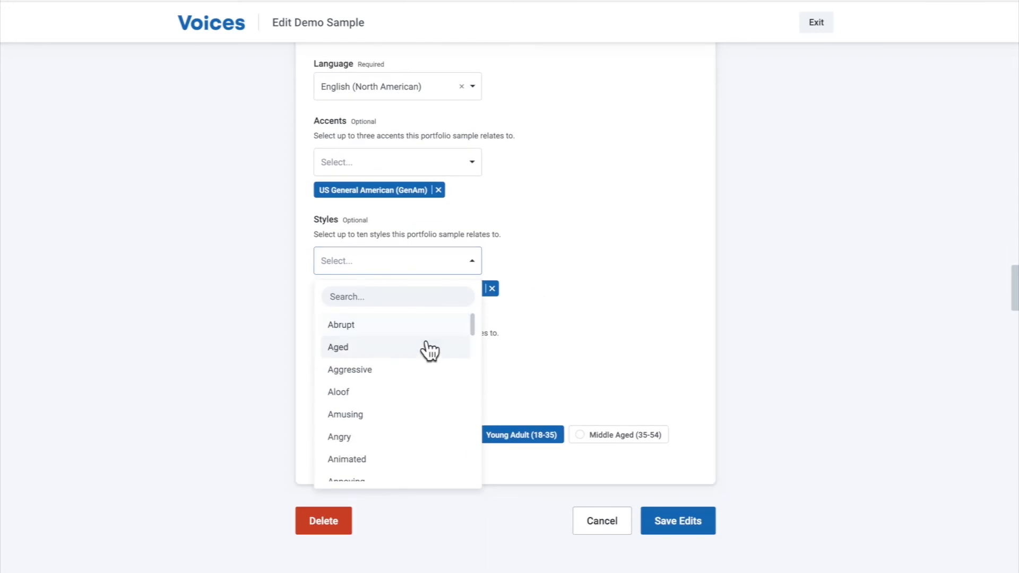
pyautogui.scroll(-10, 430, 350)
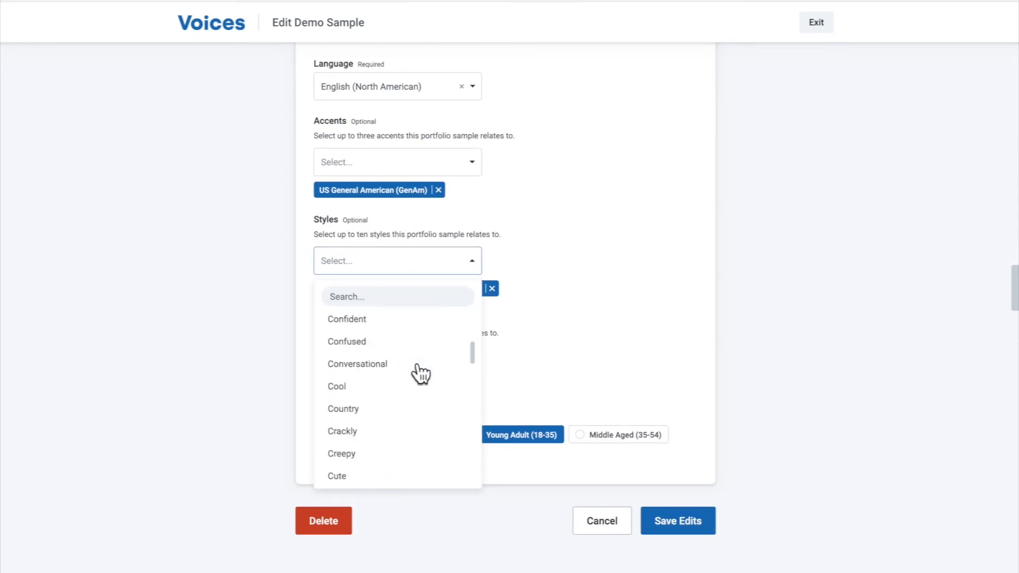
pyautogui.scroll(-5, 419, 371)
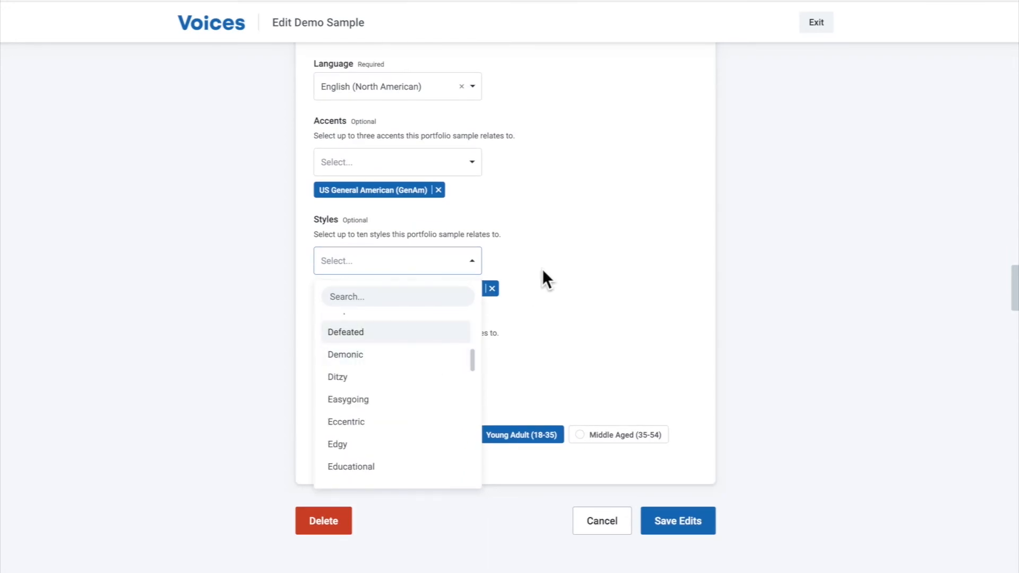
pyautogui.click(287, 265)
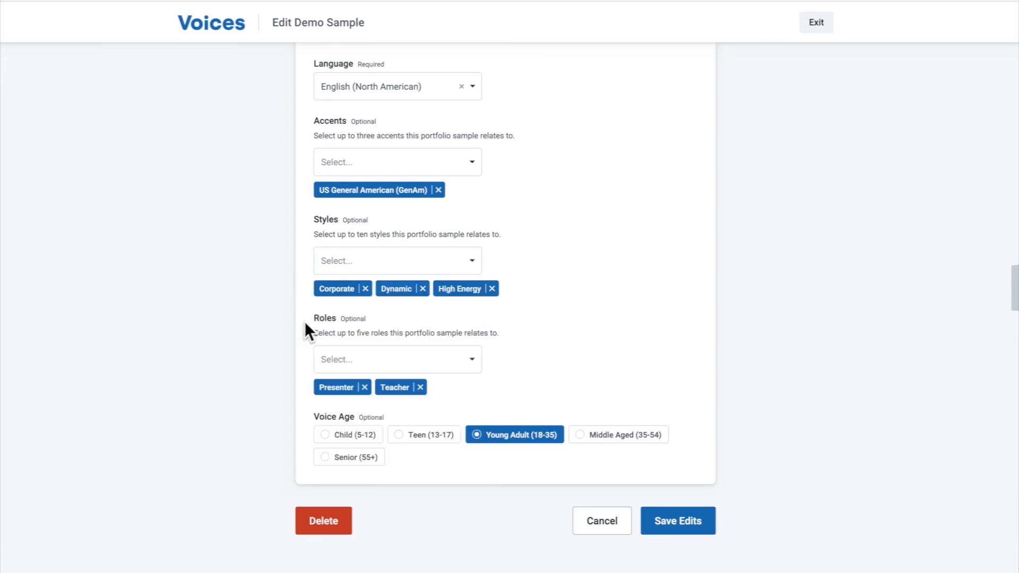
# Browse the Roles list without choosing any role and save the demo sample's edits
pyautogui.click(377, 361)
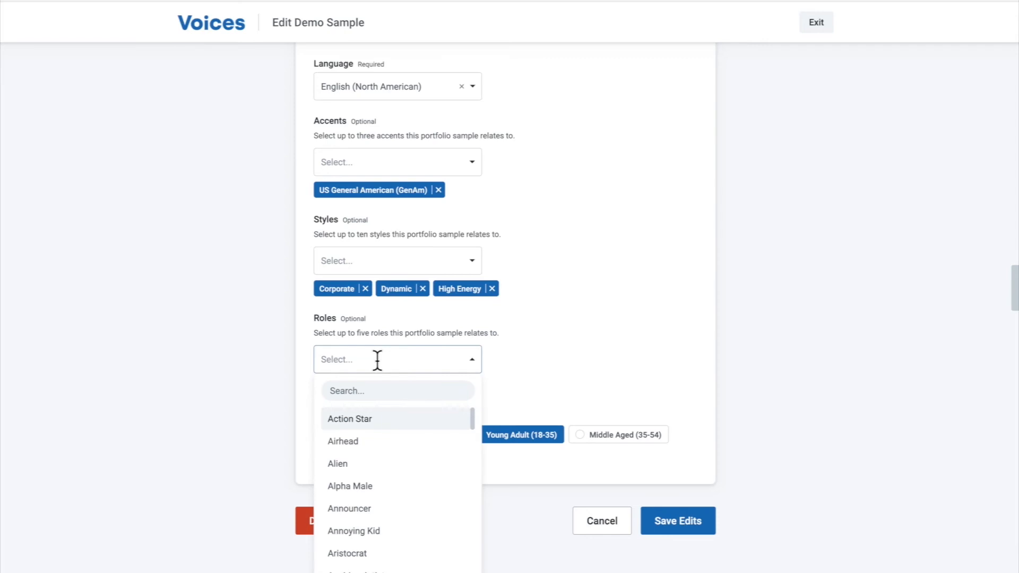
pyautogui.scroll(-8, 419, 449)
pyautogui.scroll(-2, 423, 456)
pyautogui.click(593, 335)
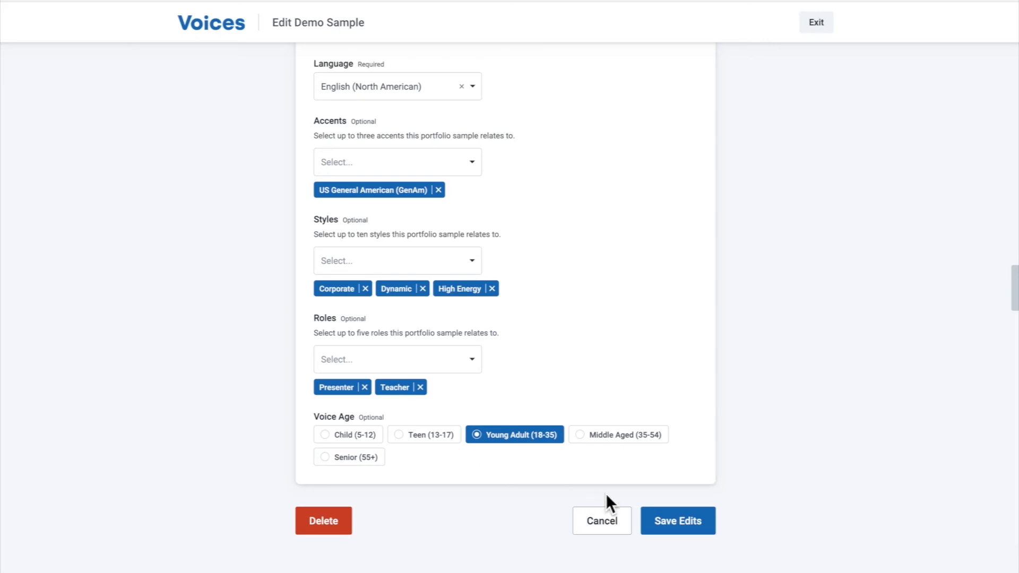
pyautogui.click(679, 515)
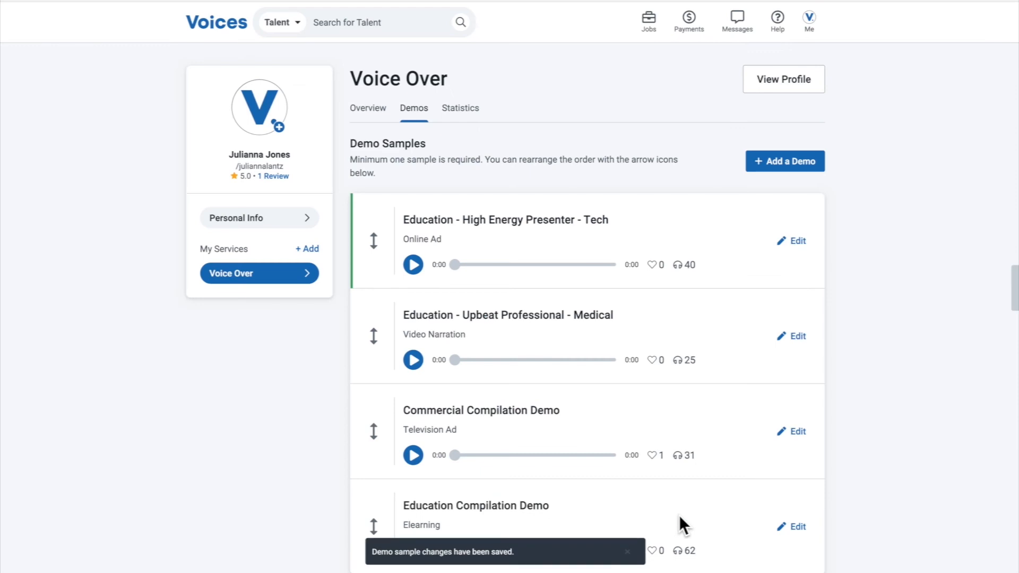
# Review the list of demo samples and open the Voice Over service's statistics
pyautogui.scroll(-2, 629, 339)
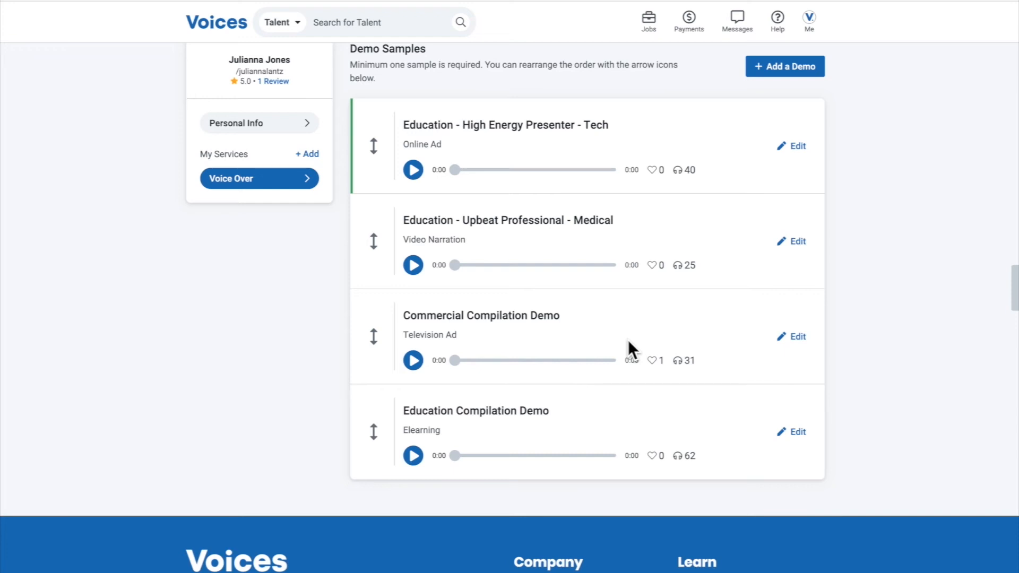
pyautogui.scroll(2, 605, 335)
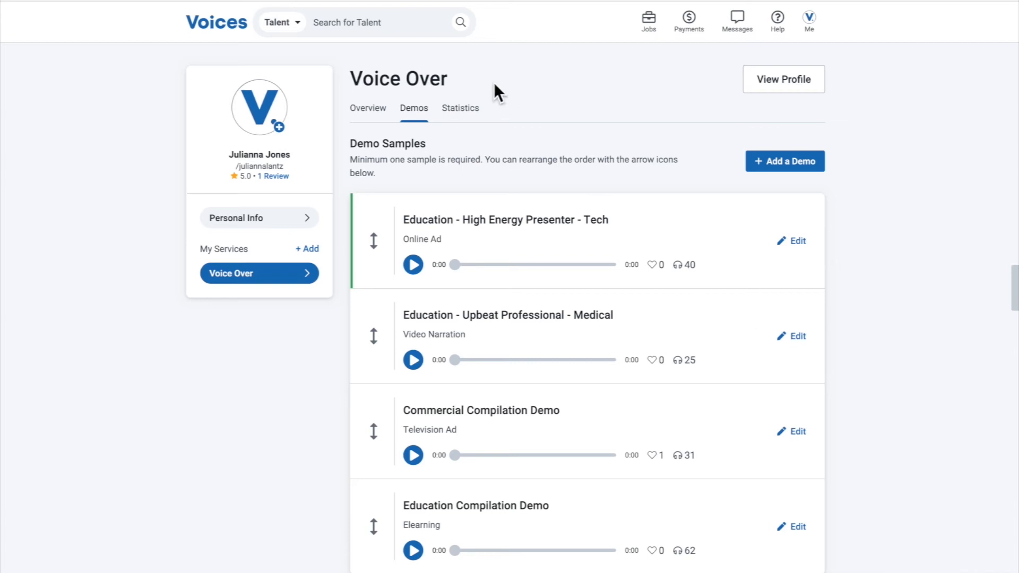
pyautogui.click(469, 117)
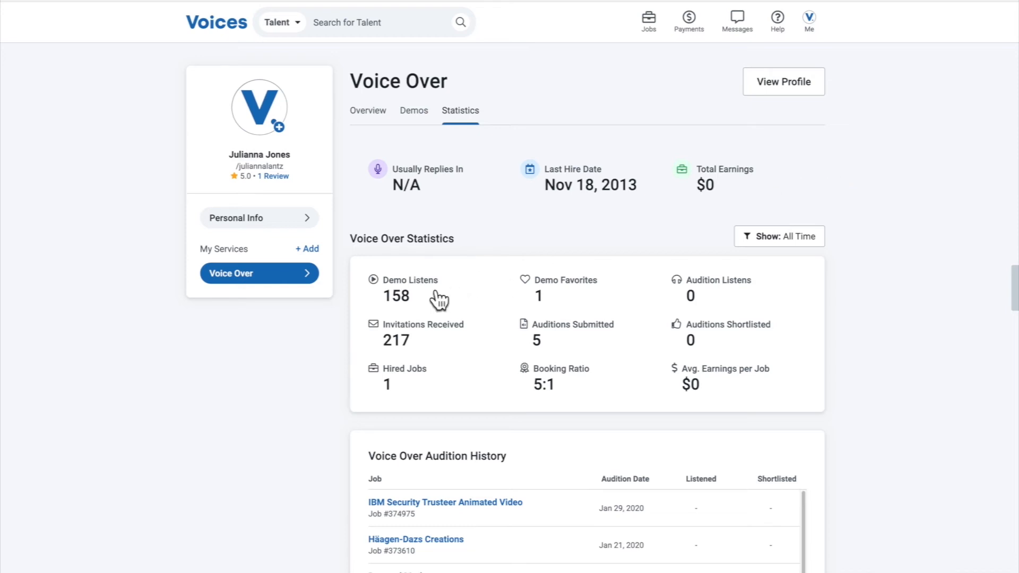
# Examine the explanations of Demo Favorites, Audition Listens and Invitations Received, and the Voice Over audition and demo histories
pyautogui.moveTo(539, 295)
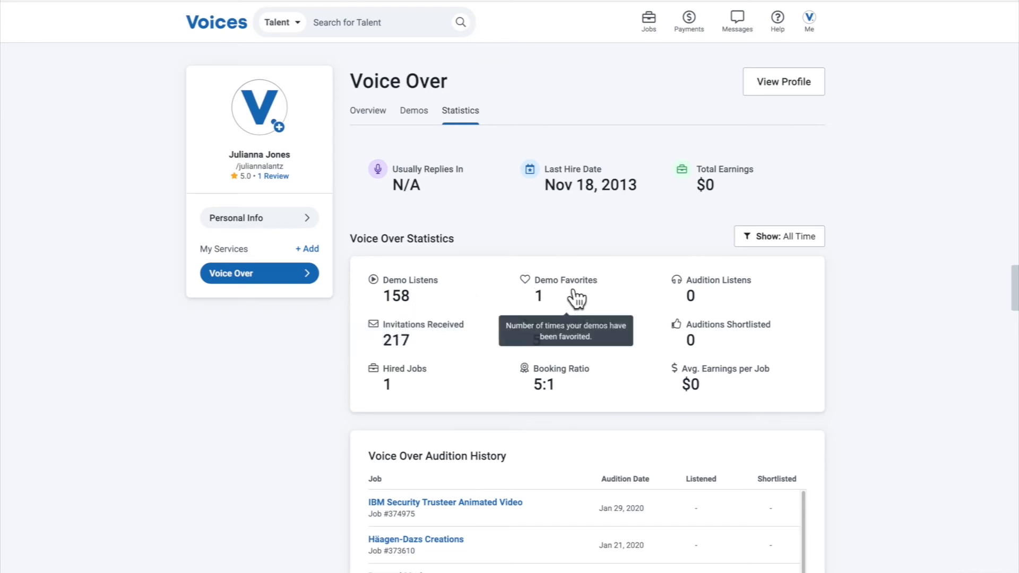
pyautogui.moveTo(691, 297)
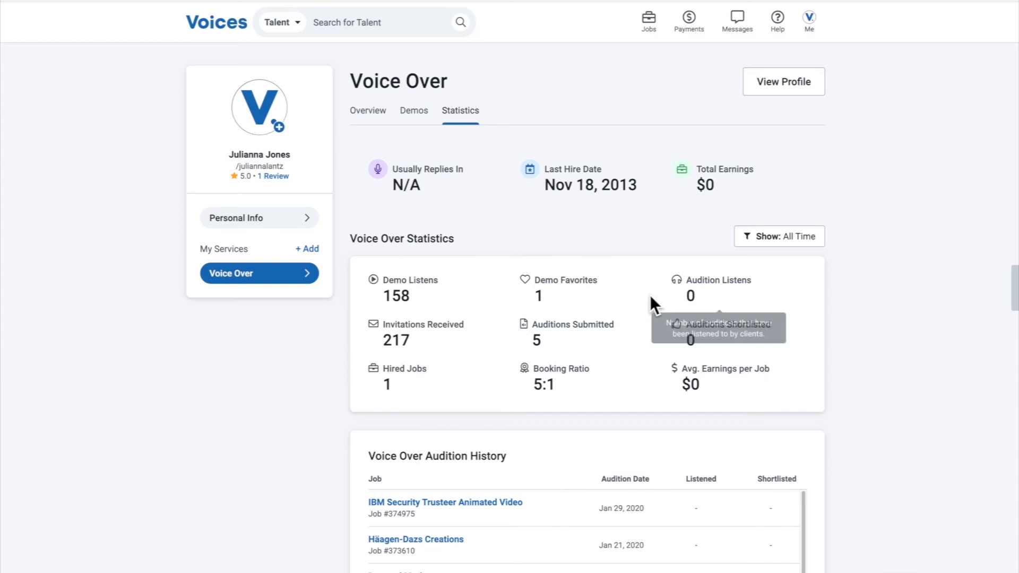
pyautogui.moveTo(404, 339)
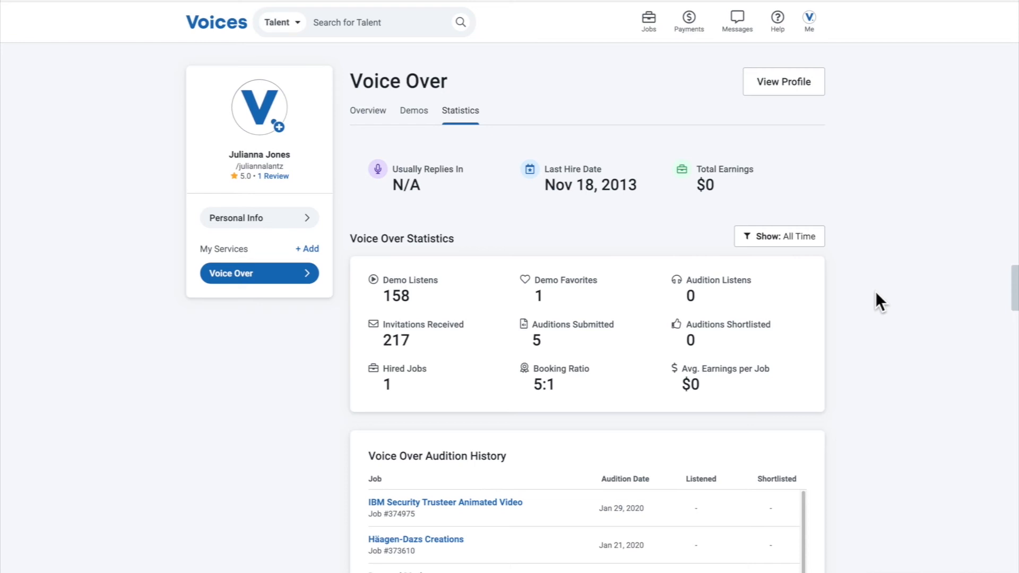
pyautogui.scroll(-10, 876, 289)
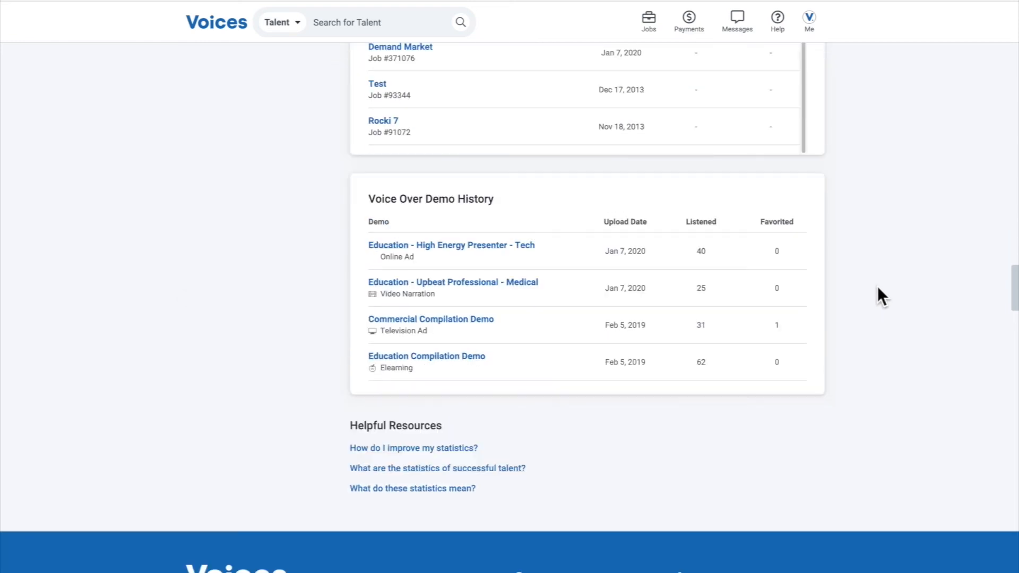
# Review the Voice Over audition and demo histories and read the explanation of the Last Hire Date statistic
pyautogui.scroll(5, 865, 286)
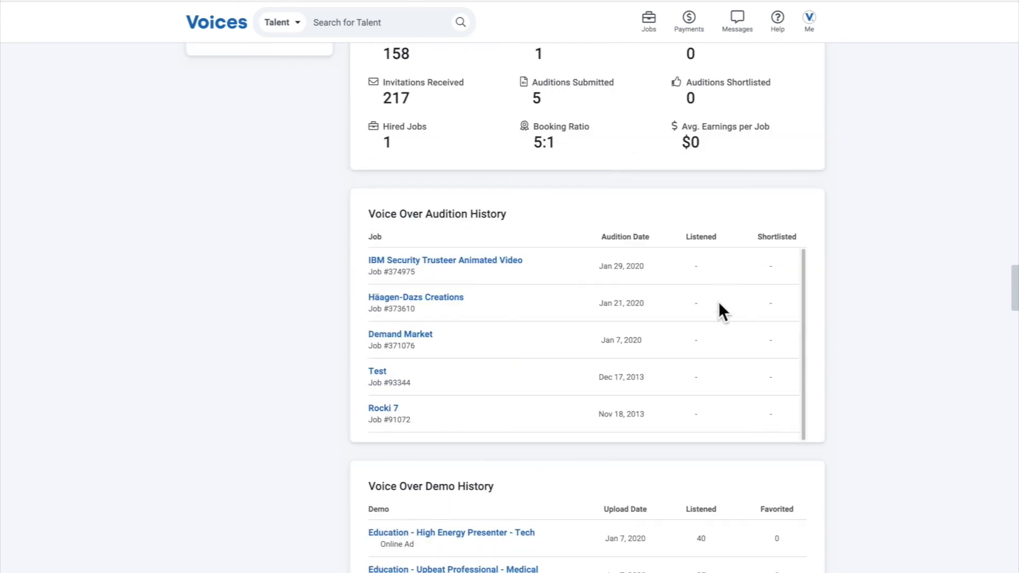
pyautogui.scroll(-1, 719, 301)
pyautogui.scroll(-4, 849, 323)
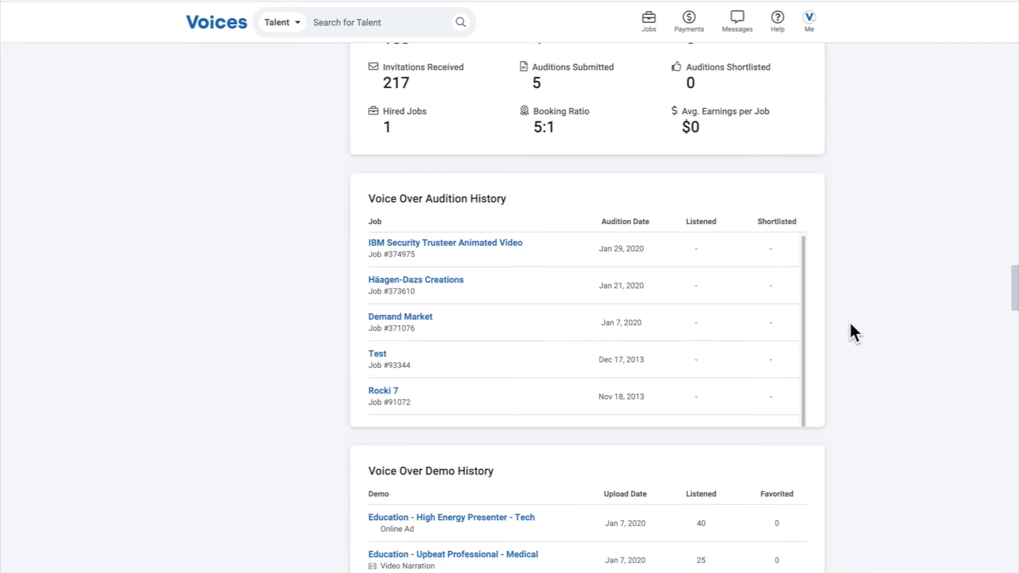
pyautogui.scroll(-1, 620, 355)
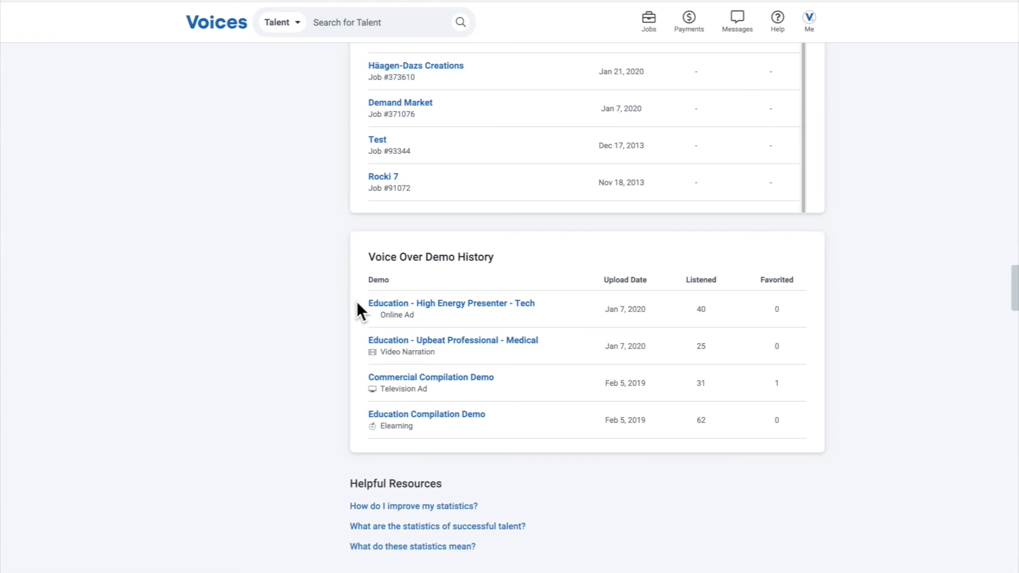
pyautogui.scroll(10, 637, 345)
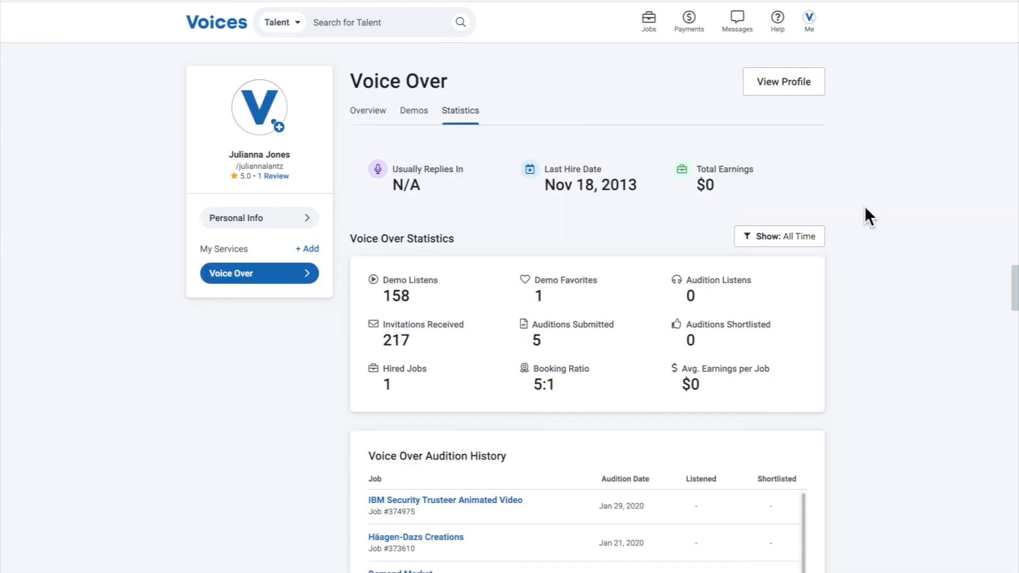
pyautogui.moveTo(580, 182)
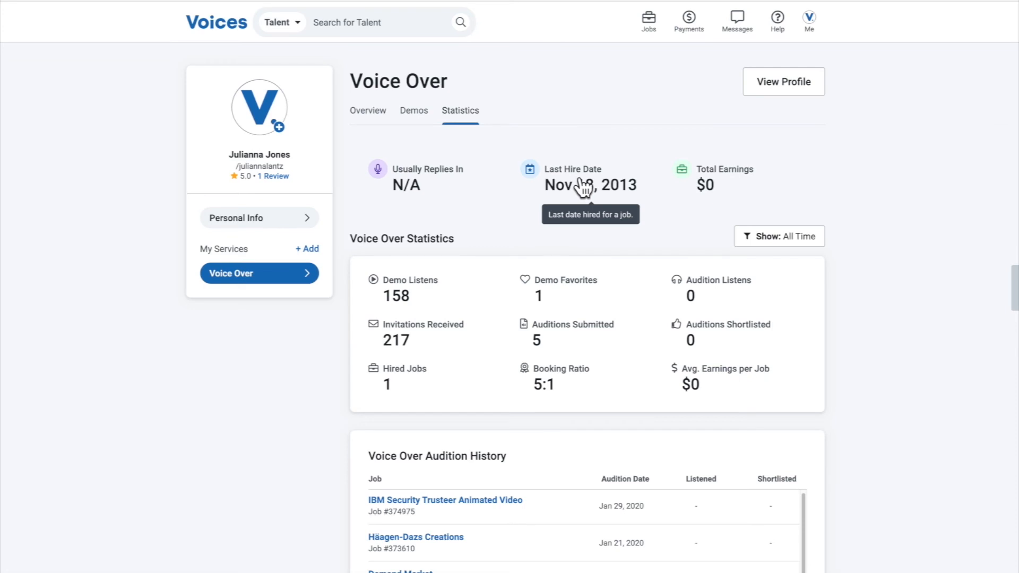
# Open the talent's public profile and review its Voice Over demos and About section
pyautogui.click(804, 91)
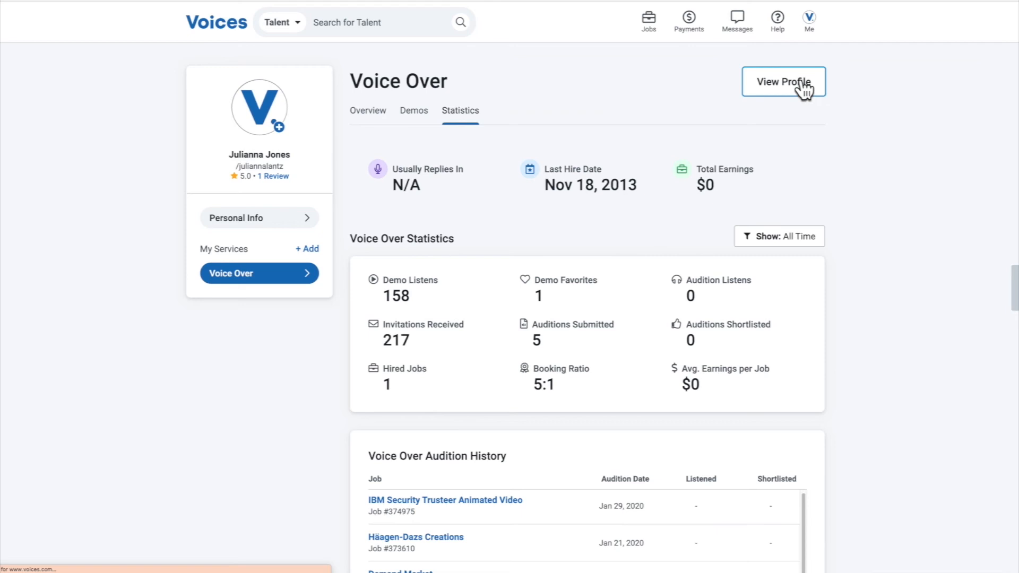
pyautogui.scroll(-2, 885, 240)
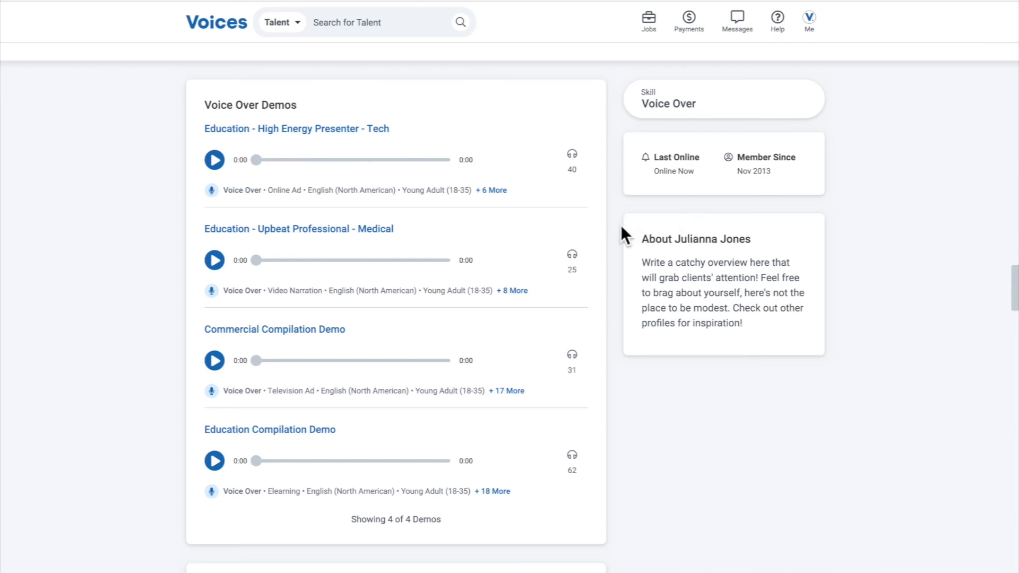
pyautogui.scroll(2, 708, 269)
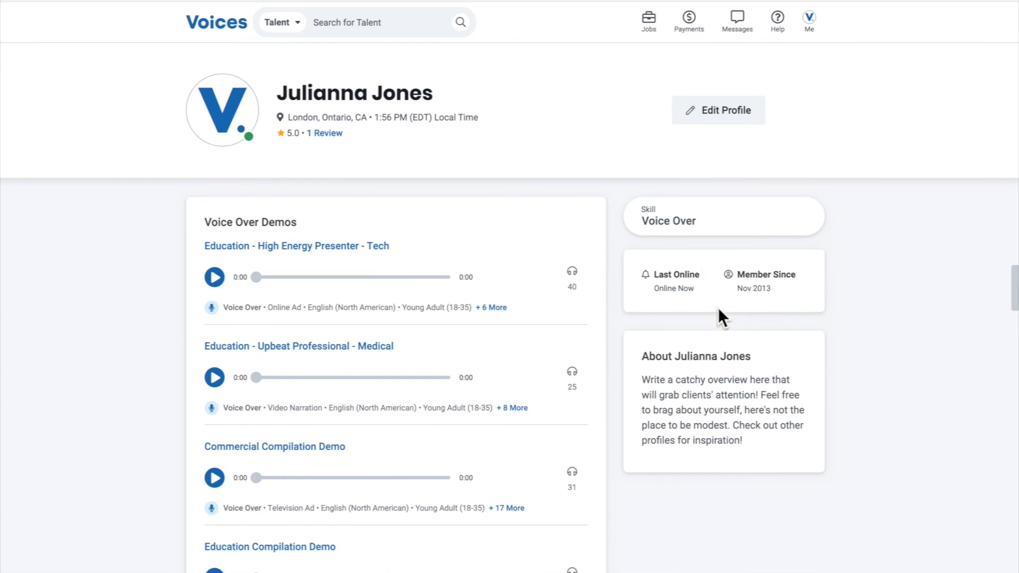
pyautogui.moveTo(641, 356); pyautogui.dragTo(767, 453)
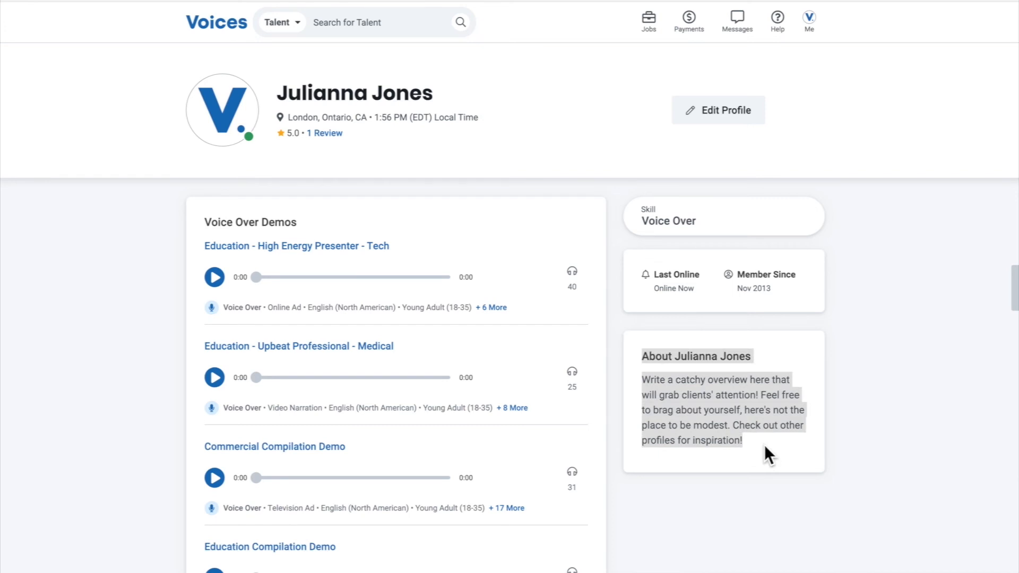
# Examine the Vocal Characteristics and Studio details on the public profile
pyautogui.scroll(-1, 764, 444)
pyautogui.scroll(-2, 767, 443)
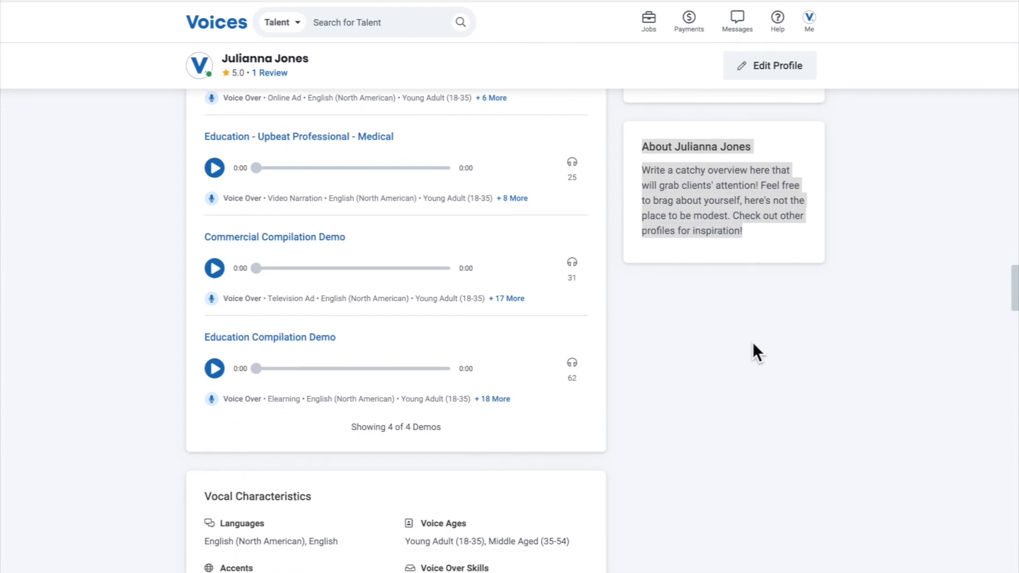
pyautogui.scroll(-2, 752, 342)
pyautogui.scroll(-2, 757, 353)
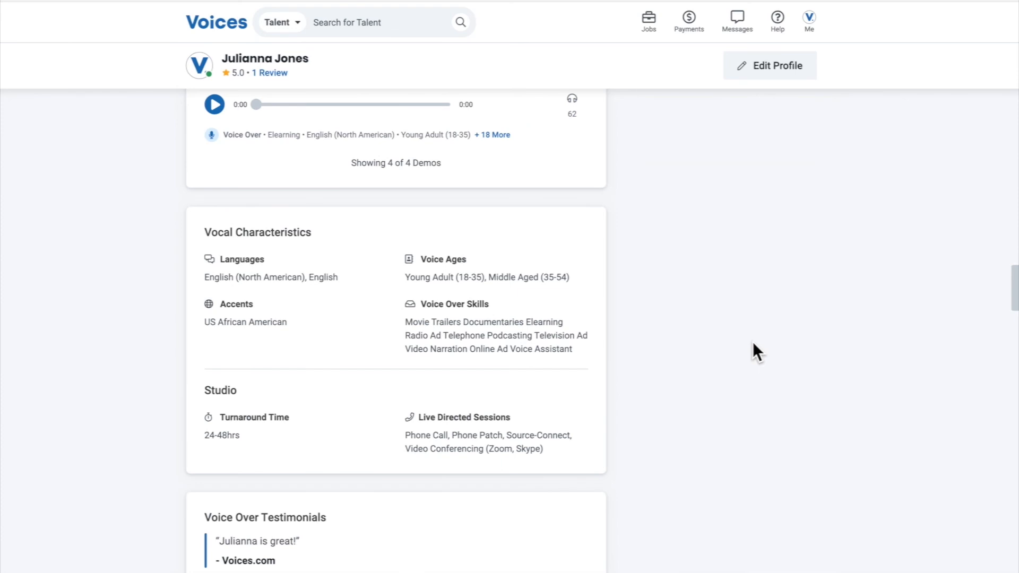
pyautogui.scroll(-1, 759, 334)
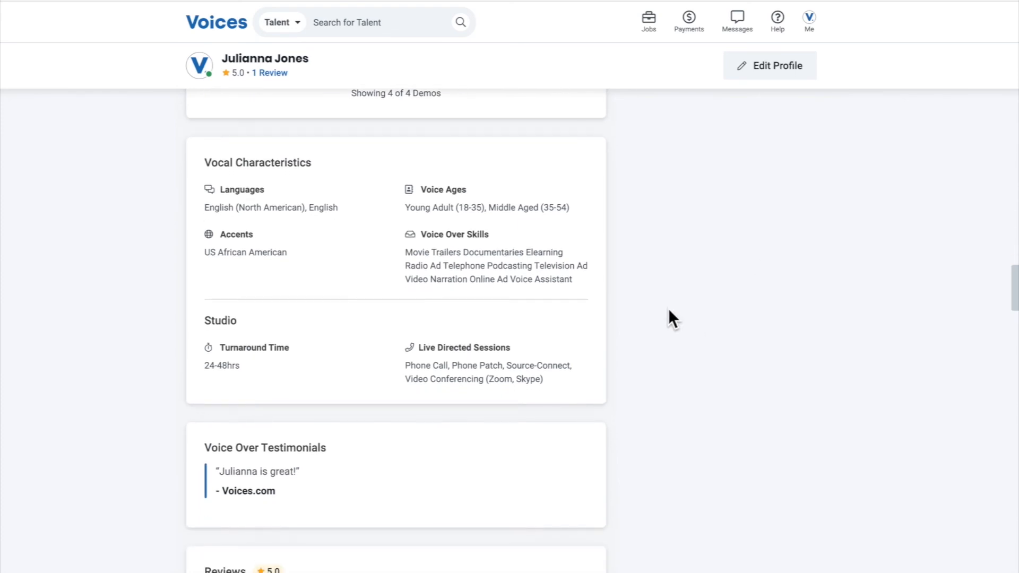
pyautogui.moveTo(203, 159); pyautogui.dragTo(510, 348)
# Review the profile's Voice Over Testimonials, Reviews and More Information sections and return to the profile header
pyautogui.scroll(-2, 530, 309)
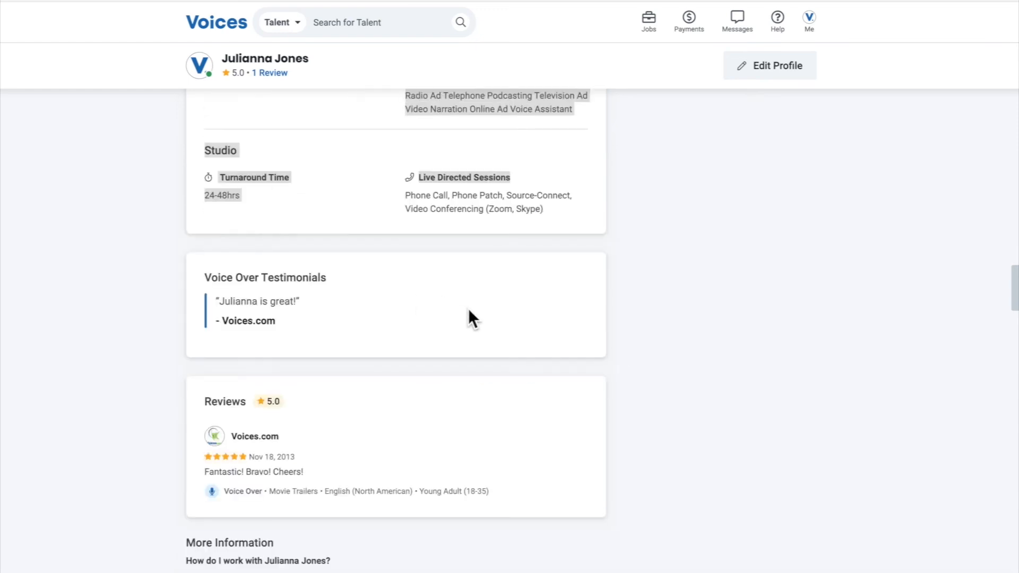
pyautogui.scroll(-2, 463, 309)
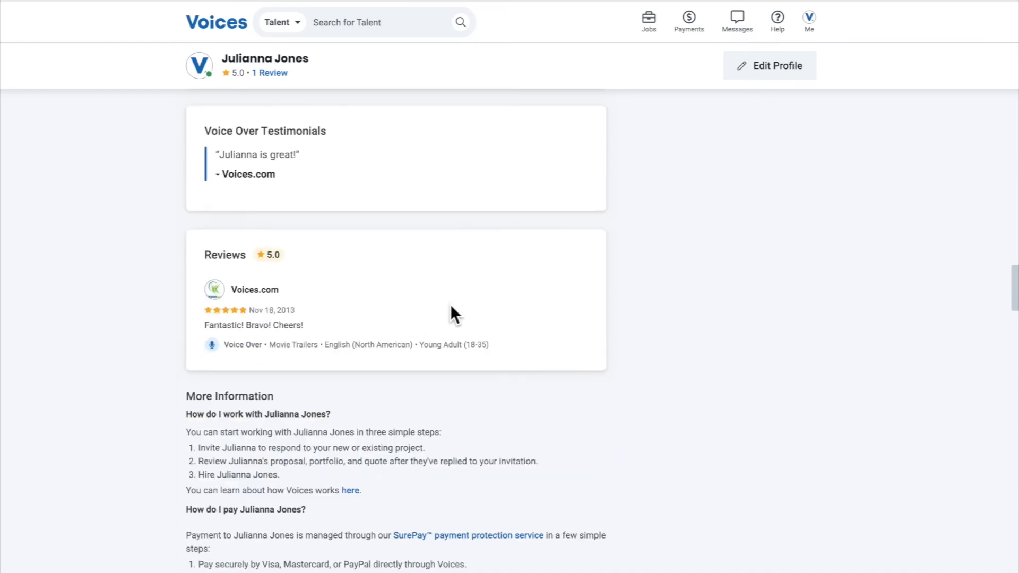
pyautogui.scroll(2, 667, 341)
pyautogui.click(667, 342)
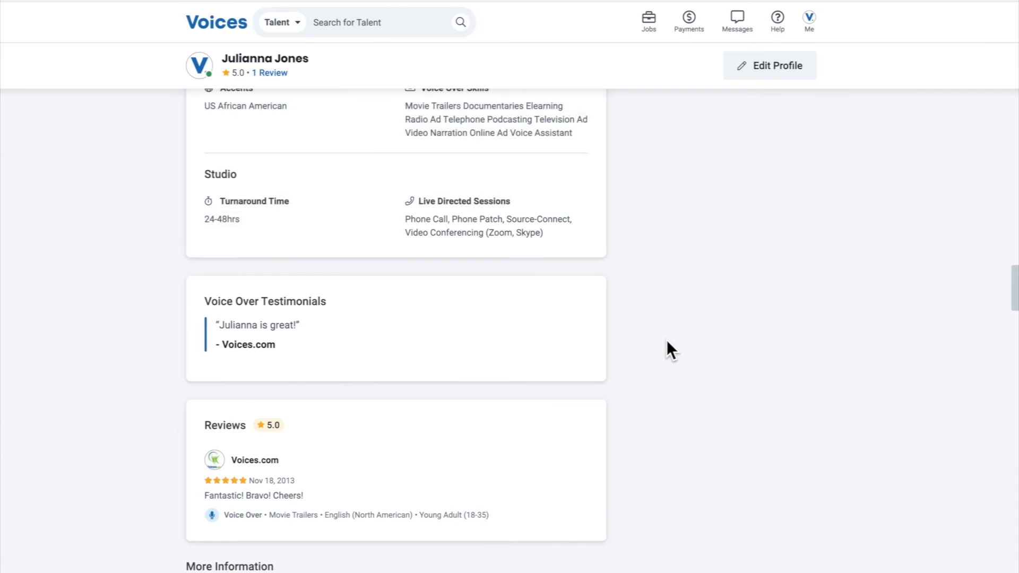
pyautogui.scroll(4, 667, 343)
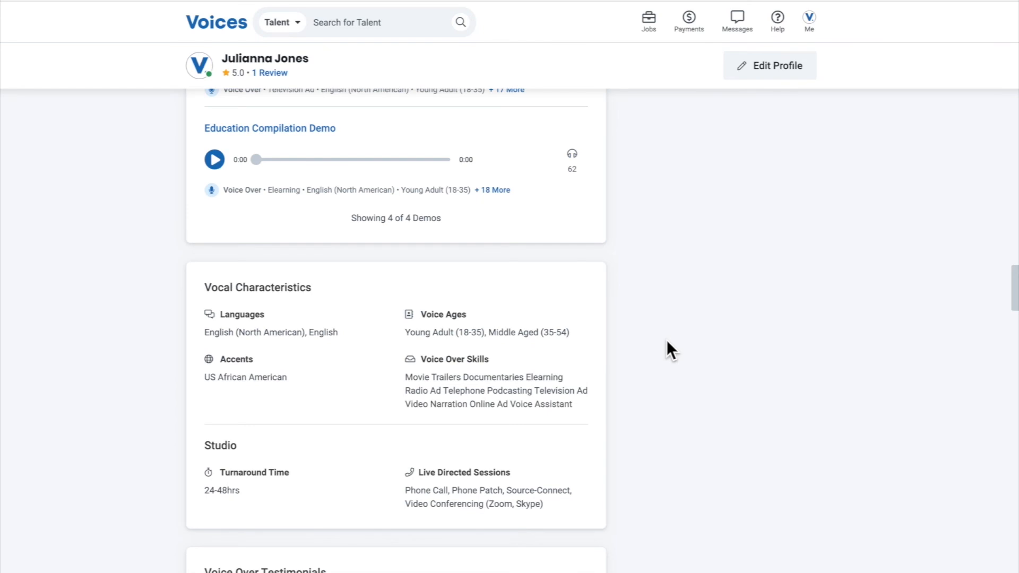
pyautogui.scroll(5, 666, 340)
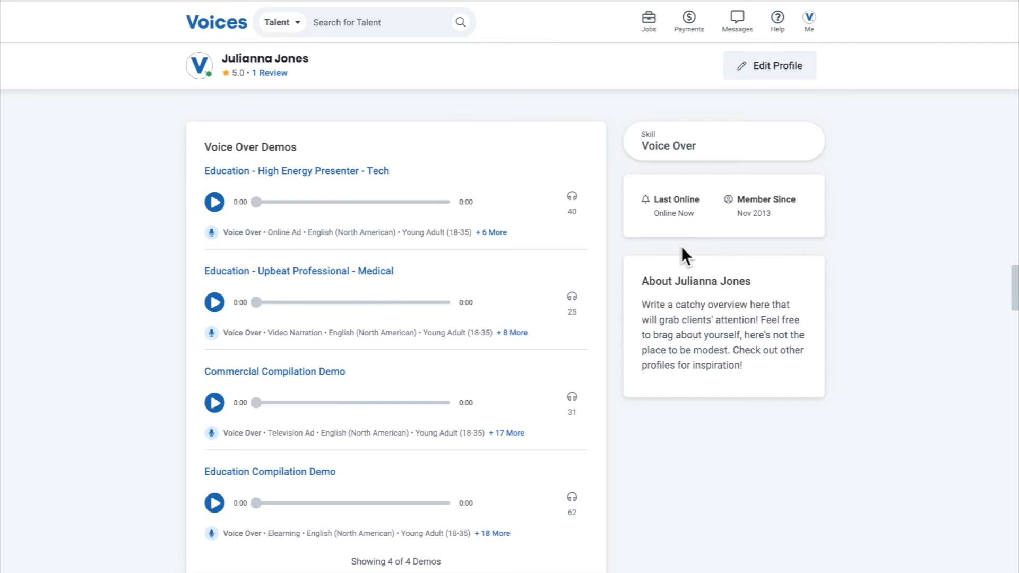
pyautogui.scroll(2, 764, 260)
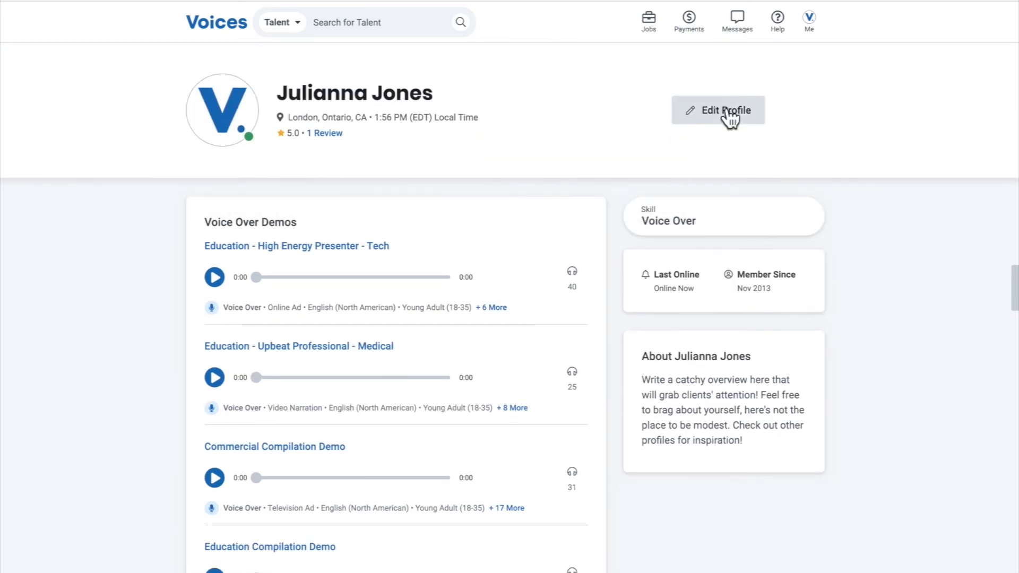
# Open the account settings and review the contact information and mailing address fields
pyautogui.click(808, 20)
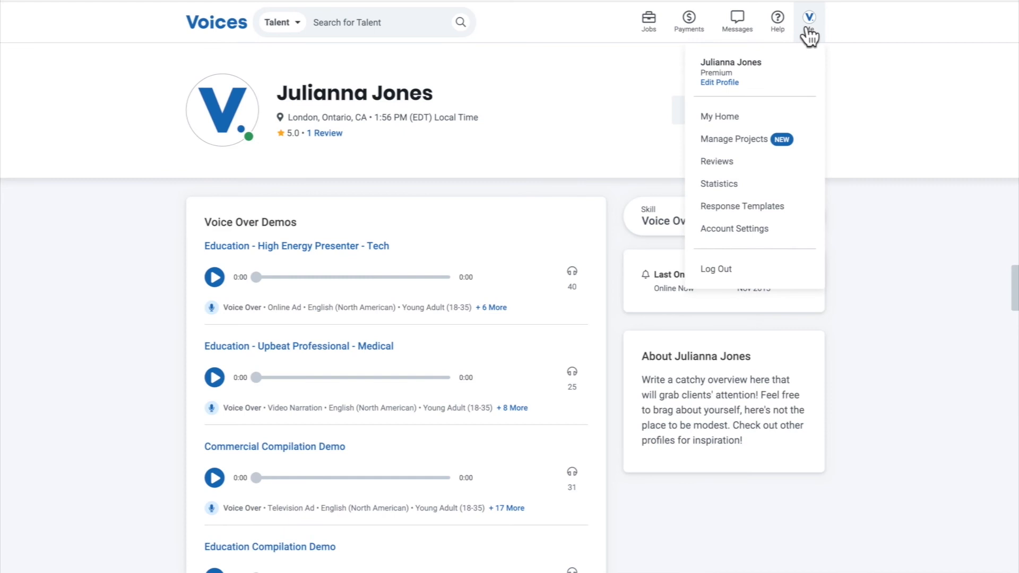
pyautogui.click(763, 228)
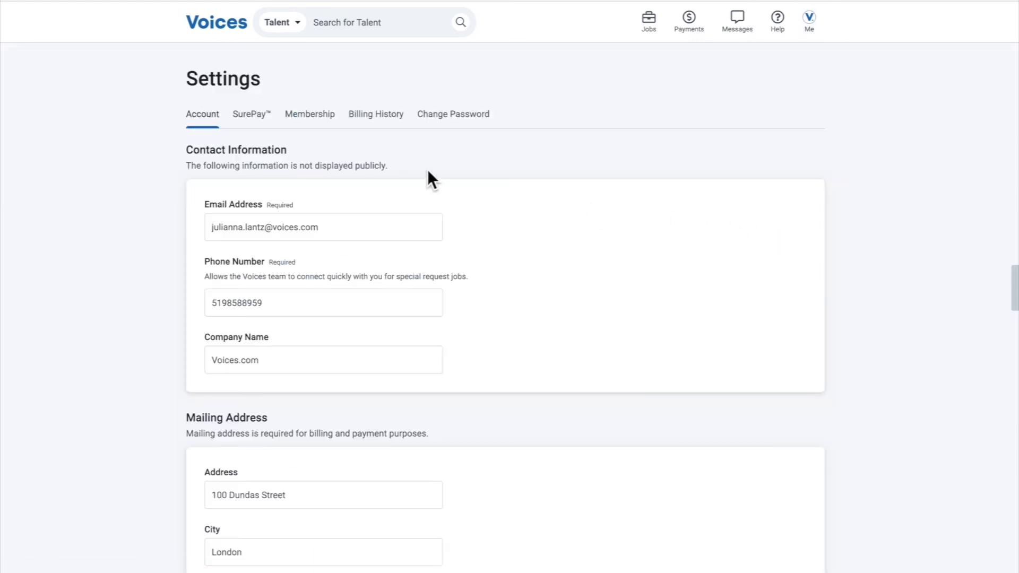
pyautogui.scroll(-2, 156, 208)
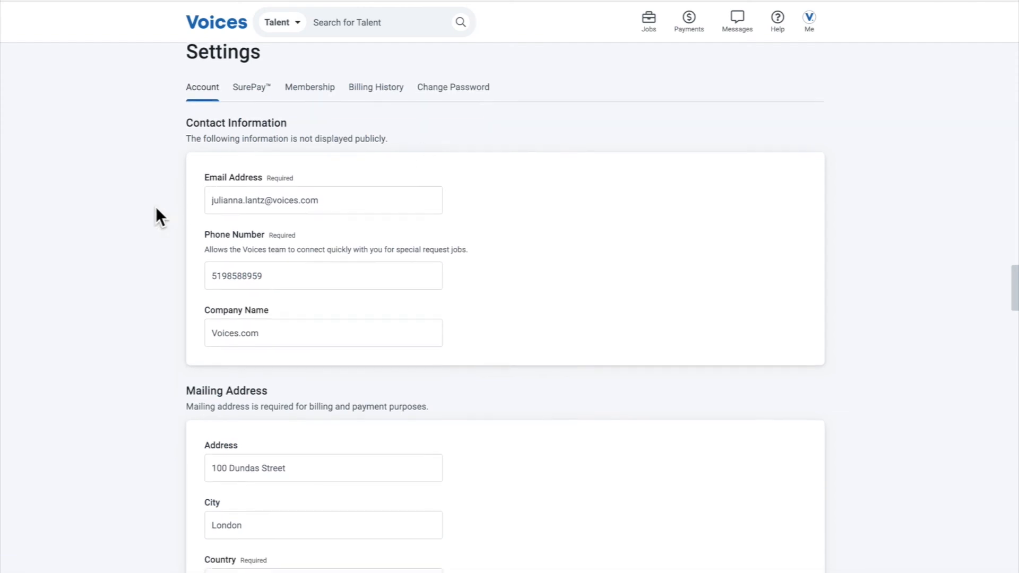
pyautogui.scroll(2, 175, 186)
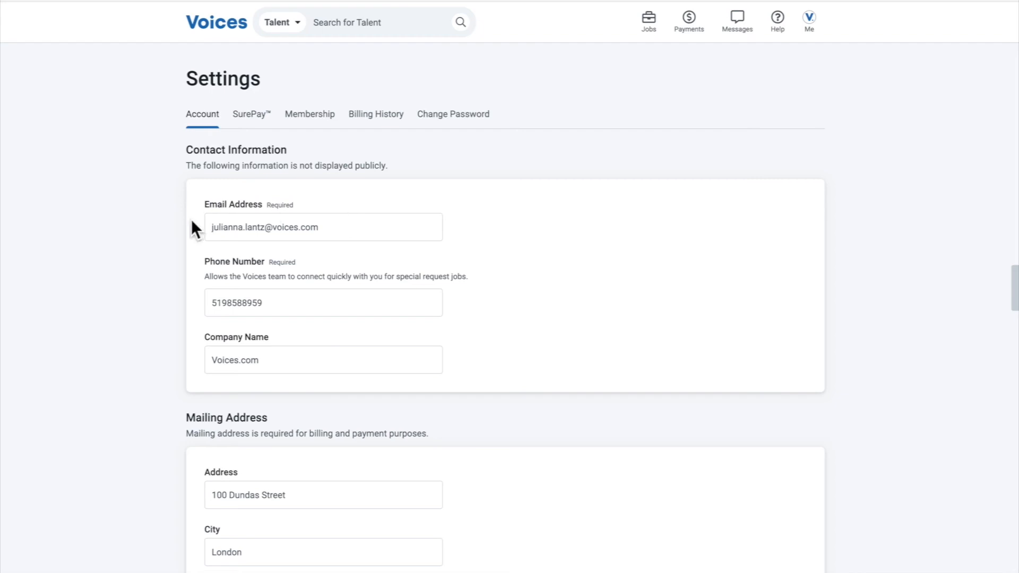
pyautogui.scroll(-1, 168, 217)
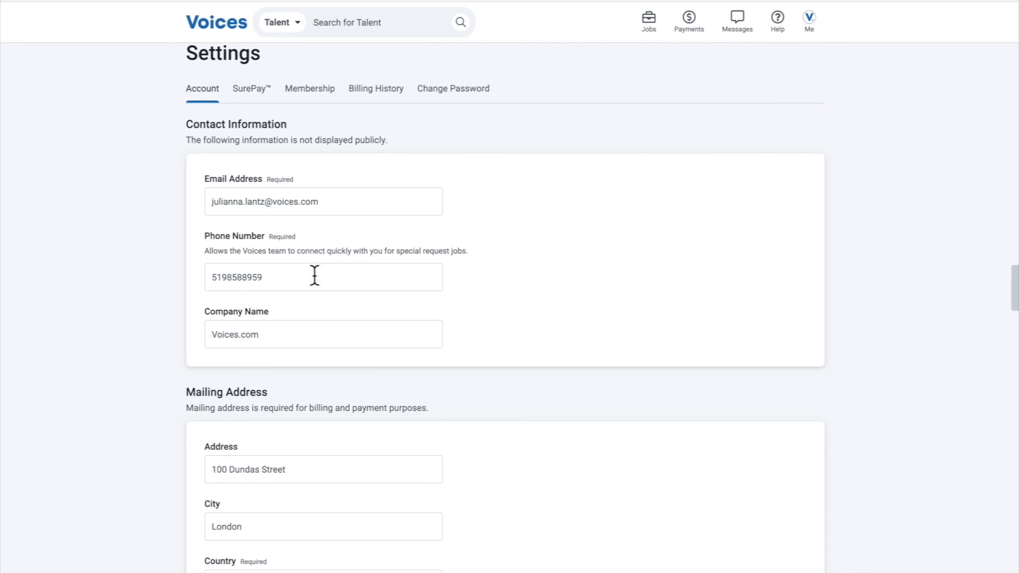
pyautogui.scroll(-3, 340, 233)
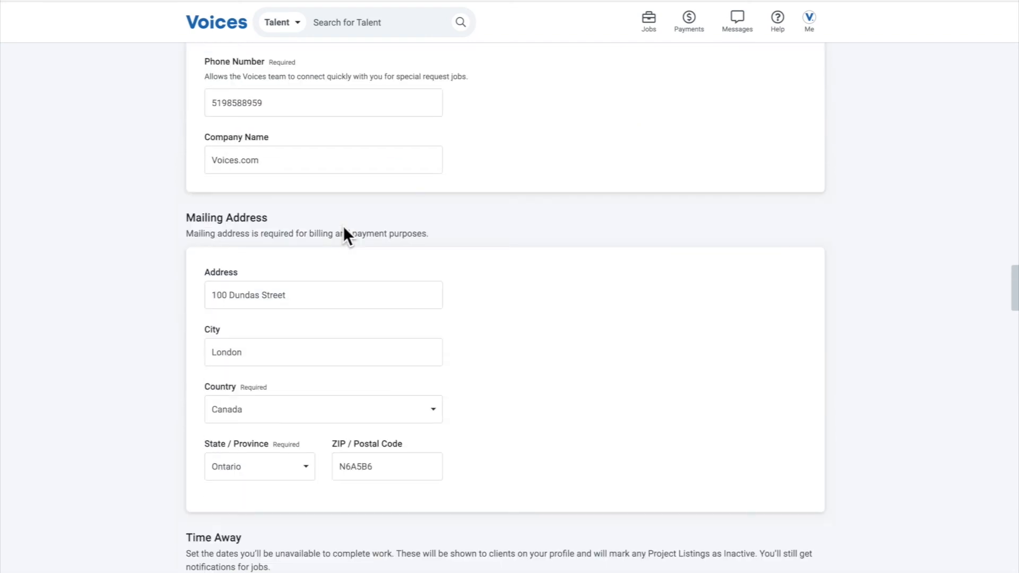
pyautogui.scroll(-1, 344, 233)
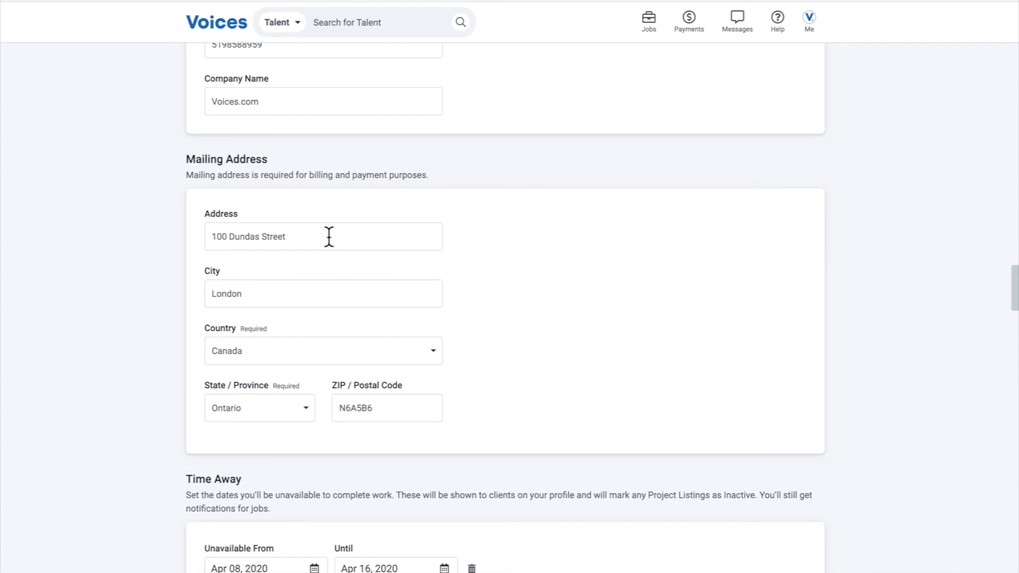
pyautogui.scroll(-4, 211, 253)
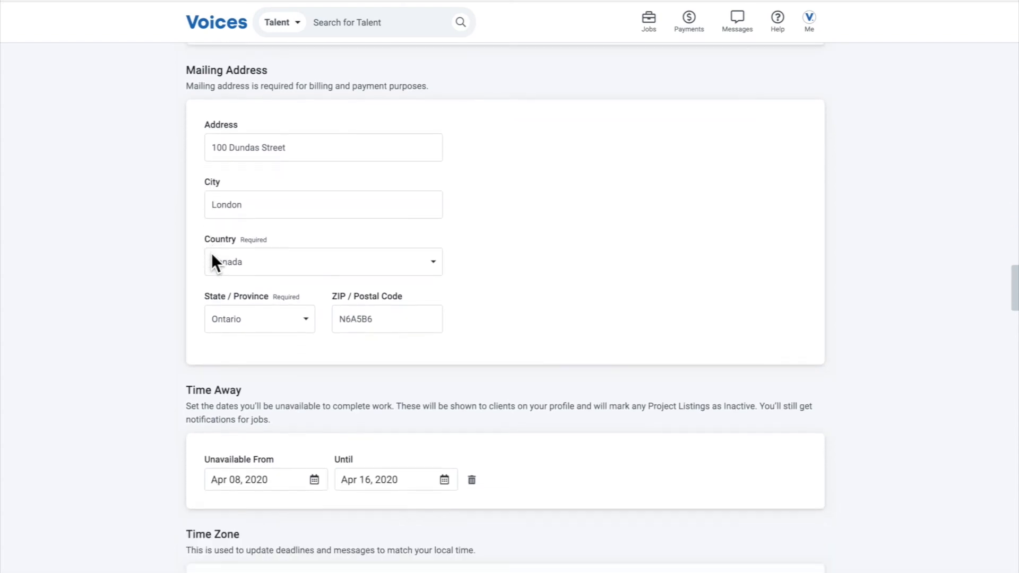
# Set the Time Away period to be unavailable from Jul 28, 2022 until Jul 31, 2022
pyautogui.scroll(-1, 213, 252)
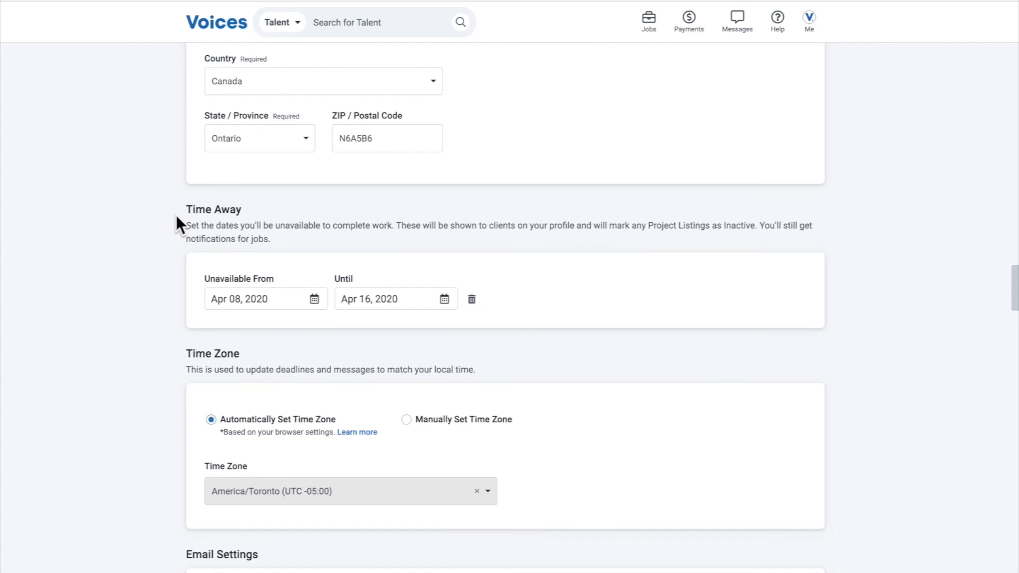
pyautogui.click(268, 295)
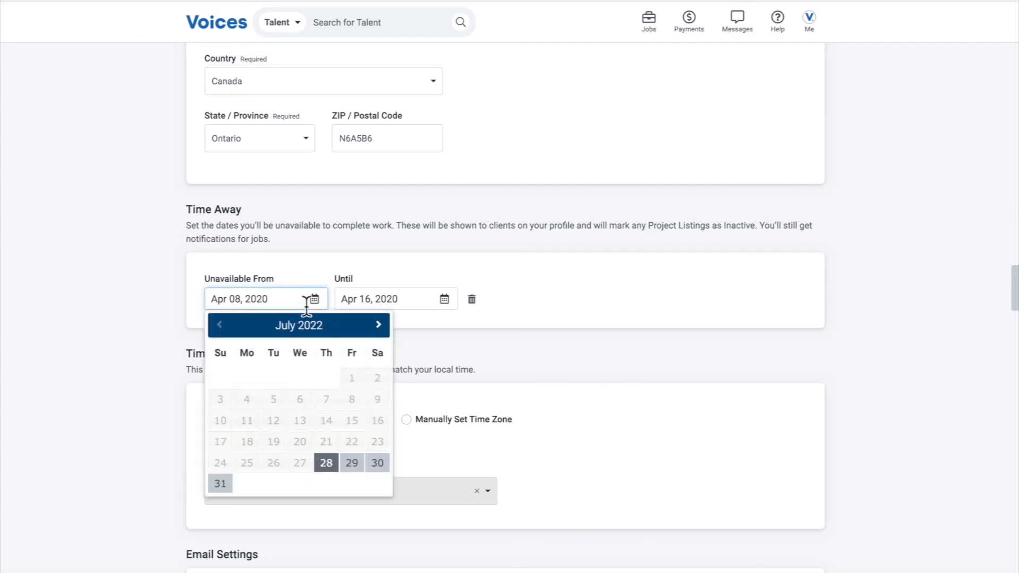
pyautogui.click(331, 458)
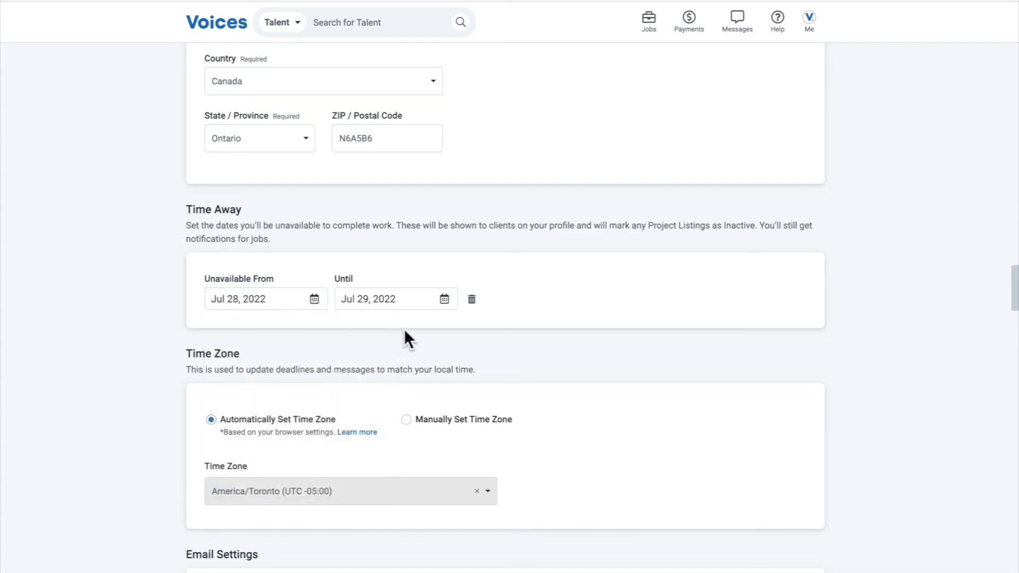
pyautogui.click(444, 300)
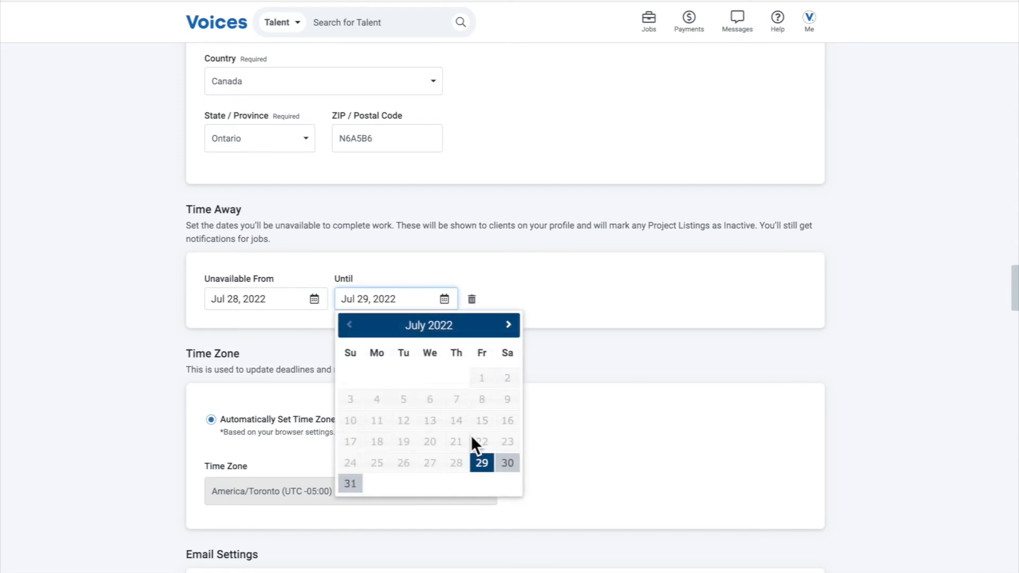
pyautogui.click(353, 484)
# Enable email notifications for Voices news, events and offers, and for jobs replied to or awarded
pyautogui.scroll(-4, 276, 330)
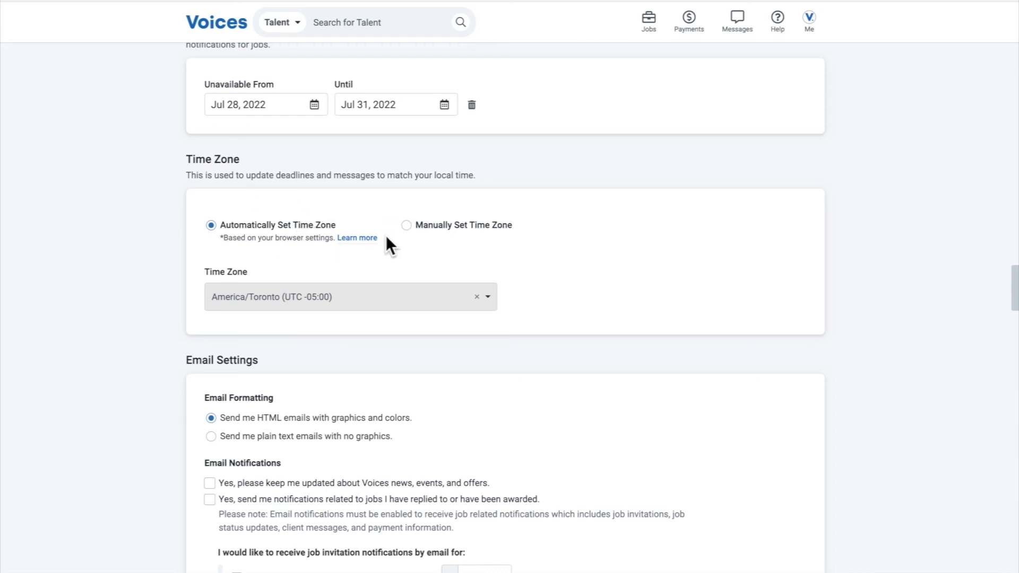
pyautogui.scroll(-2, 180, 239)
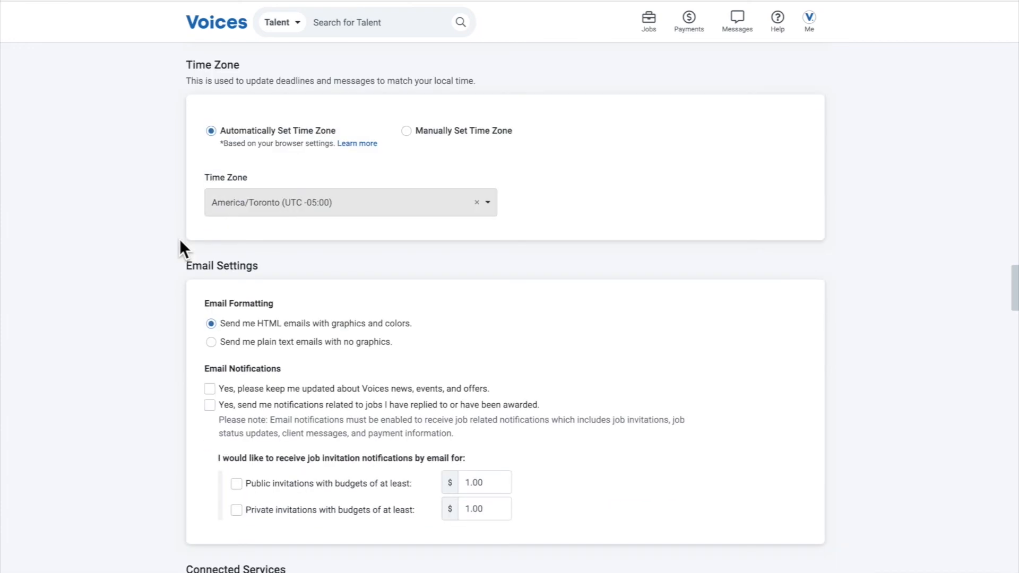
pyautogui.scroll(-2, 179, 238)
pyautogui.scroll(-1, 180, 238)
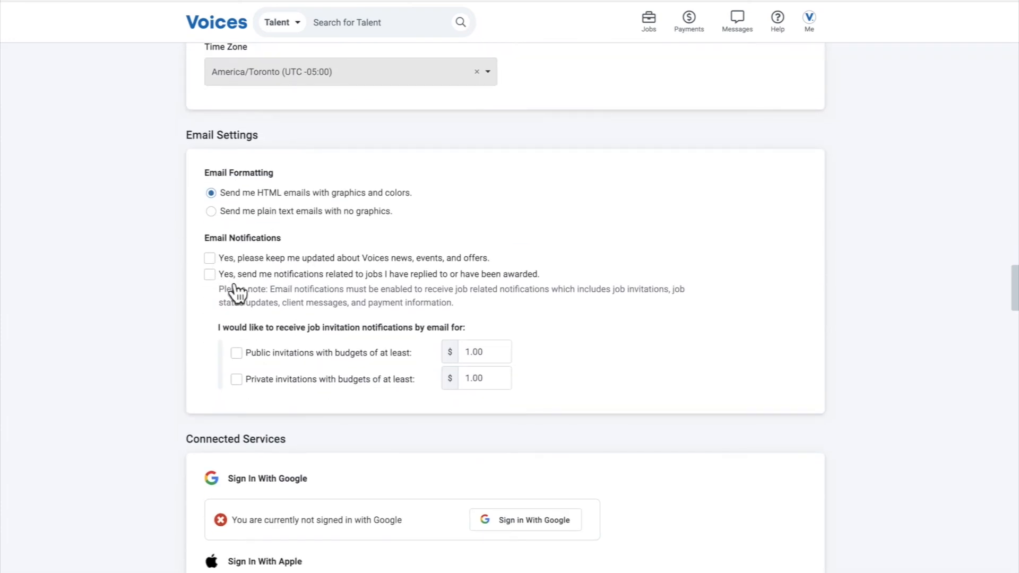
pyautogui.scroll(-1, 172, 259)
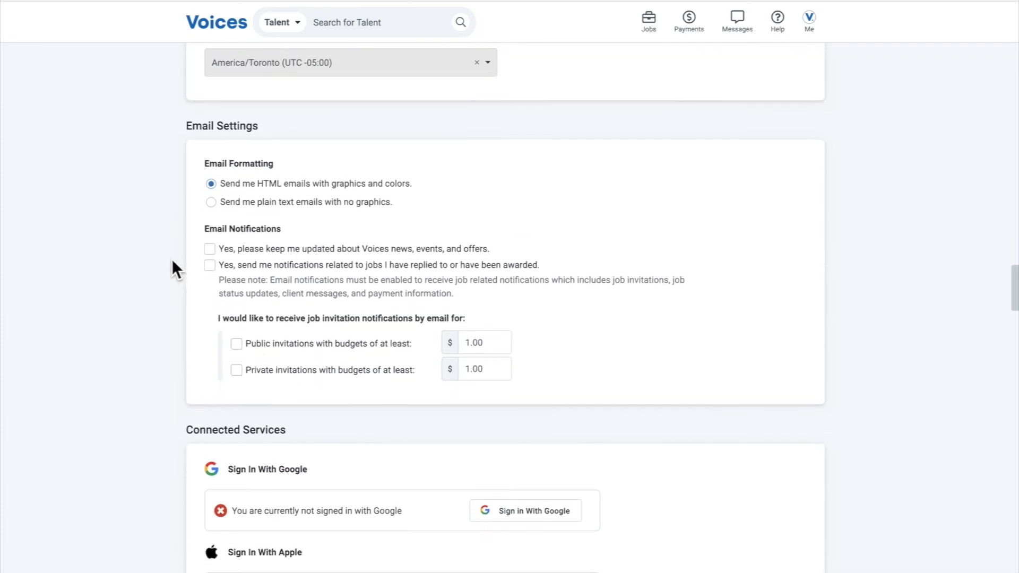
pyautogui.click(210, 249)
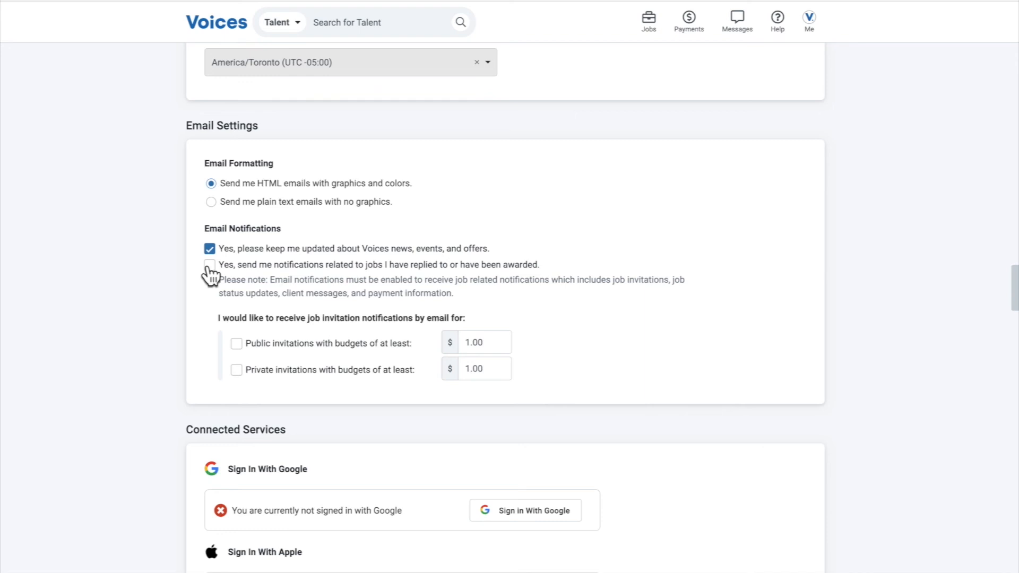
pyautogui.click(210, 268)
pyautogui.scroll(-5, 197, 271)
pyautogui.scroll(3, 199, 271)
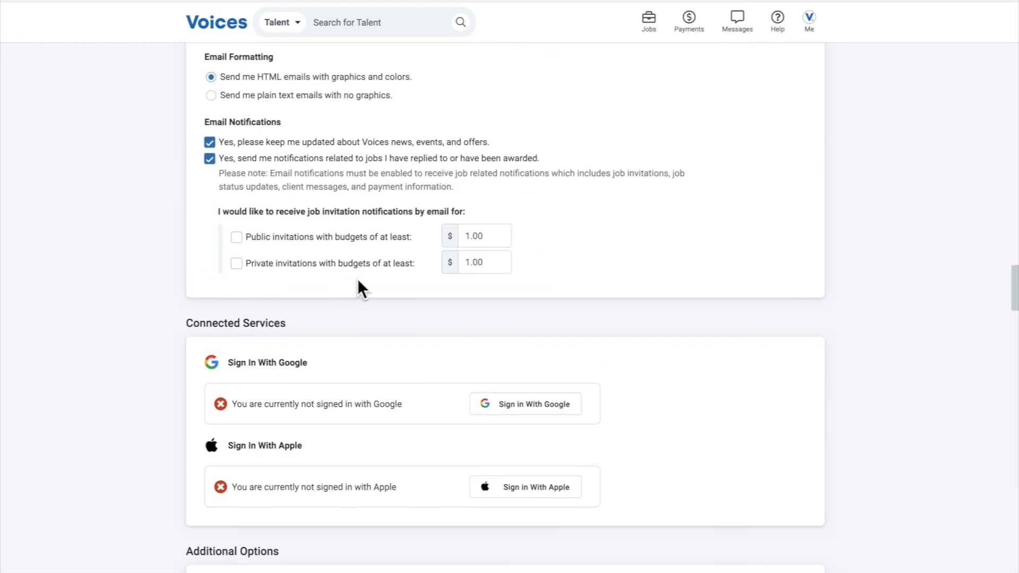
# Set the minimum budgets for both private and public job invitation email notifications to $500
pyautogui.moveTo(495, 265); pyautogui.dragTo(462, 261)
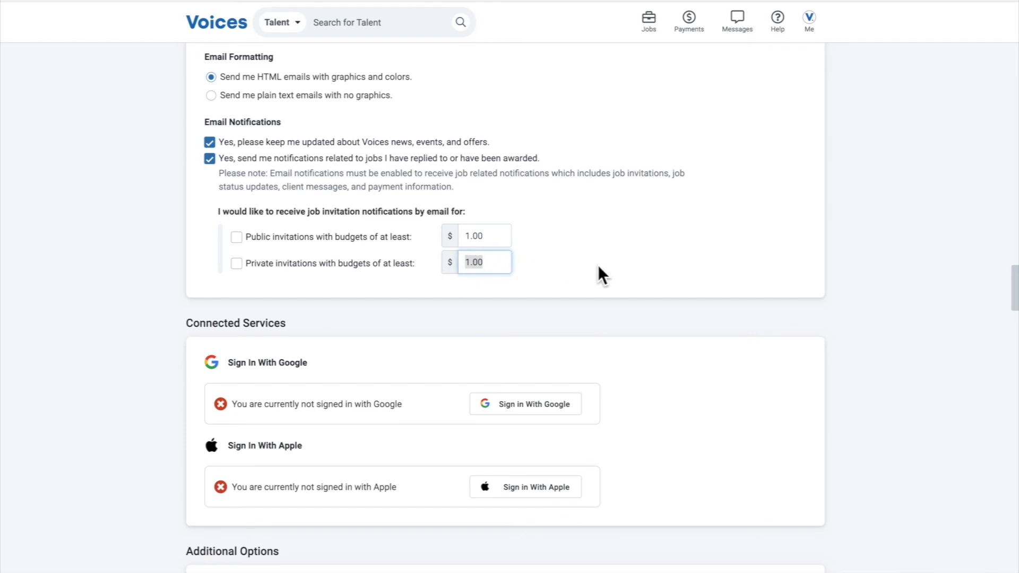
pyautogui.click(502, 262)
pyautogui.moveTo(503, 262); pyautogui.dragTo(455, 257)
pyautogui.write('500')
pyautogui.click(483, 237)
pyautogui.moveTo(483, 237); pyautogui.dragTo(463, 237)
pyautogui.write('500')
pyautogui.click(493, 327)
# Review the Connected Services and Additional Options, and look through the SurePay, Membership, Billing History and Change Password settings
pyautogui.scroll(-3, 498, 321)
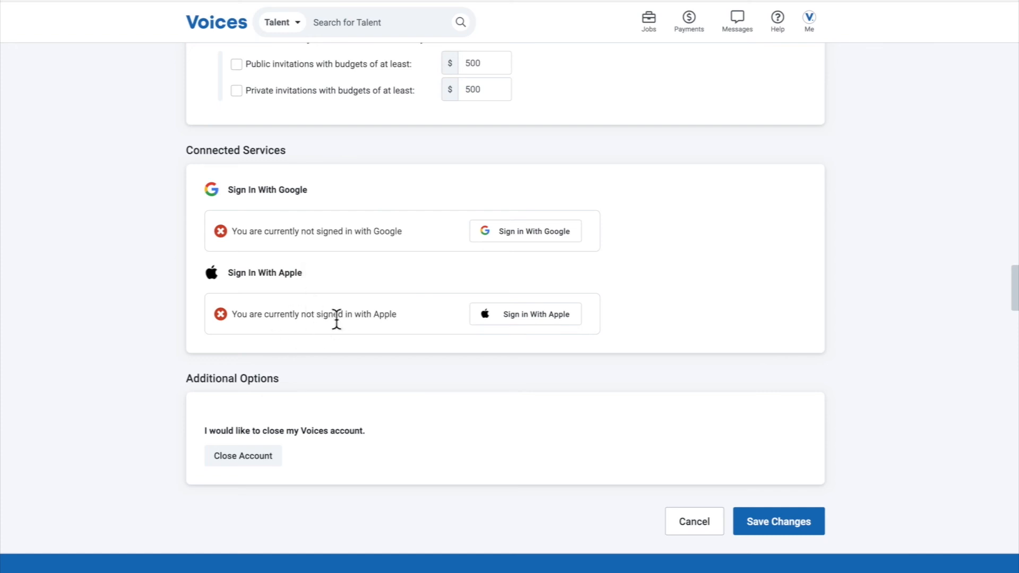
pyautogui.scroll(15, 337, 318)
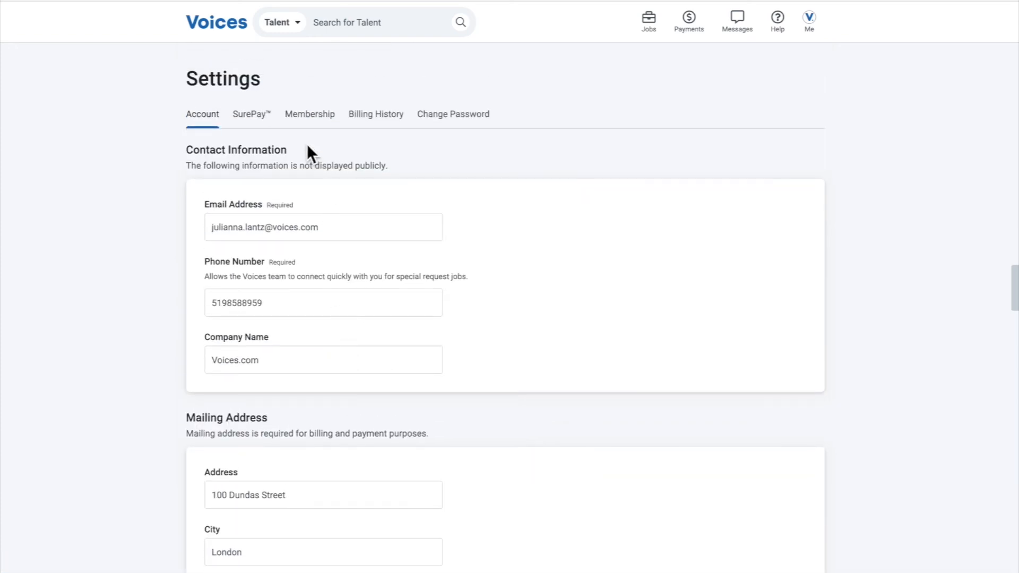
pyautogui.click(256, 118)
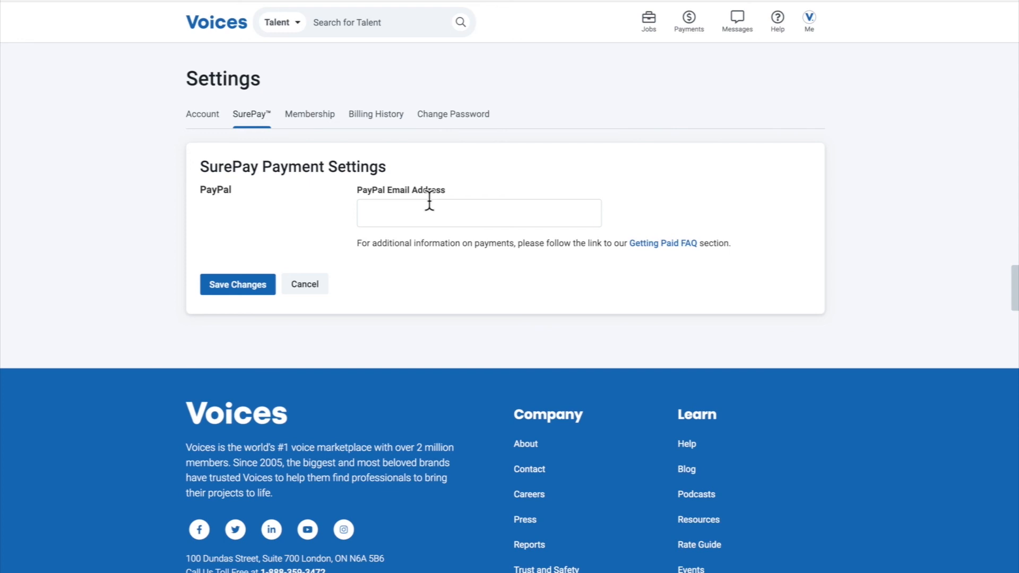
pyautogui.click(397, 210)
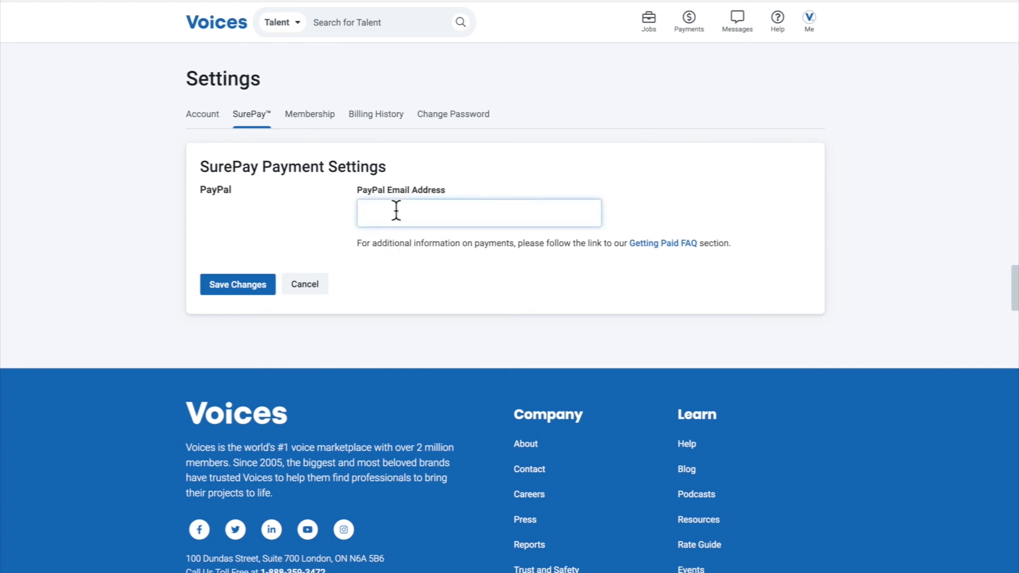
pyautogui.click(318, 122)
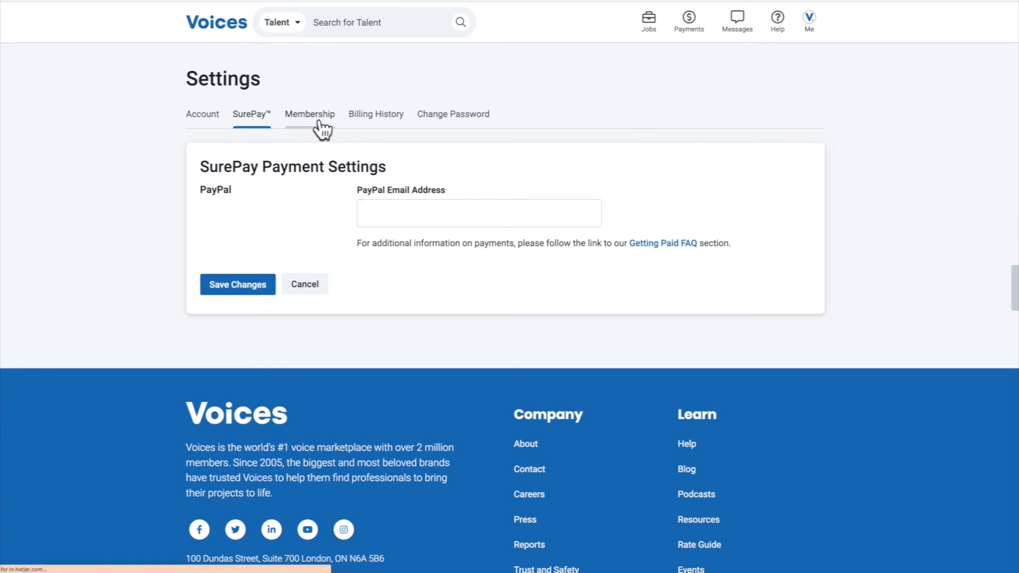
pyautogui.click(375, 132)
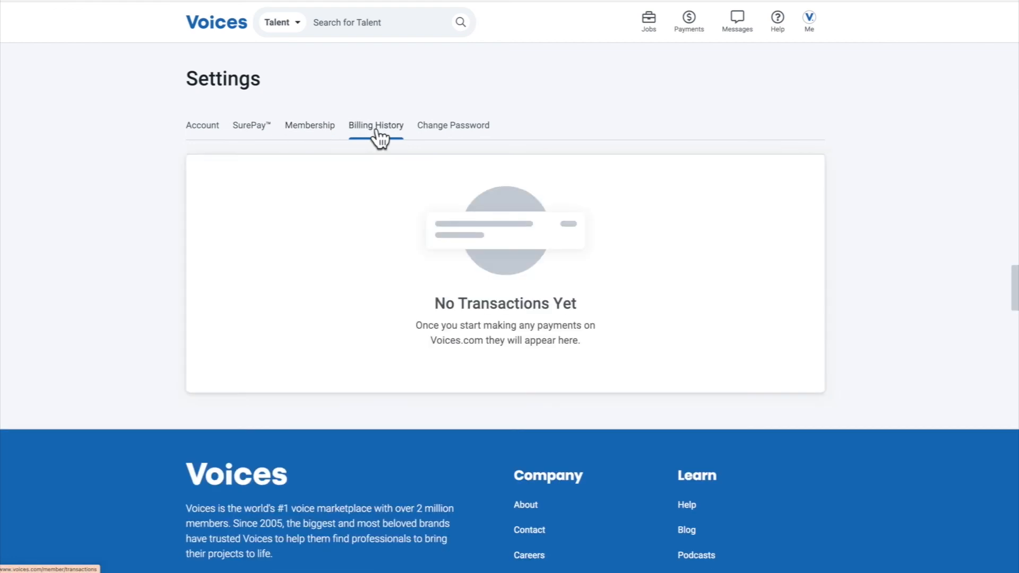
pyautogui.click(430, 128)
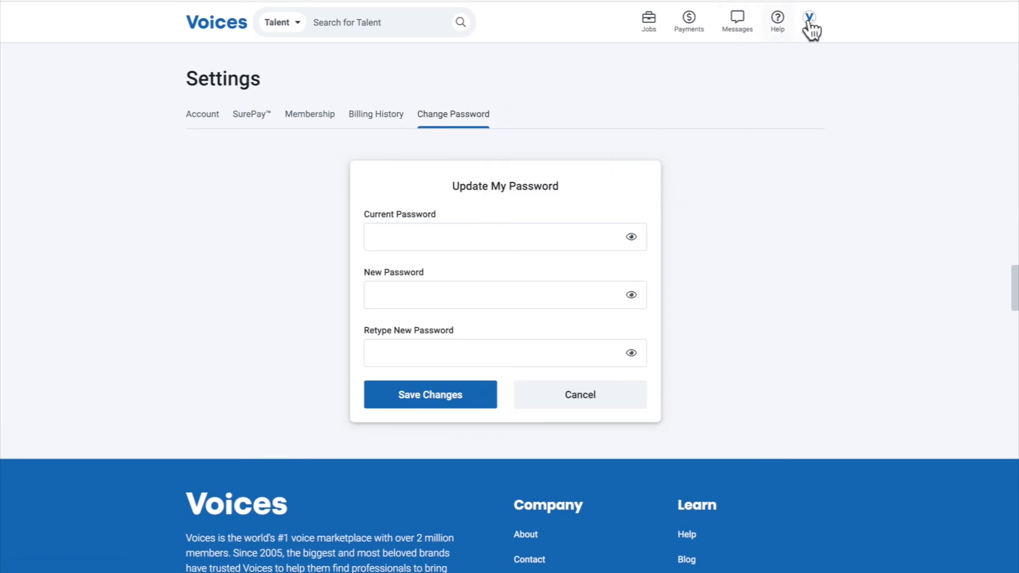
# Open Manage Projects, search the marketplace for projects without a keyword, and browse the listings through to the second results page
pyautogui.click(825, 31)
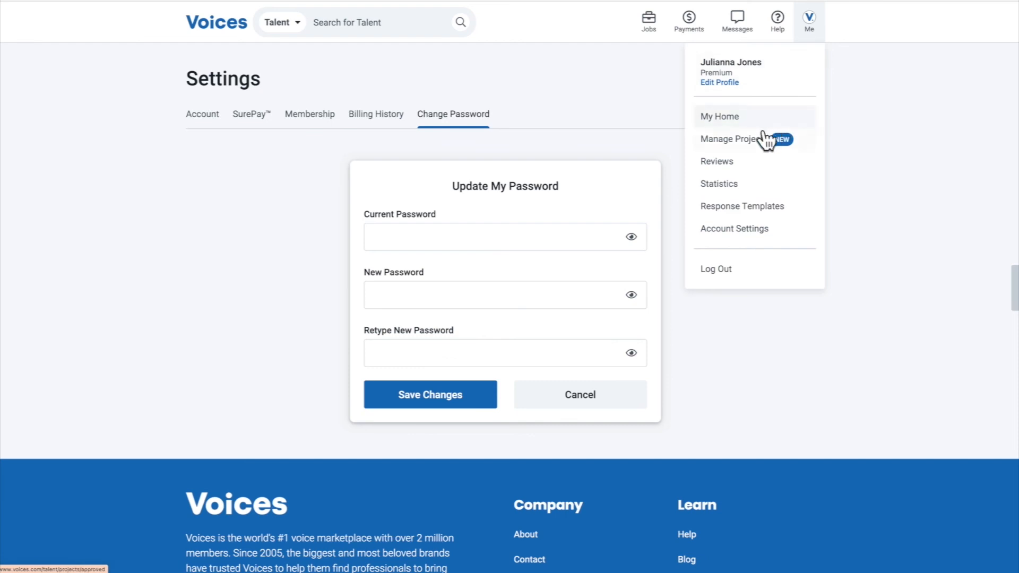
pyautogui.click(746, 139)
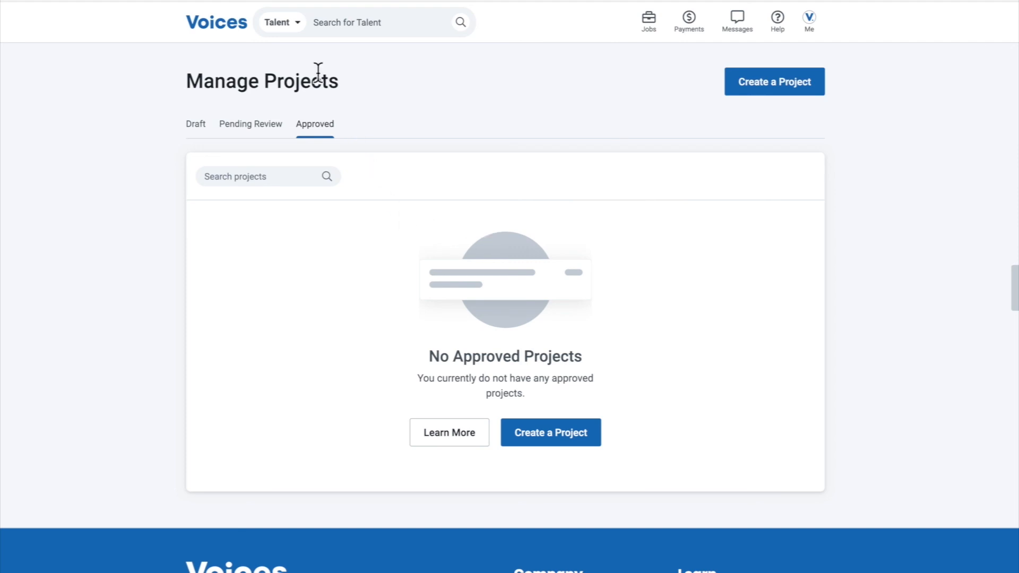
pyautogui.click(294, 25)
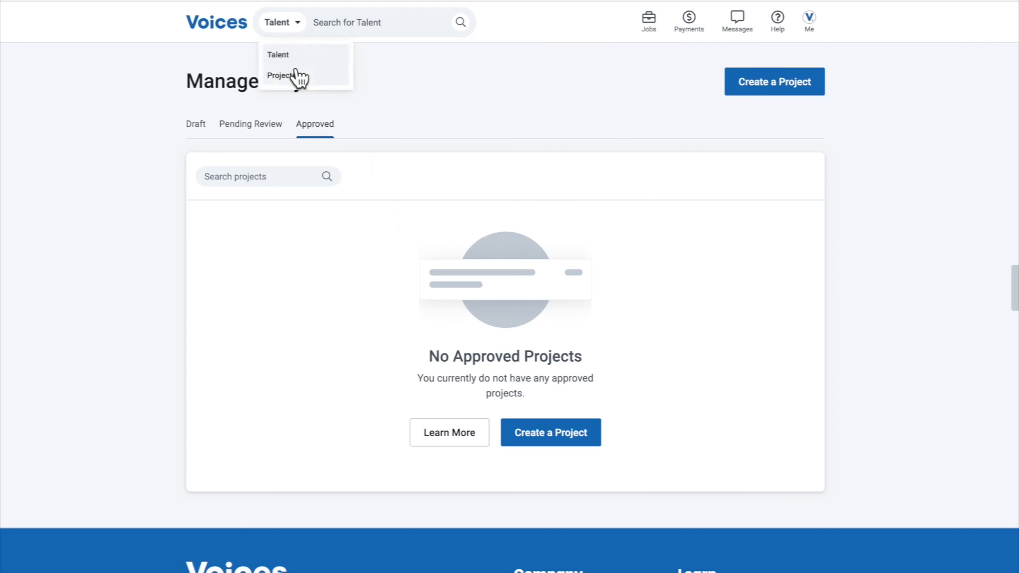
pyautogui.click(295, 75)
pyautogui.click(462, 29)
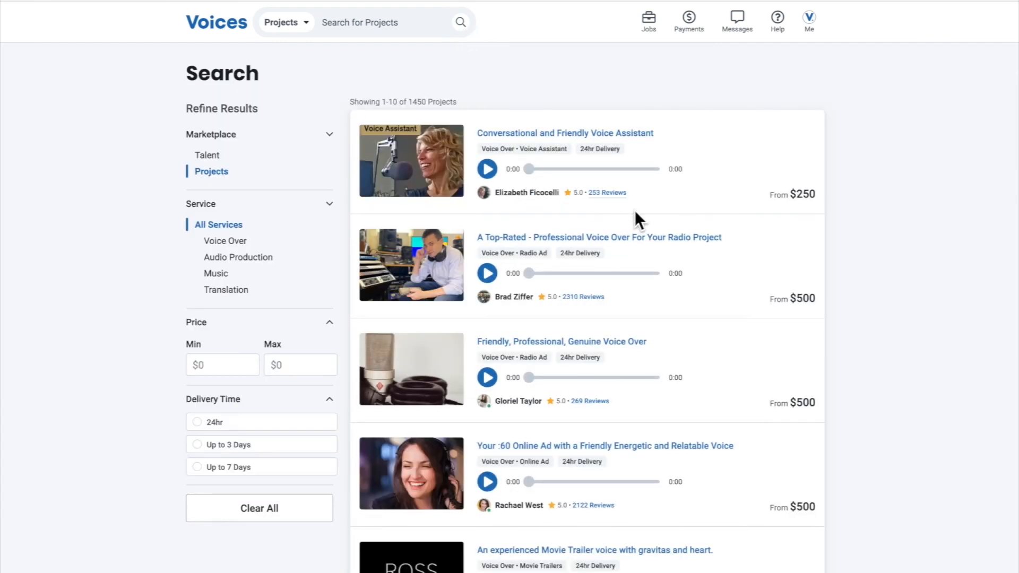
pyautogui.scroll(-3, 635, 210)
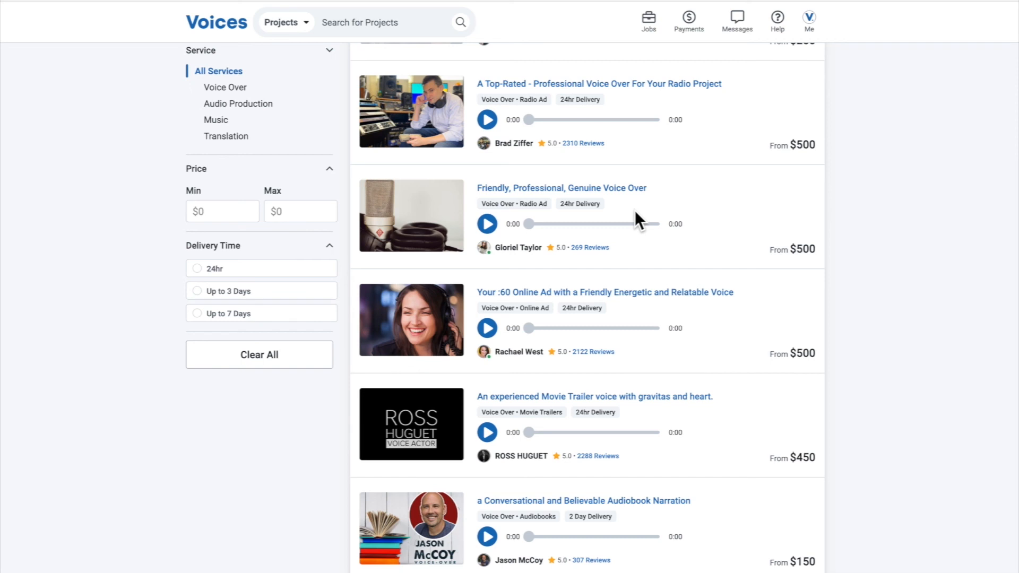
pyautogui.scroll(-10, 634, 211)
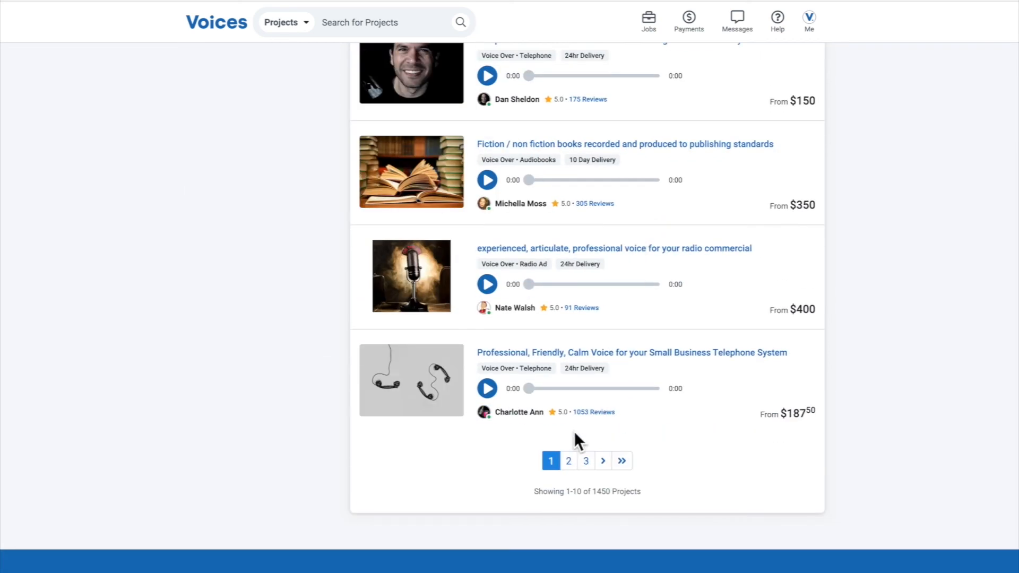
pyautogui.click(568, 461)
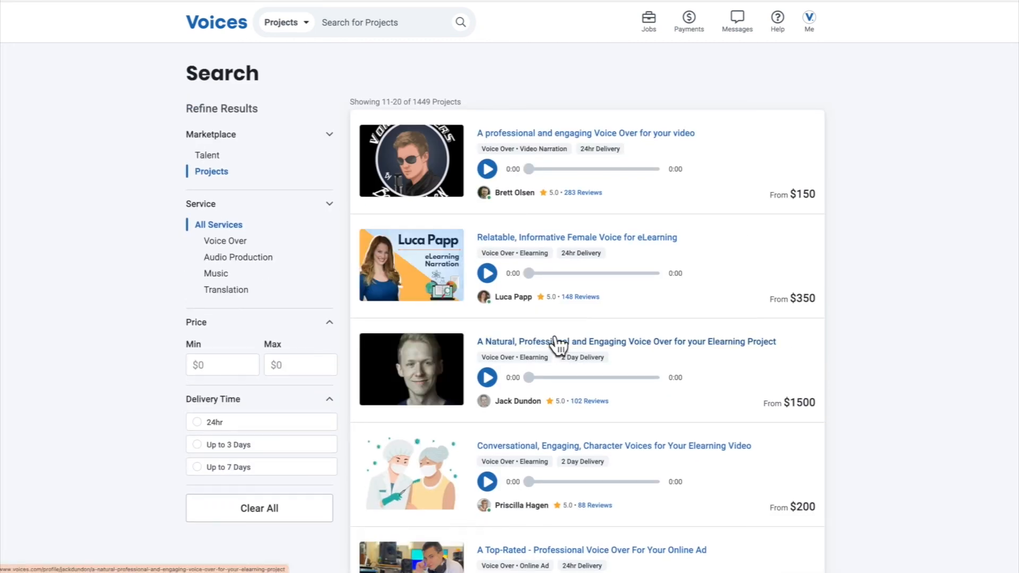
# Open the "Relatable, Informative Female Voice for eLearning" project and review its details, vocal characteristics, packages and add-ons
pyautogui.click(571, 239)
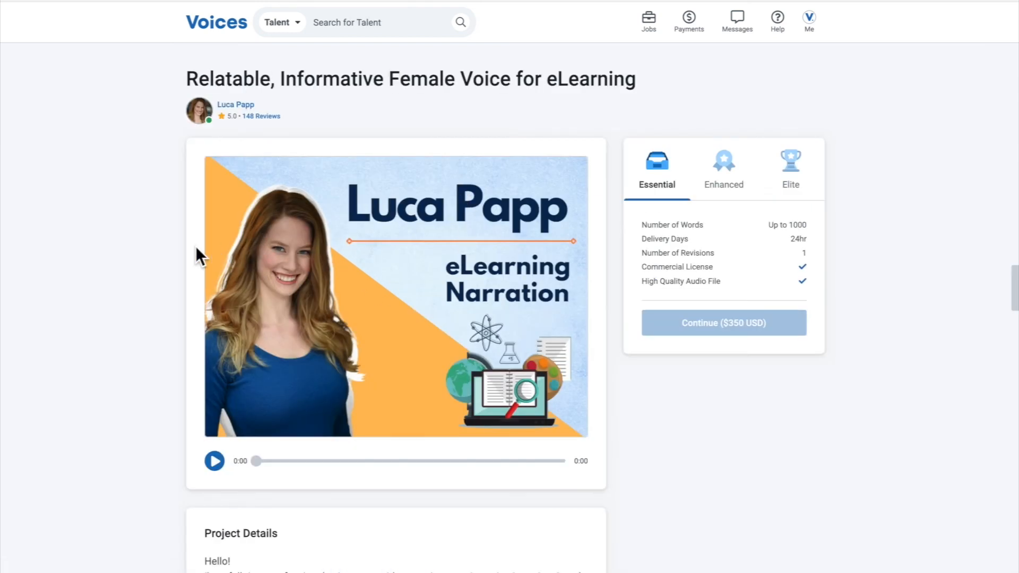
pyautogui.scroll(-2, 189, 250)
pyautogui.scroll(-2, 188, 249)
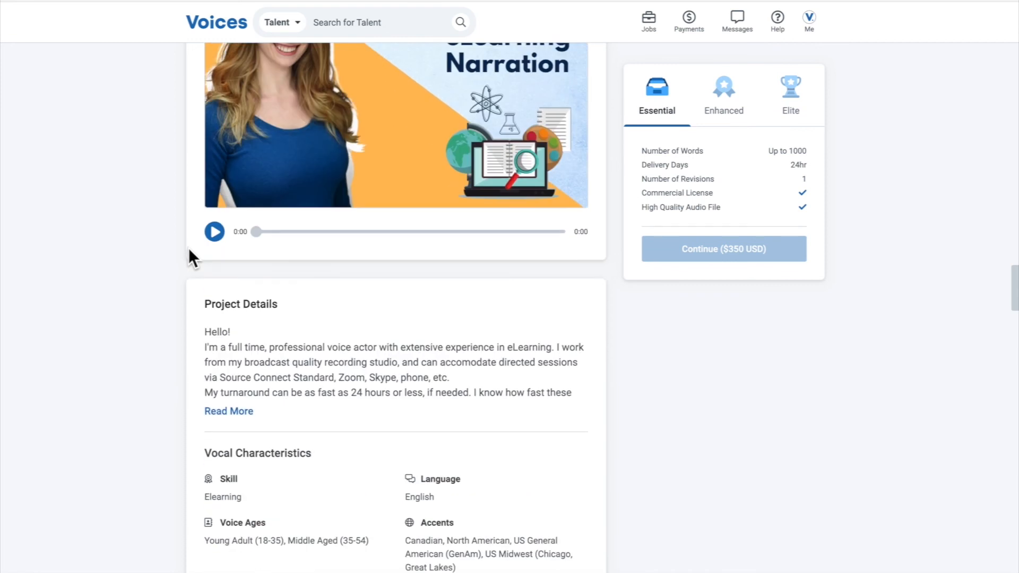
pyautogui.scroll(-3, 188, 247)
pyautogui.scroll(-2, 189, 247)
pyautogui.scroll(-4, 189, 247)
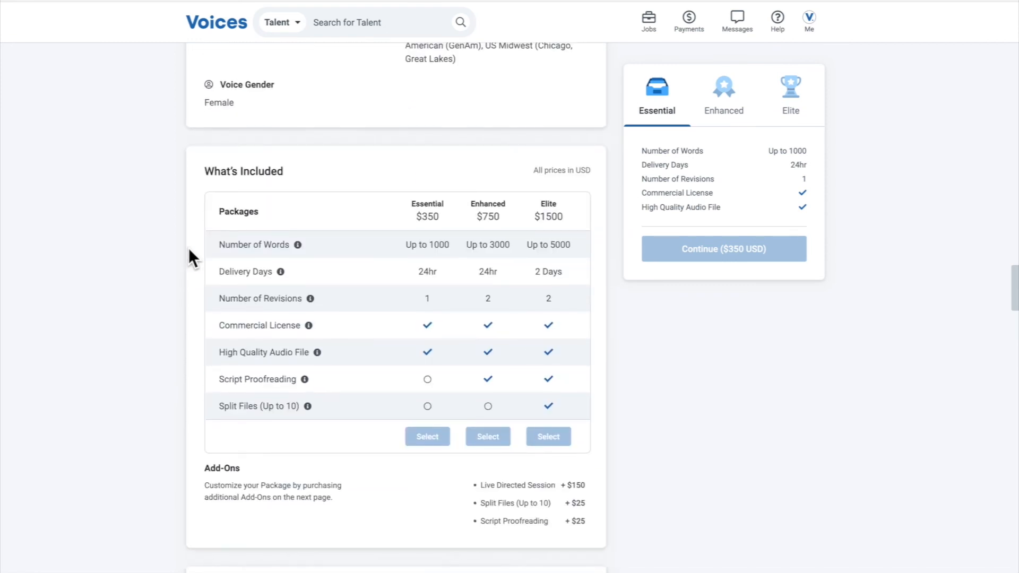
pyautogui.scroll(-2, 189, 248)
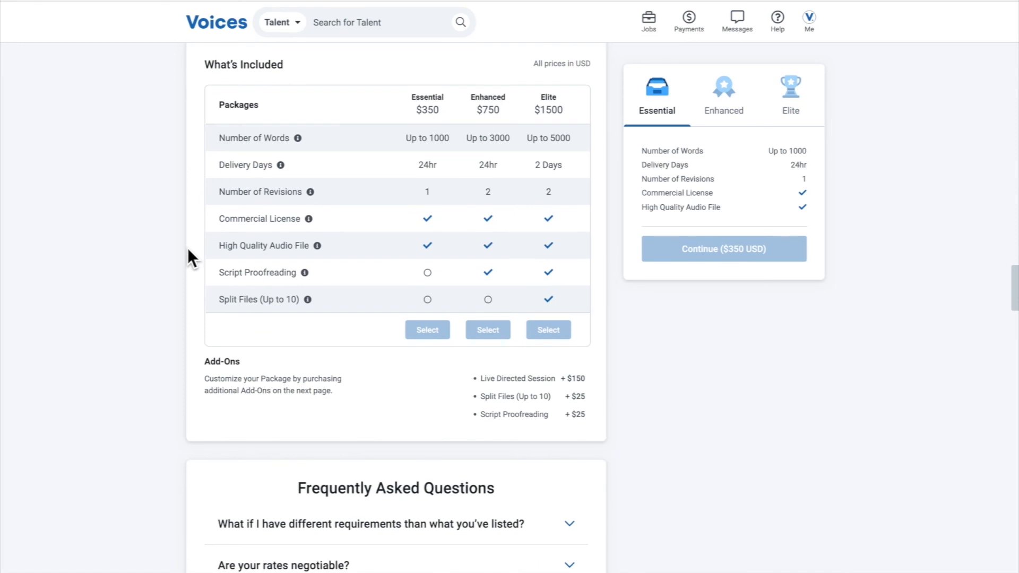
pyautogui.scroll(10, 191, 259)
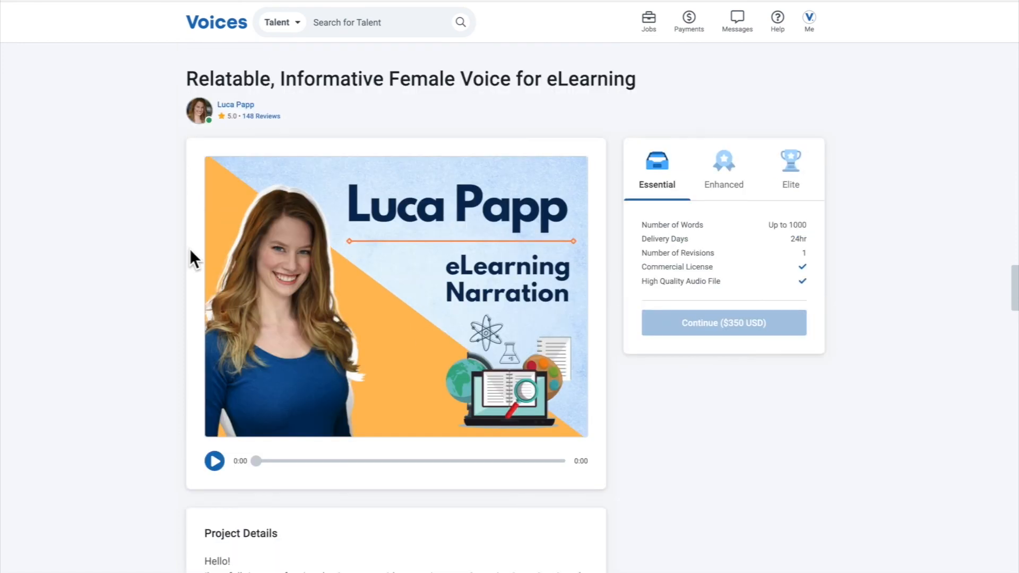
# Start a new project from Manage Projects with the Voice Over service category and the Online Ad skill
pyautogui.click(808, 24)
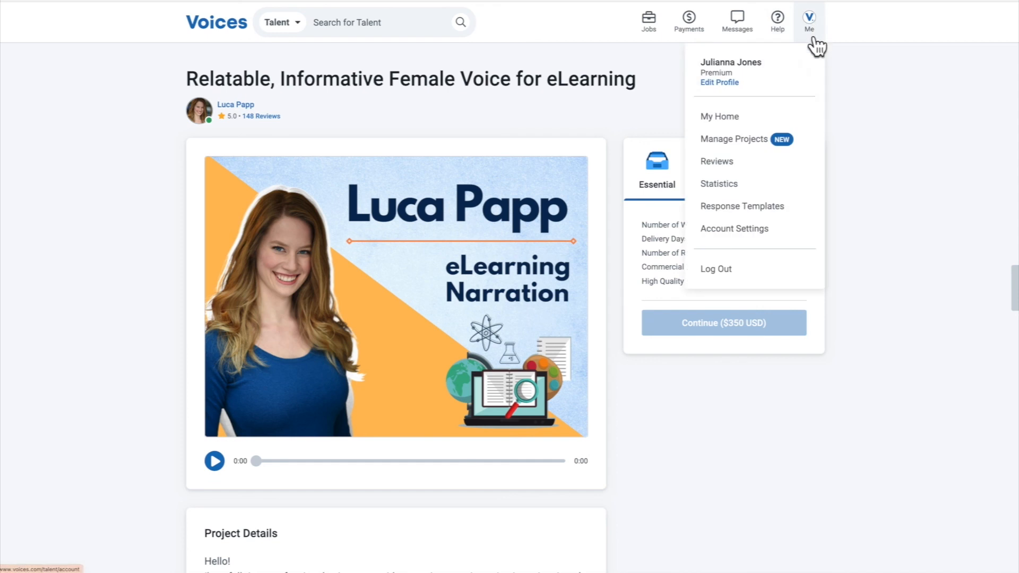
pyautogui.click(769, 139)
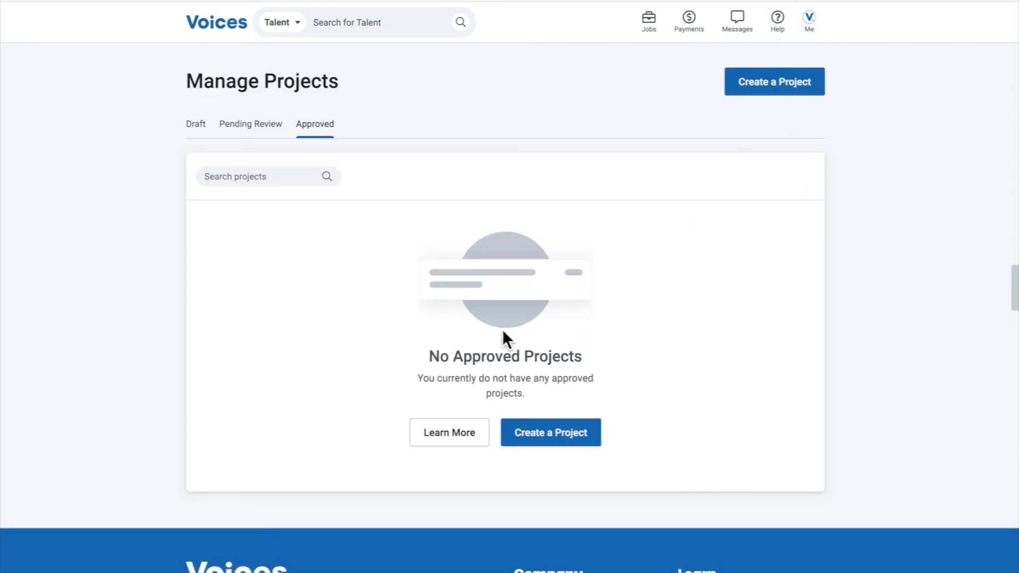
pyautogui.click(553, 441)
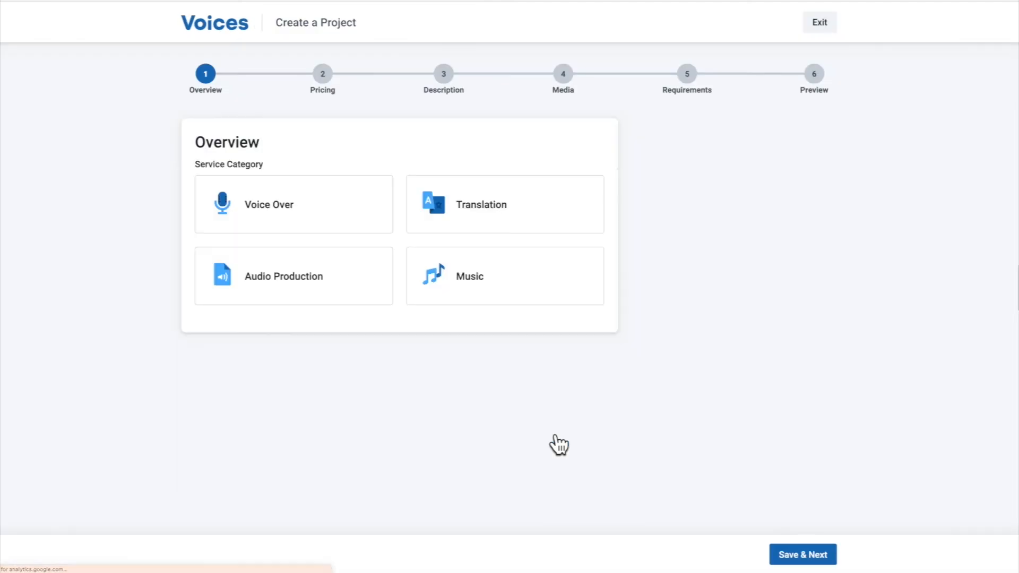
pyautogui.click(342, 222)
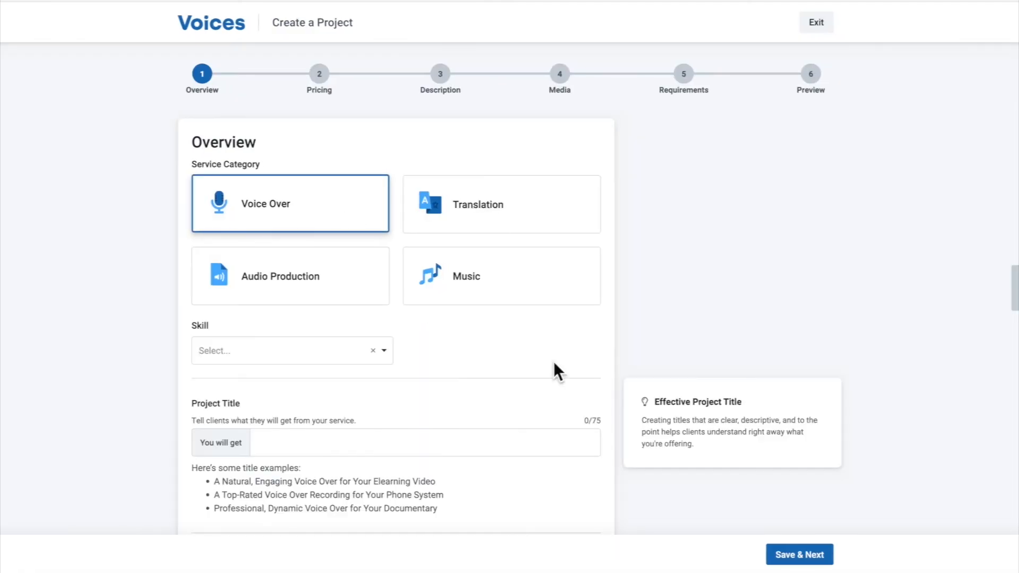
pyautogui.scroll(-4, 622, 435)
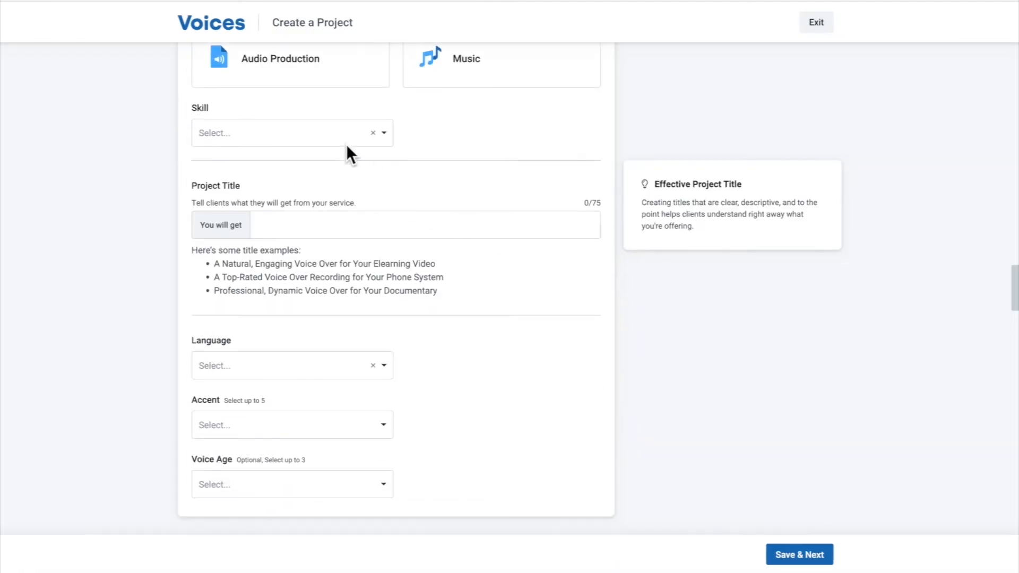
pyautogui.click(328, 136)
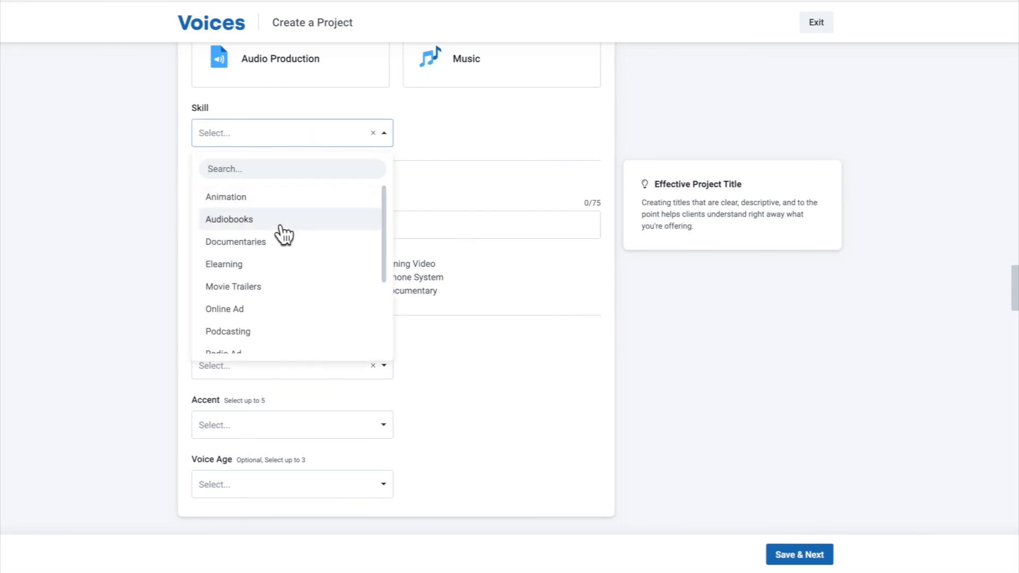
pyautogui.scroll(-1, 281, 234)
pyautogui.click(261, 268)
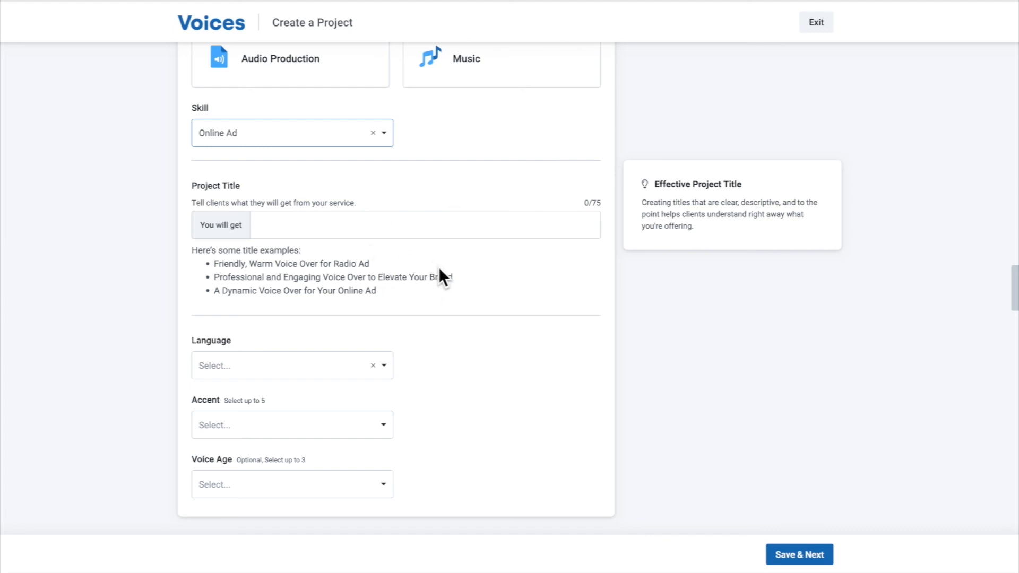
# Copy the example title "Professional and Engaging Voice Over to Elevate Your Brand" into the Project Title
pyautogui.moveTo(455, 276); pyautogui.dragTo(214, 277)
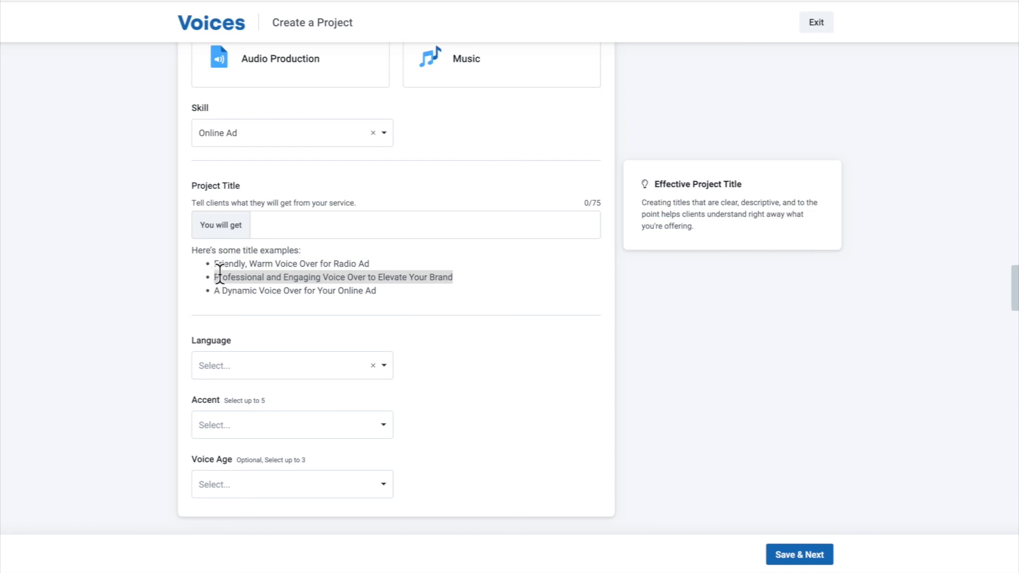
pyautogui.hotkey('ctrl', 'c')
pyautogui.click(268, 228)
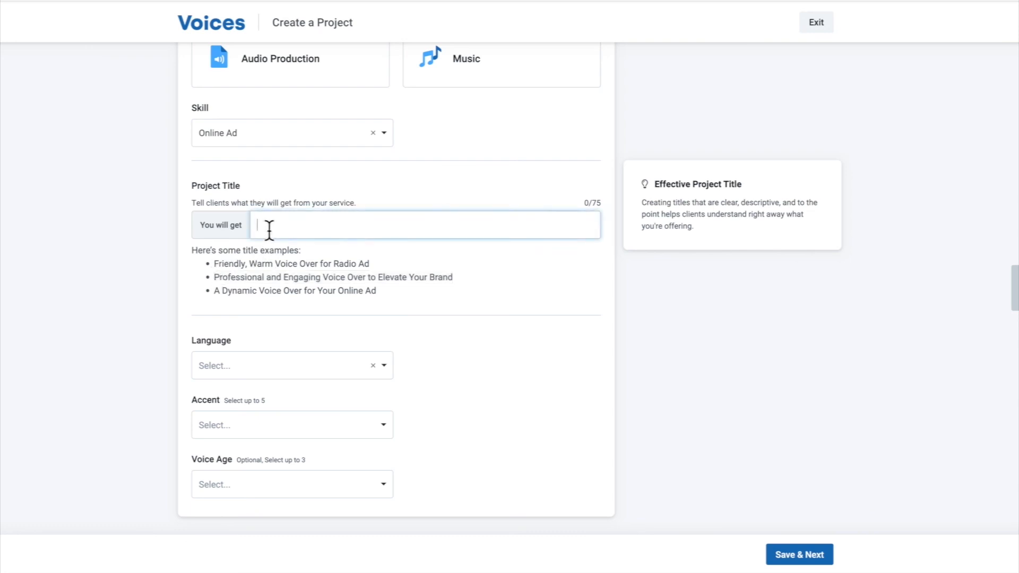
pyautogui.hotkey('ctrl', 'v')
# Set the project's language to English and add the Canadian accent
pyautogui.click(284, 366)
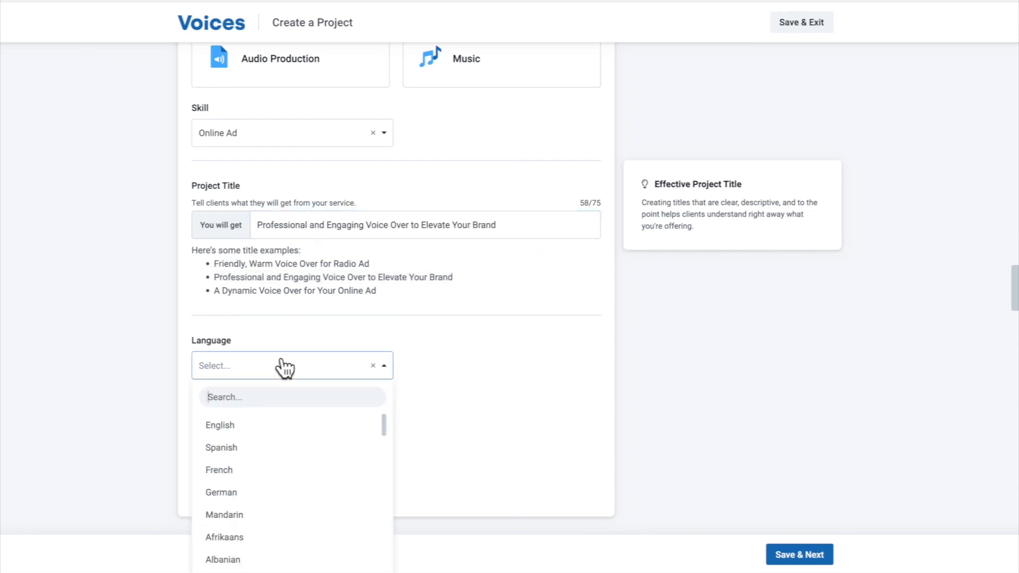
pyautogui.click(254, 426)
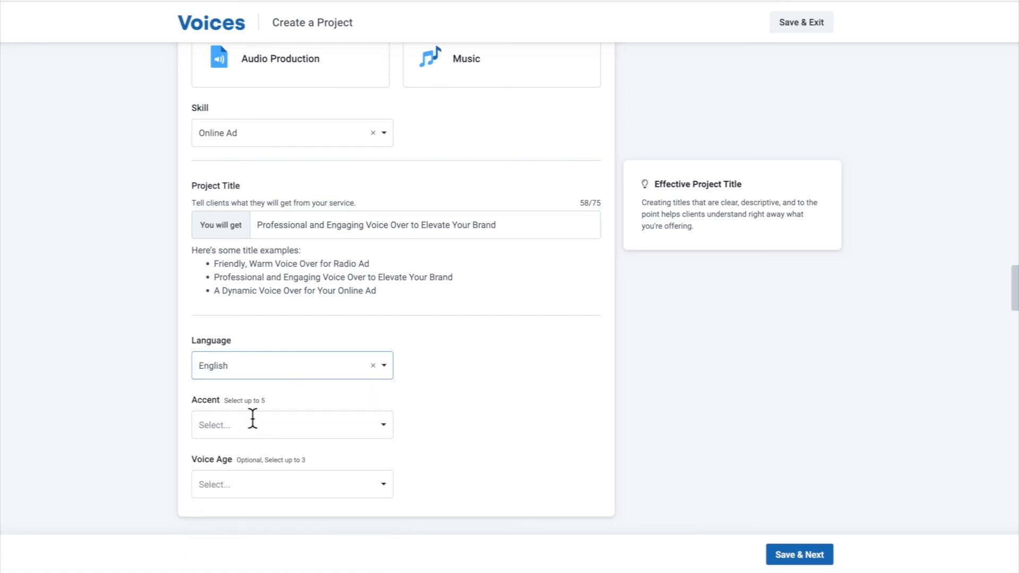
pyautogui.click(254, 421)
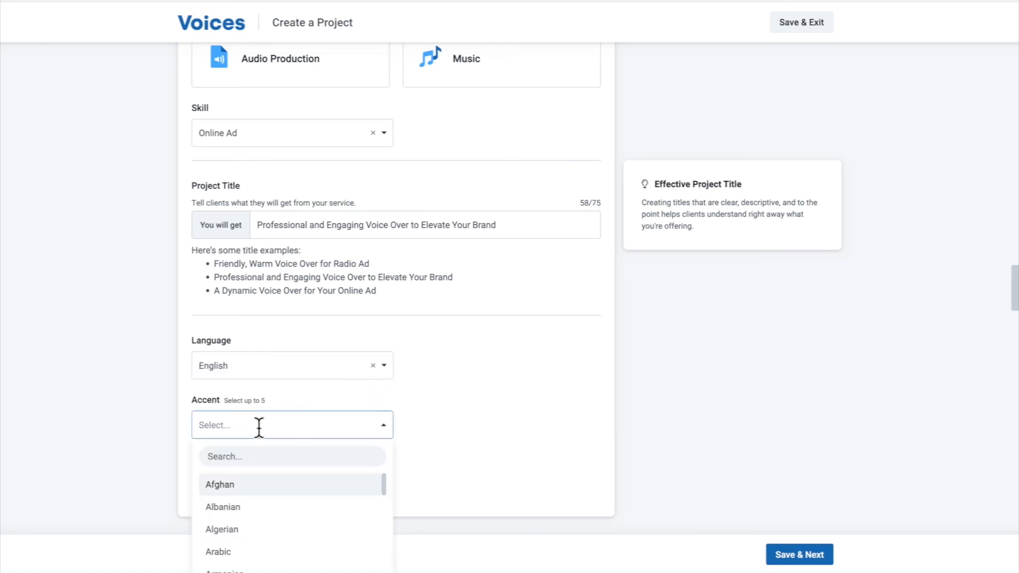
pyautogui.write('nort')
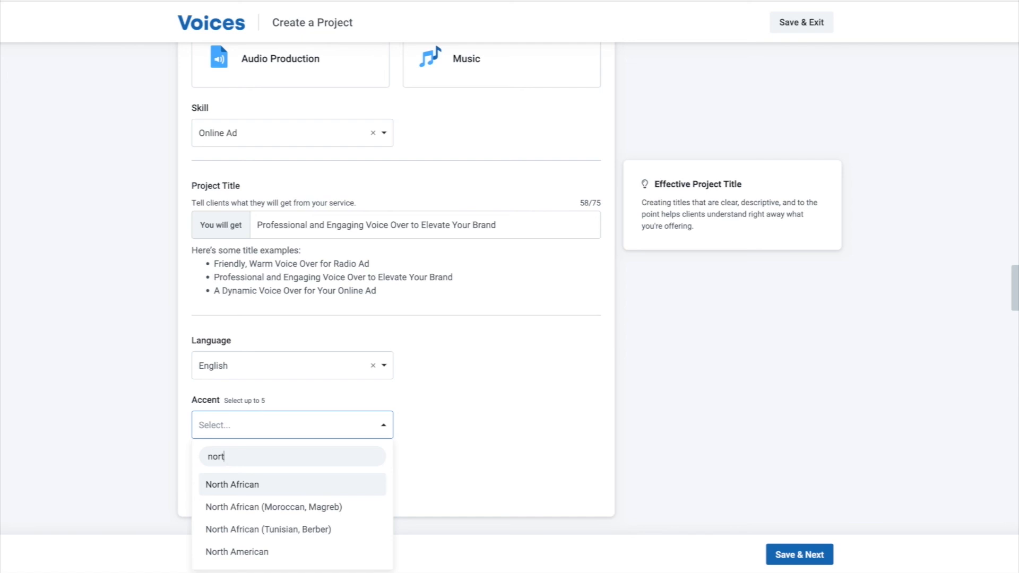
pyautogui.press('BackSpace')
pyautogui.press('BackSpace')
pyautogui.press('BackSpace')
pyautogui.press('BackSpace')
pyautogui.write('cana')
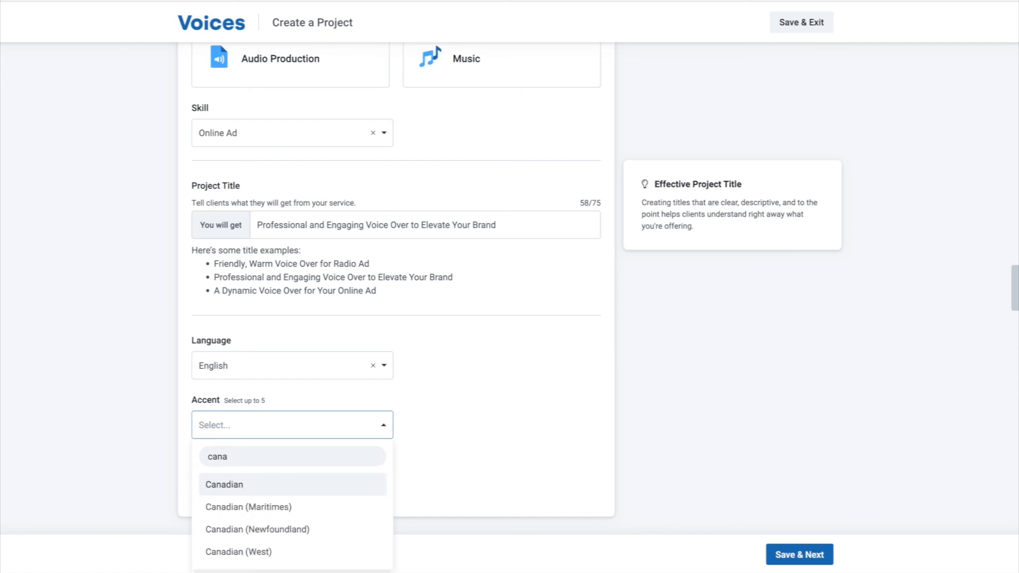
pyautogui.click(233, 484)
# Set the Voice Age to Young Adult (18-35) and save the overview to continue to Pricing
pyautogui.click(231, 505)
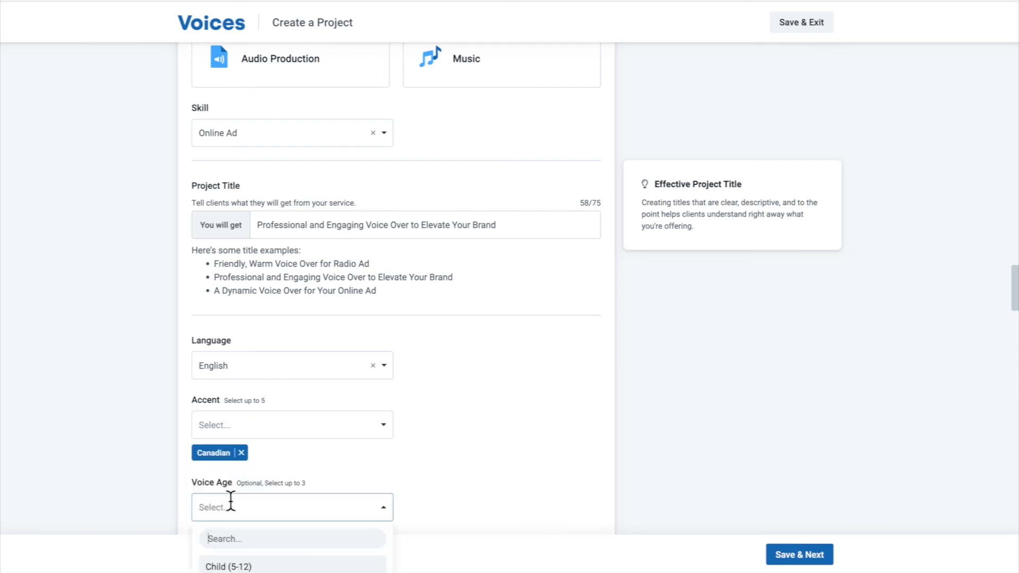
pyautogui.scroll(-2, 397, 472)
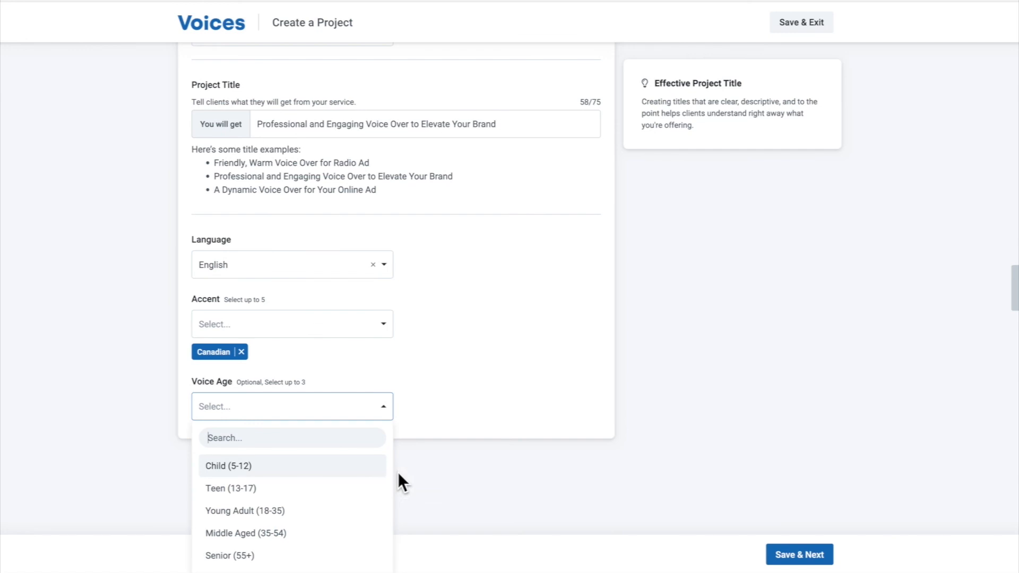
pyautogui.click(289, 511)
pyautogui.click(823, 560)
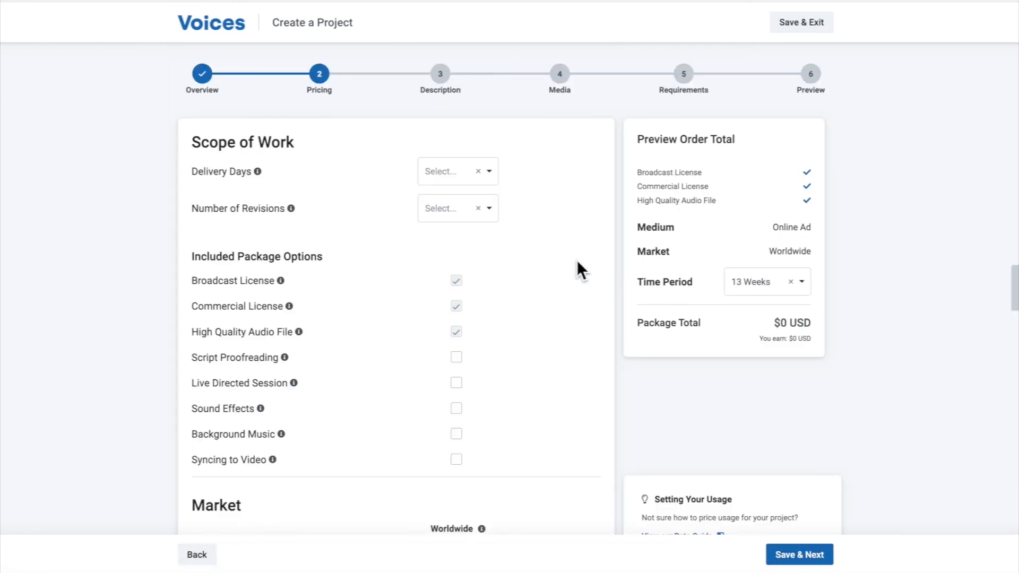
# Set the scope of work to 24hr delivery with 2 revisions
pyautogui.click(493, 170)
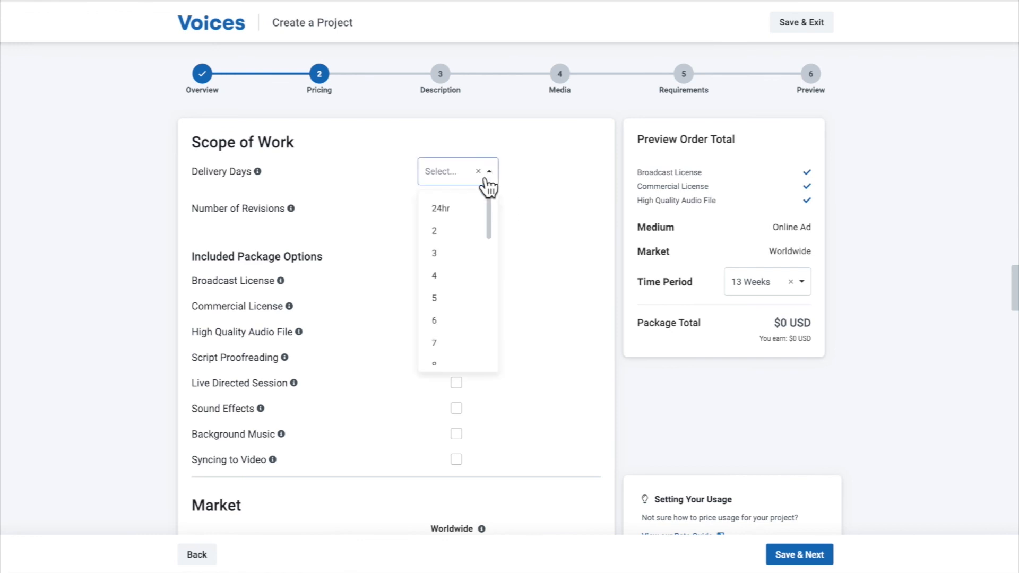
pyautogui.click(459, 213)
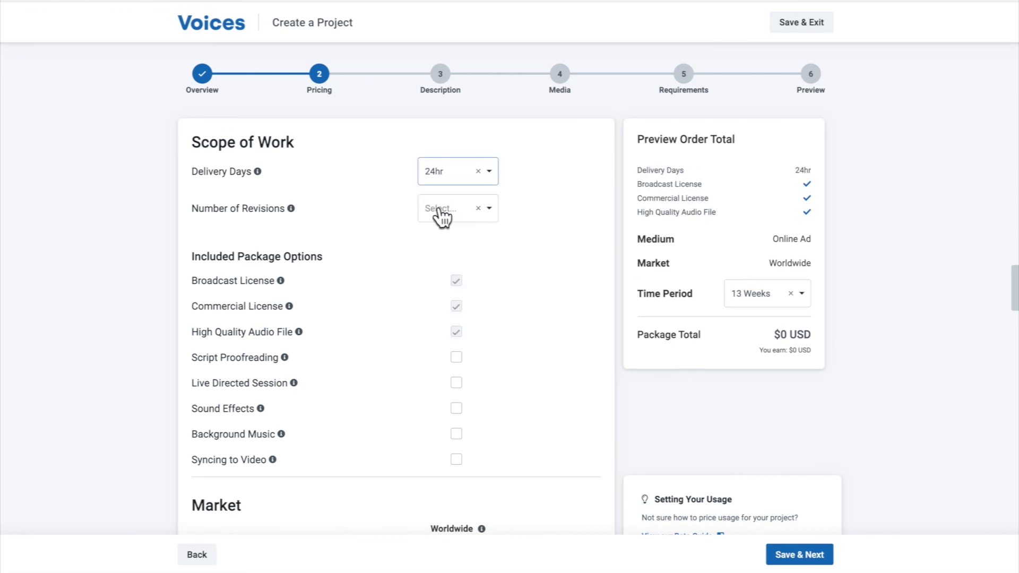
pyautogui.click(441, 212)
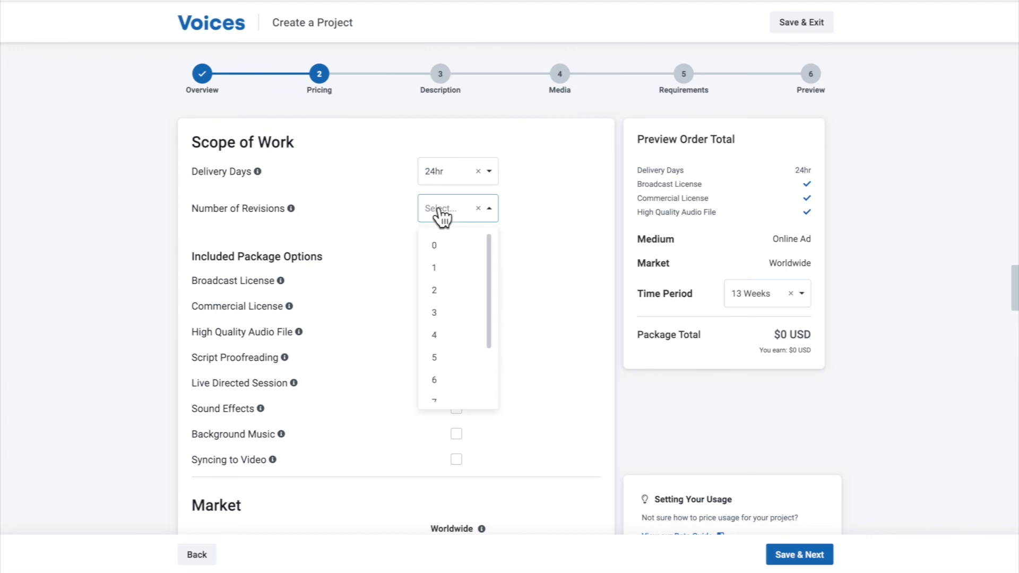
pyautogui.click(445, 291)
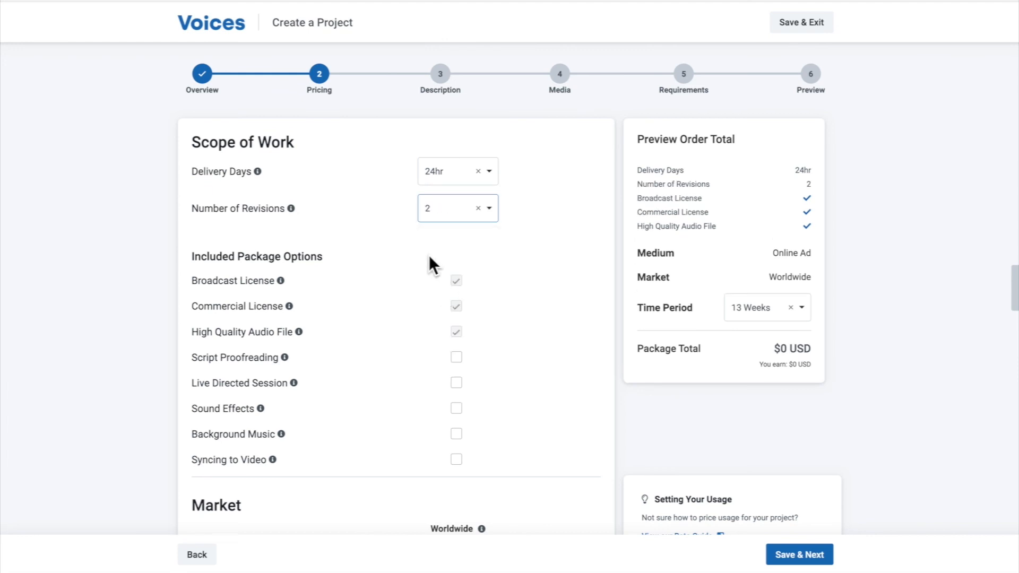
# Check the Time Period choices in the order total preview, keeping 13 Weeks selected
pyautogui.scroll(-1, 409, 251)
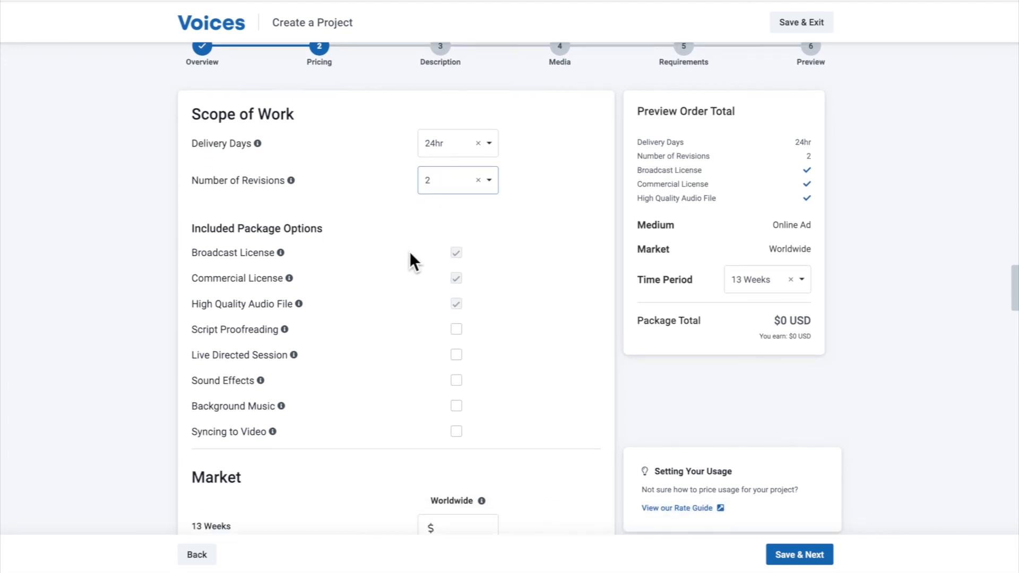
pyautogui.click(805, 288)
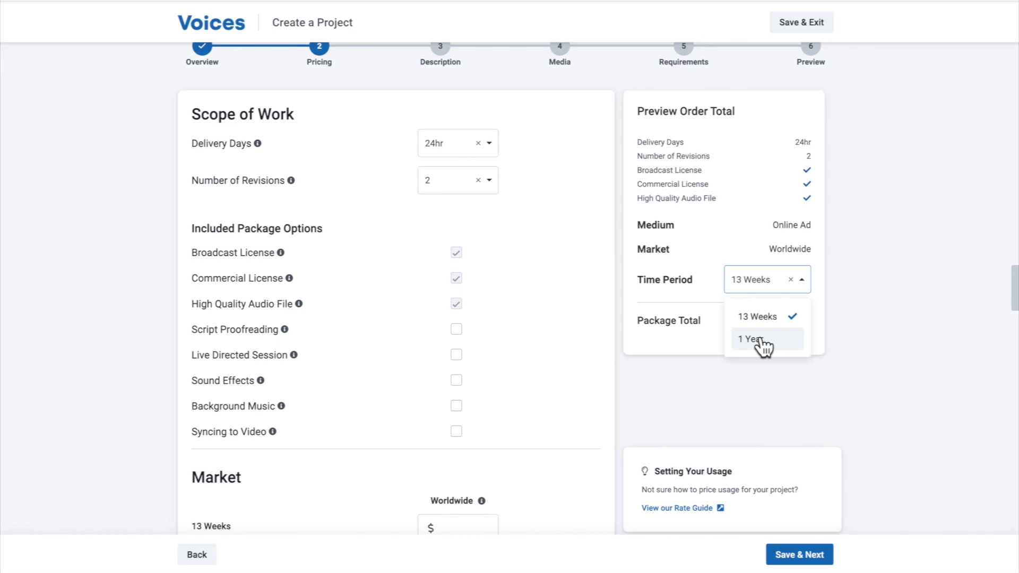
pyautogui.click(765, 316)
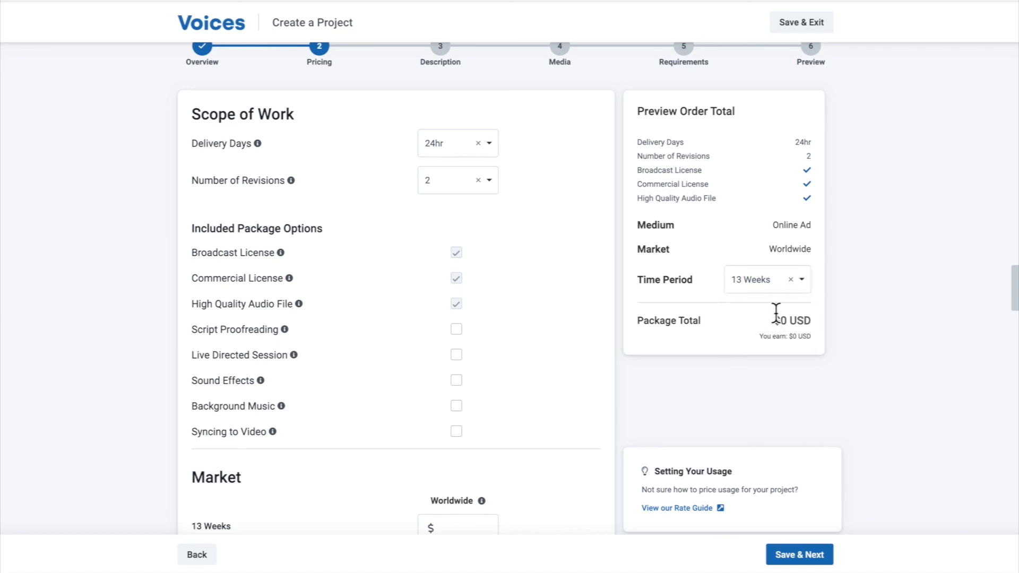
# Price worldwide usage at $750 for 13 Weeks and $1500 for 1 Year
pyautogui.scroll(-5, 495, 316)
pyautogui.click(462, 260)
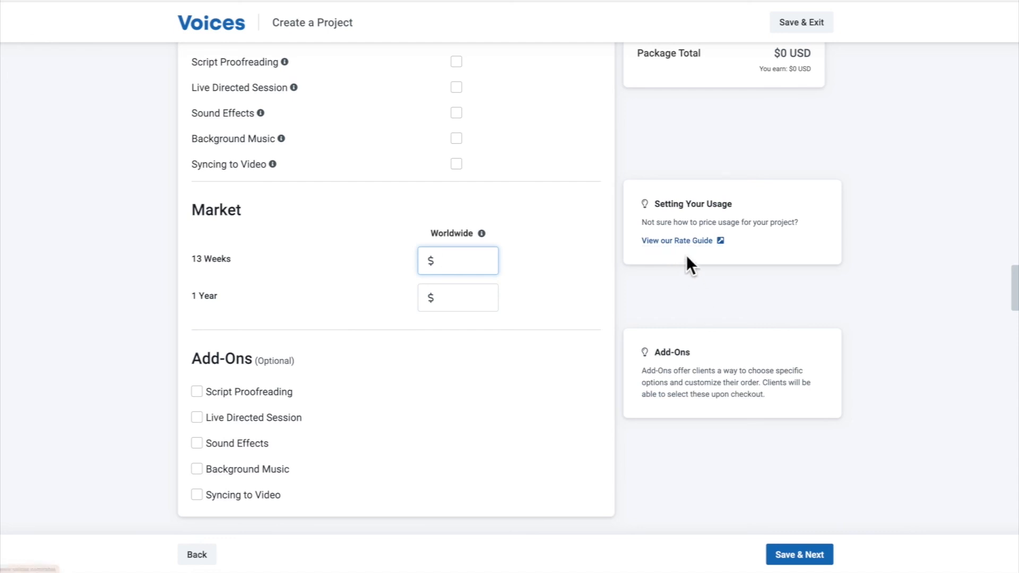
pyautogui.scroll(3, 701, 340)
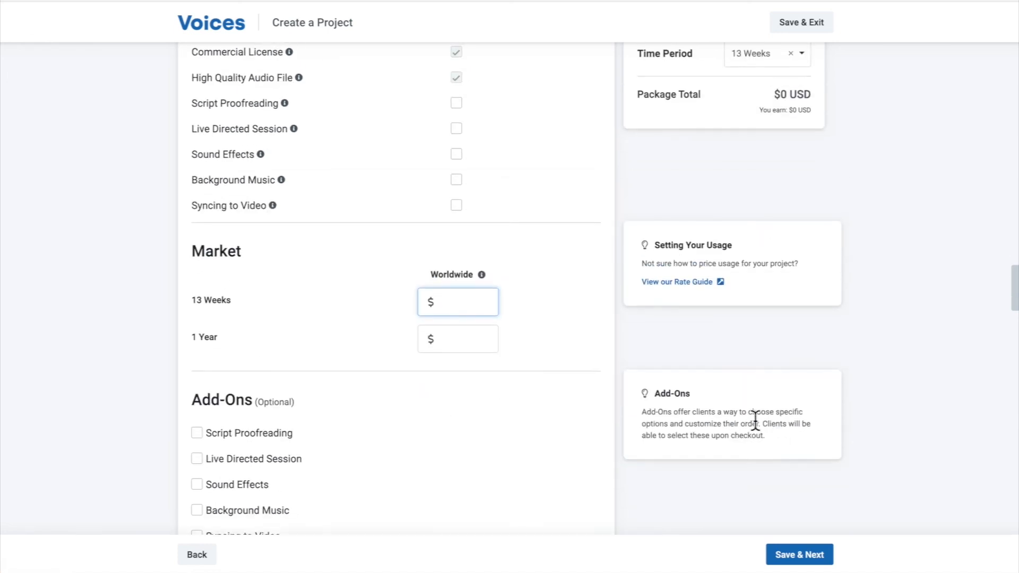
pyautogui.scroll(3, 690, 373)
pyautogui.scroll(-4, 690, 373)
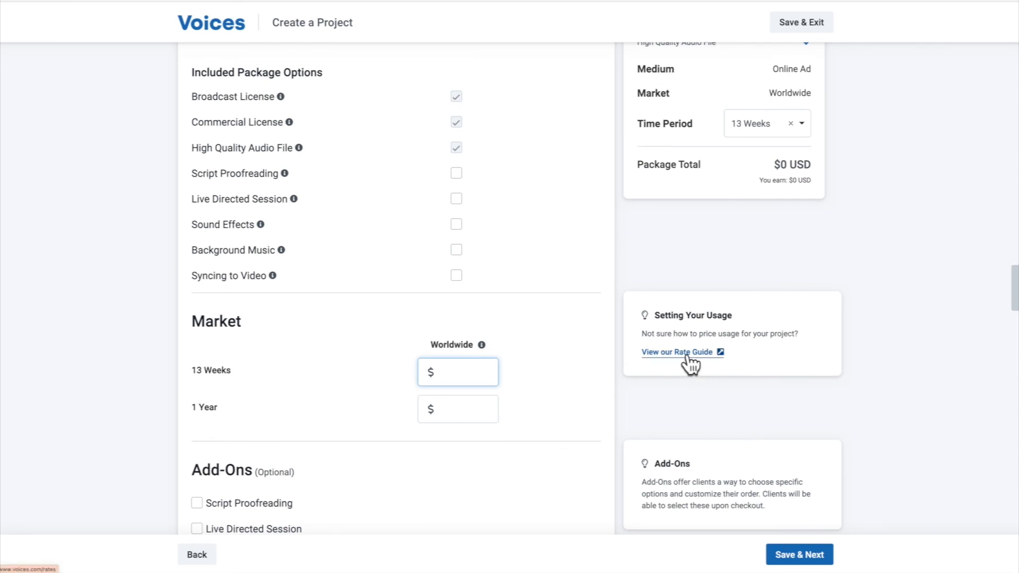
pyautogui.scroll(-1, 561, 342)
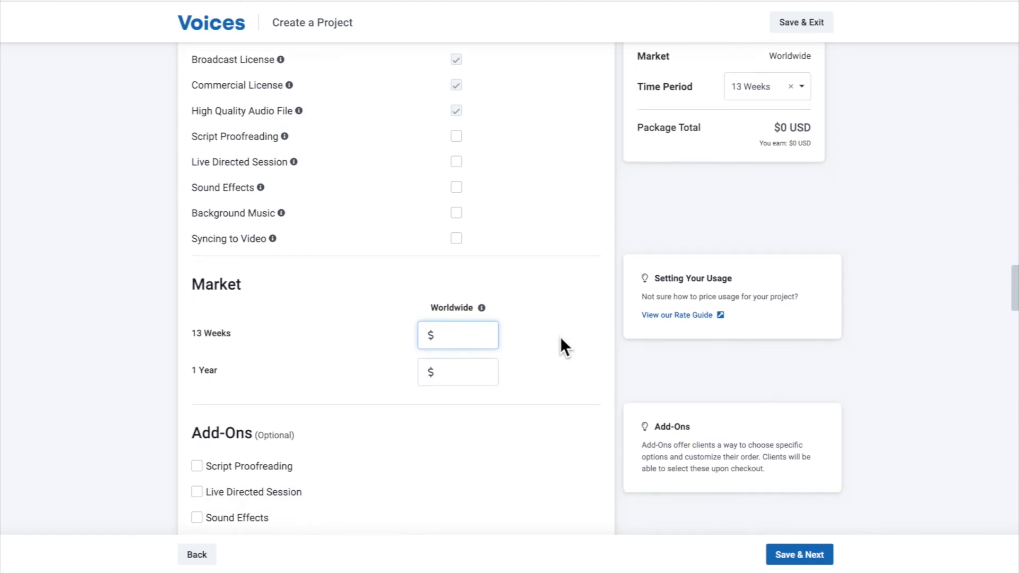
pyautogui.scroll(-2, 566, 334)
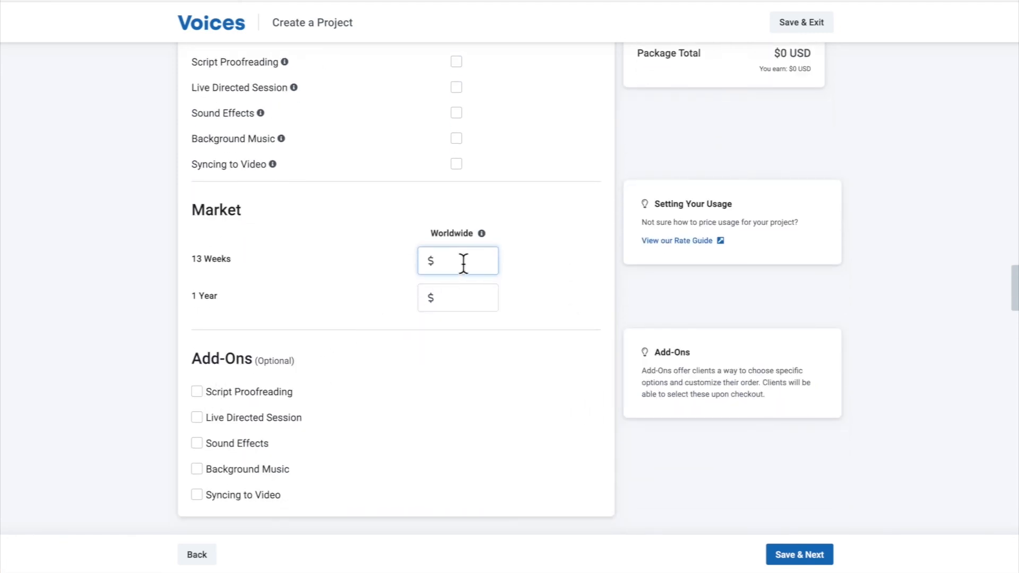
pyautogui.write('750')
pyautogui.click(450, 296)
pyautogui.write('1500')
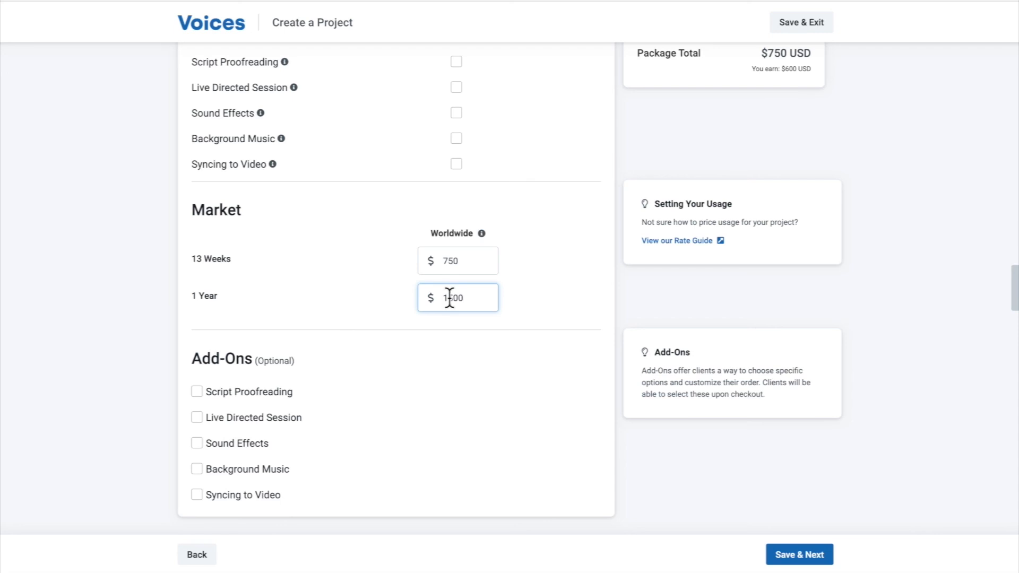
# Offer Live Directed Session as a $200 add-on and save the pricing to continue to Description
pyautogui.click(198, 417)
pyautogui.click(446, 423)
pyautogui.write('200')
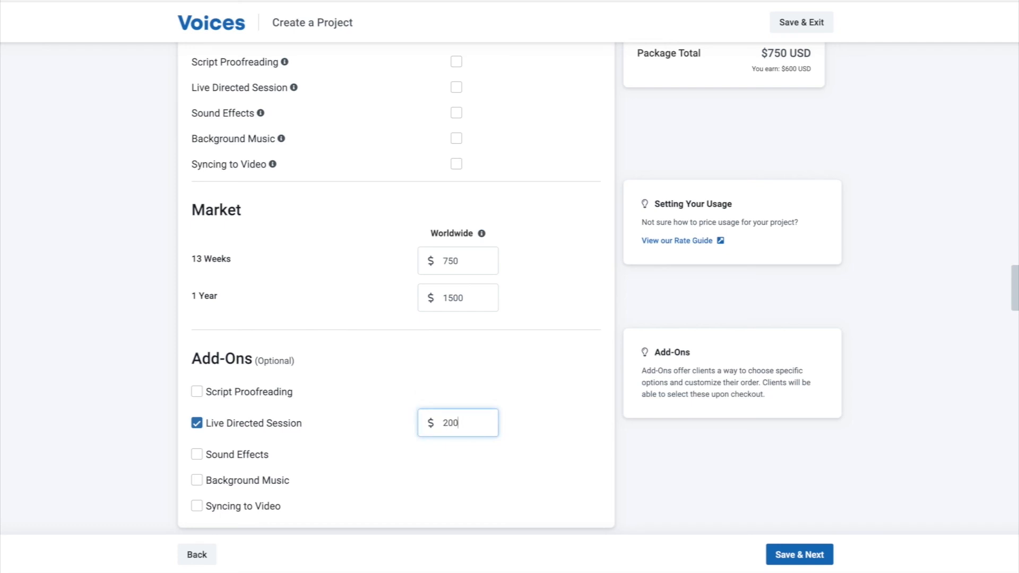
pyautogui.click(656, 451)
pyautogui.click(796, 554)
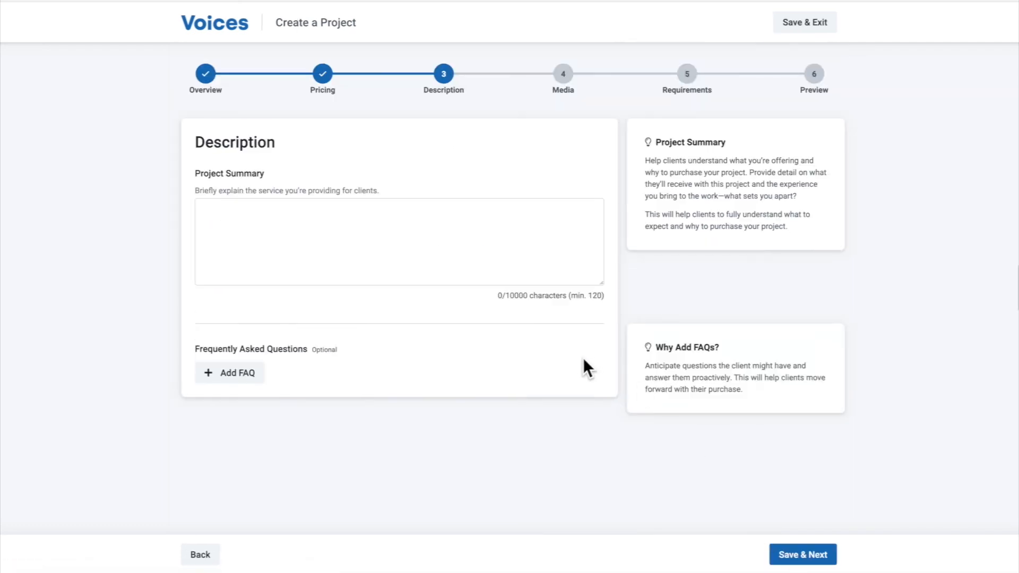
# Add a blank FAQ entry, copy the first paragraph of the Project Summary tip into the summary, and save the description
pyautogui.click(516, 248)
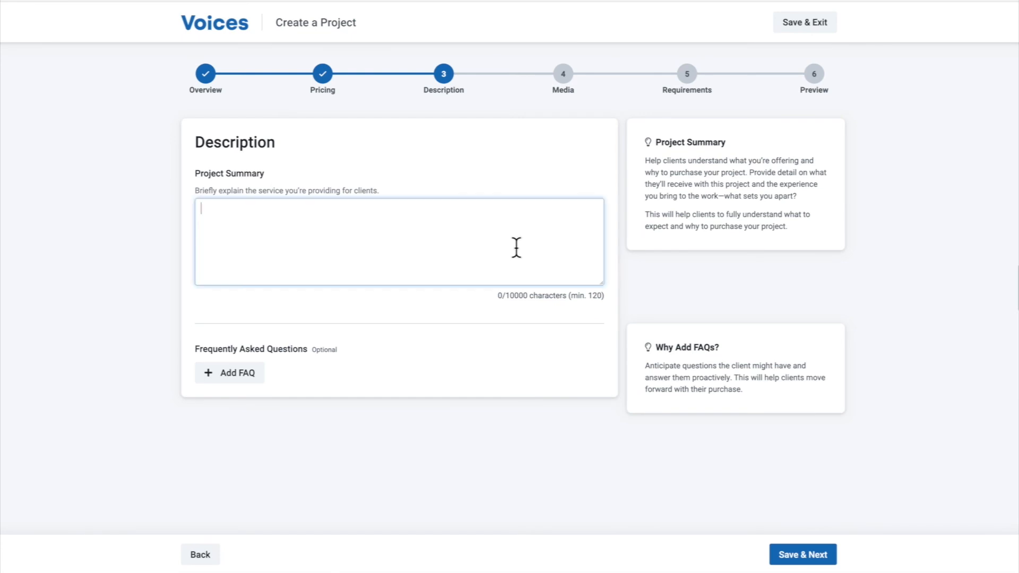
pyautogui.click(230, 374)
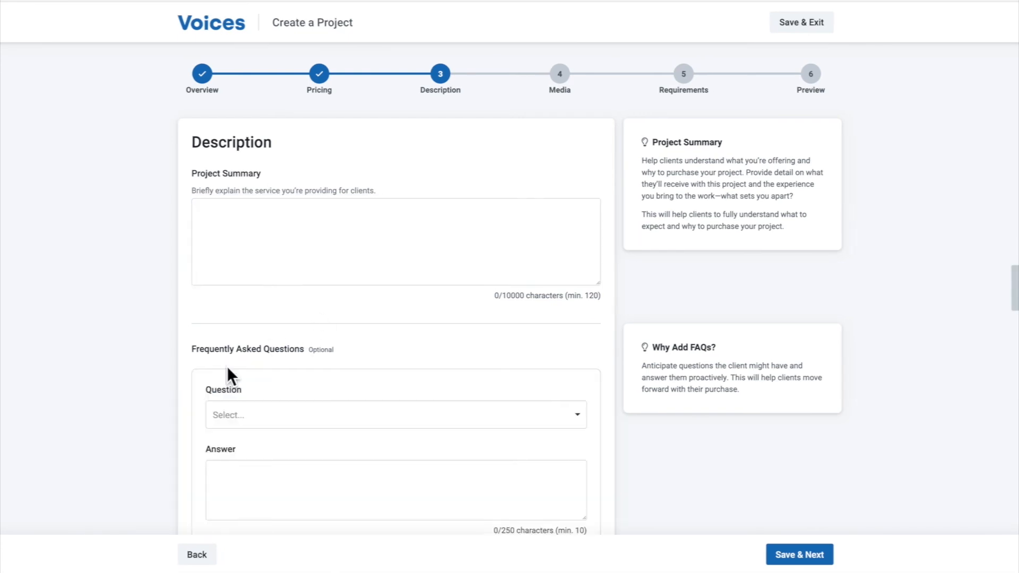
pyautogui.click(279, 295)
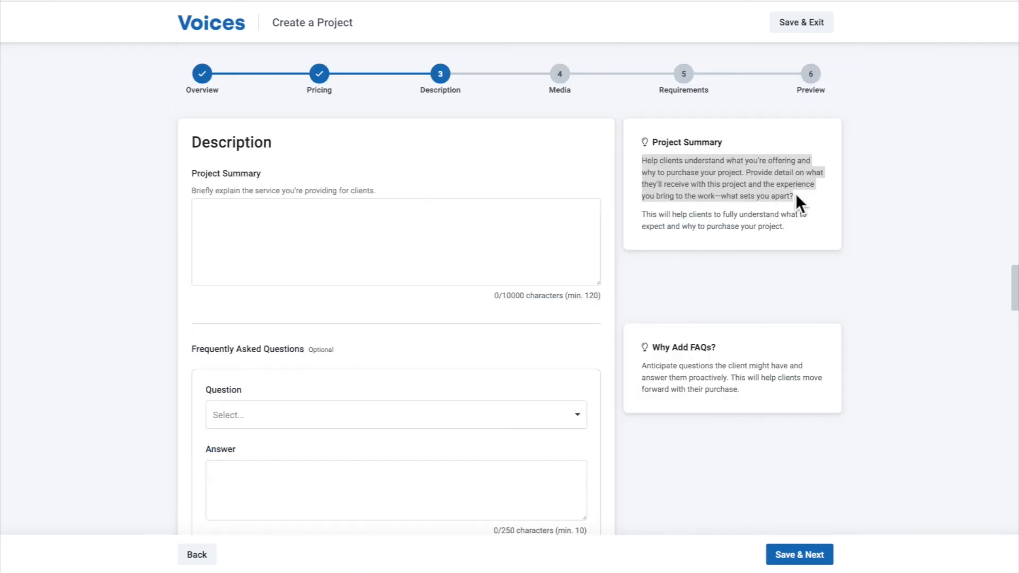
pyautogui.click(463, 221)
pyautogui.write('Help clients understand what you’re offering and why to purchase your project. Provide detail on what they’ll receive with this project and the experience you bring to the work—what sets you apart?')
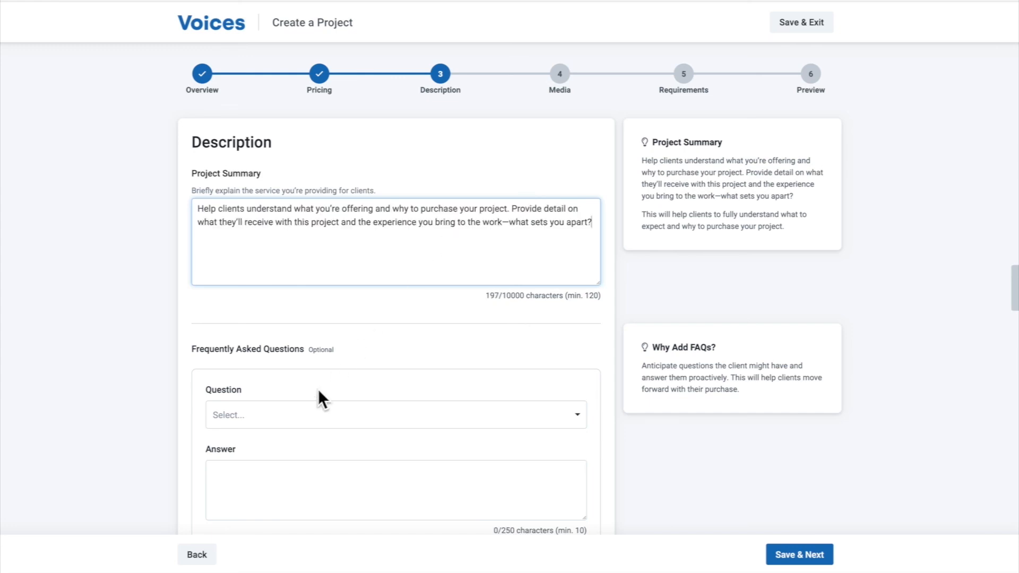
pyautogui.click(794, 554)
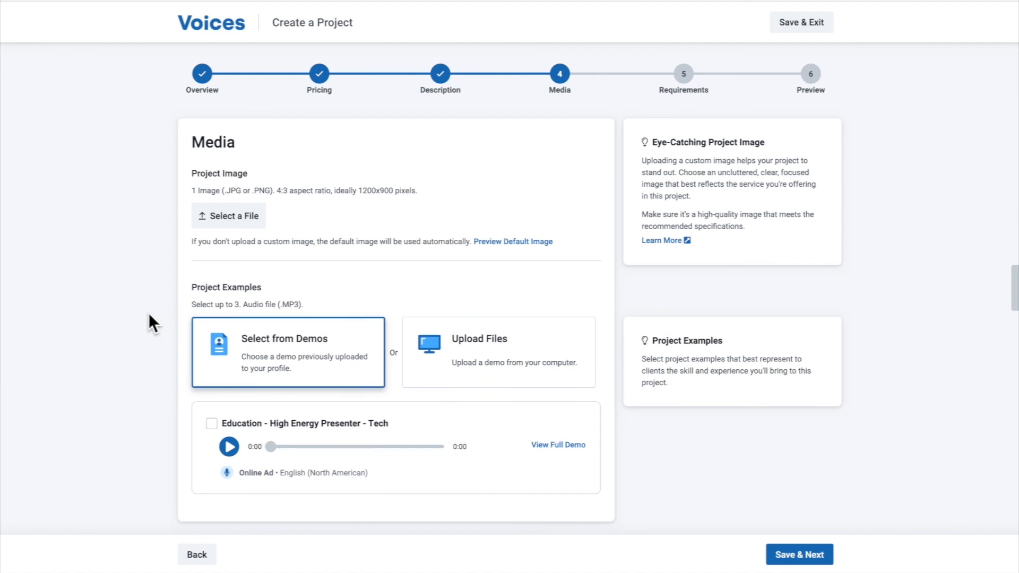
# Choose the demo "Education - High Energy Presenter - Tech" as project example, and save through Media and Requirements to reach the preview
pyautogui.scroll(-1, 151, 311)
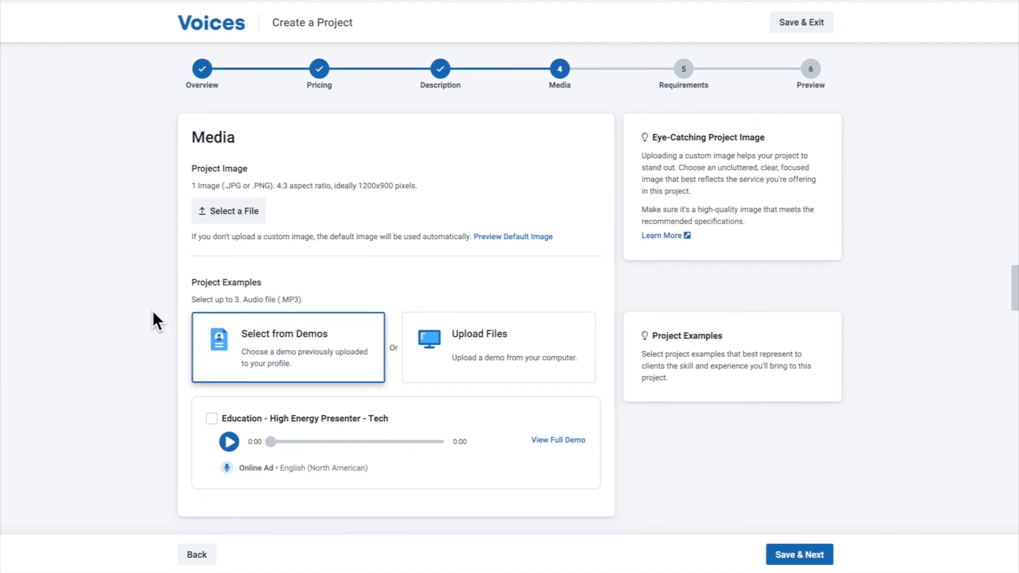
pyautogui.click(212, 419)
pyautogui.click(278, 473)
pyautogui.click(794, 553)
pyautogui.click(793, 551)
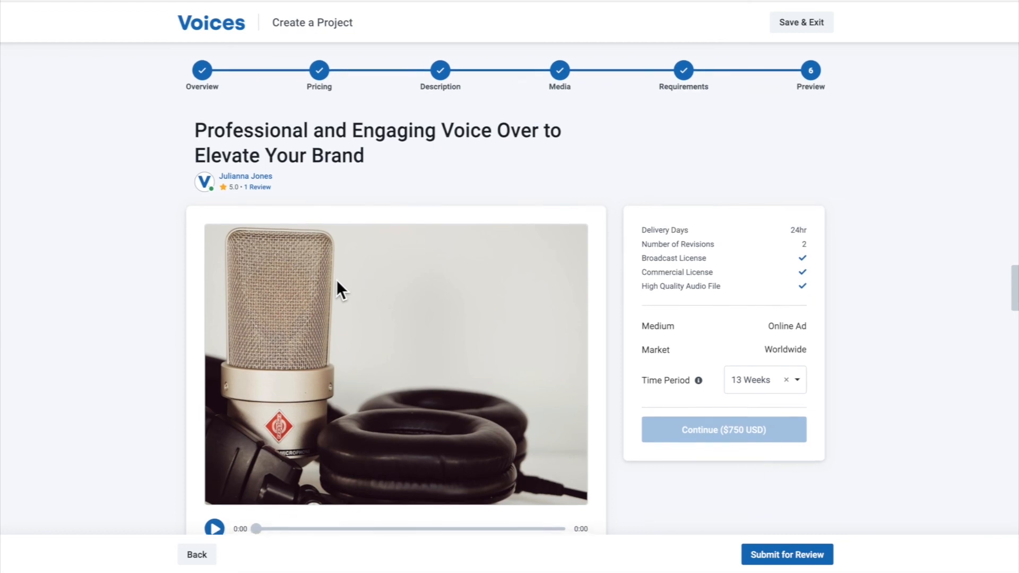
# Review the project preview, including its details, vocal characteristics, package contents, FAQs, talent information and reviews
pyautogui.scroll(-2, 345, 286)
pyautogui.scroll(-1, 495, 295)
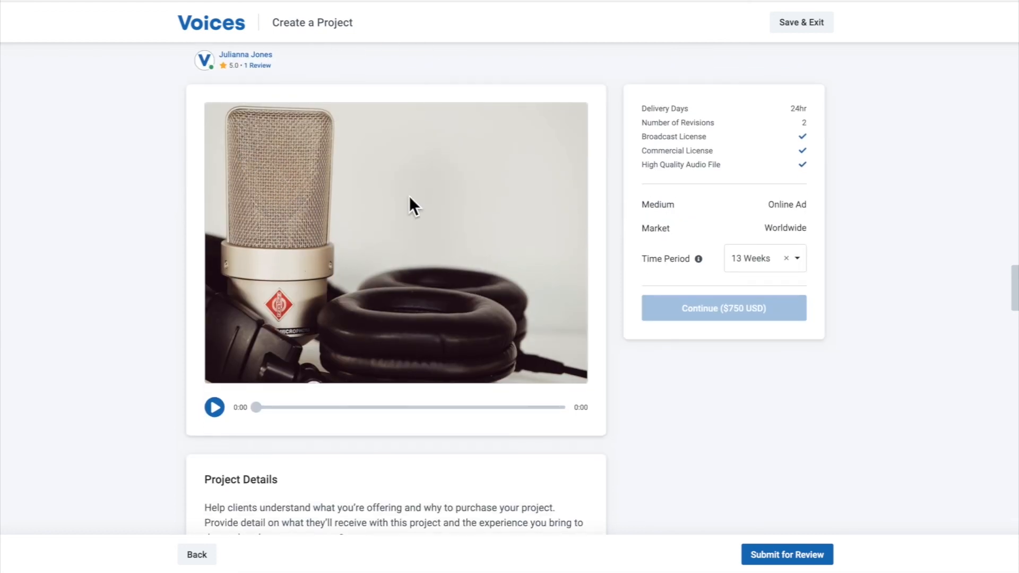
pyautogui.scroll(-7, 409, 196)
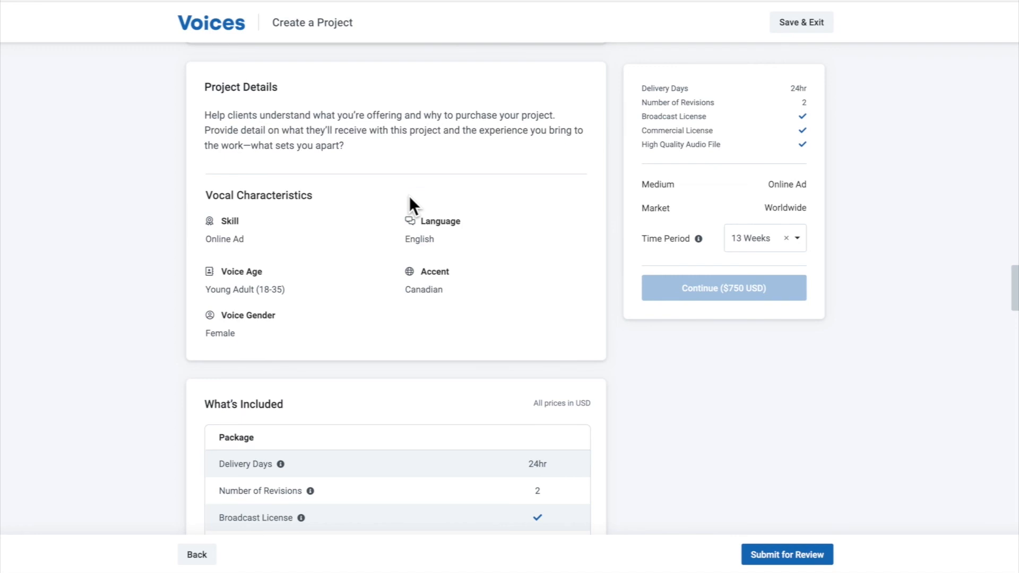
pyautogui.scroll(-10, 462, 207)
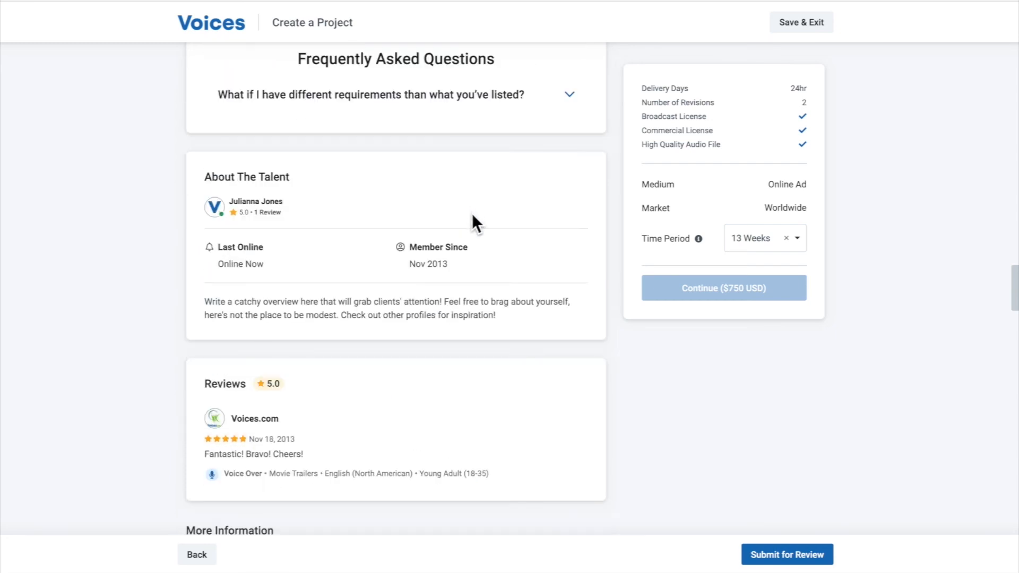
pyautogui.scroll(20, 500, 229)
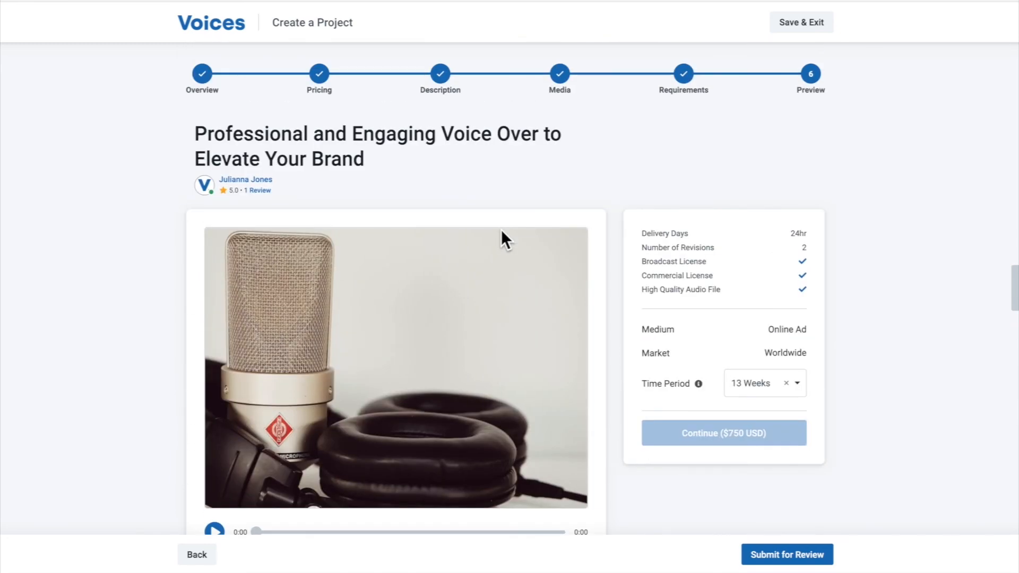